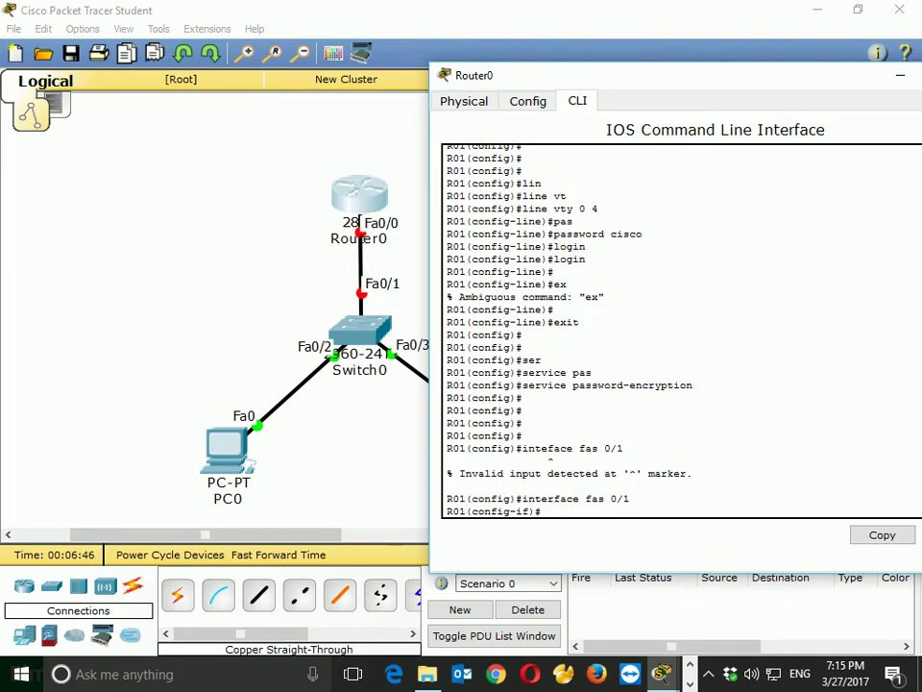
drag(540, 461, 555, 461)
click(554, 460)
double_click(553, 460)
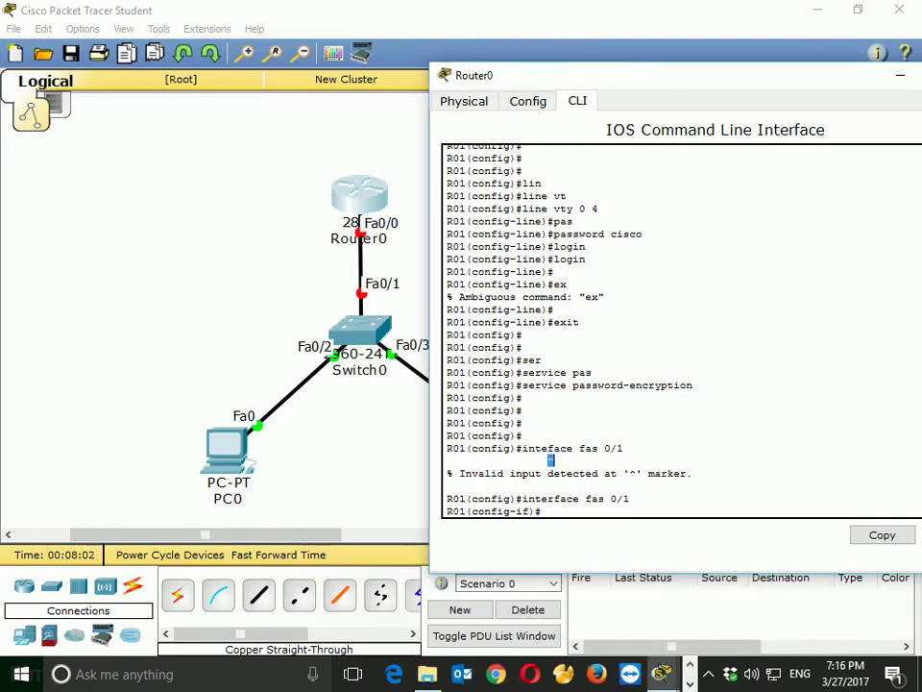
Step: Assign IP address 192.168.1.1 with subnet mask 255.255.255.0 to the router's FastEthernet0/1 interface
click(552, 511)
text(ip add)
key(Tab)
text(192)
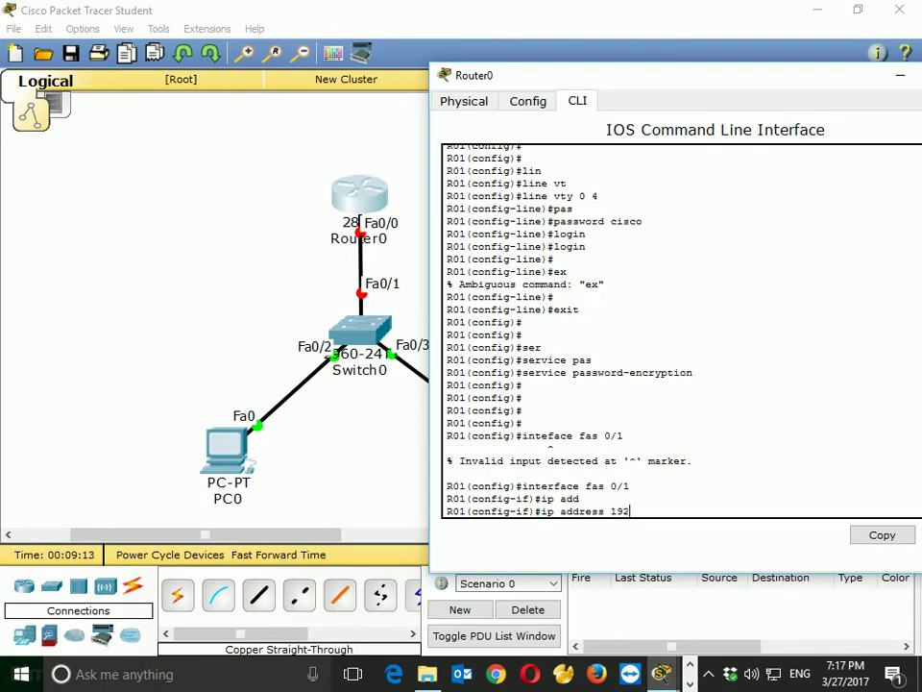
text(.168.1.1 255.255.255.0)
key(Return)
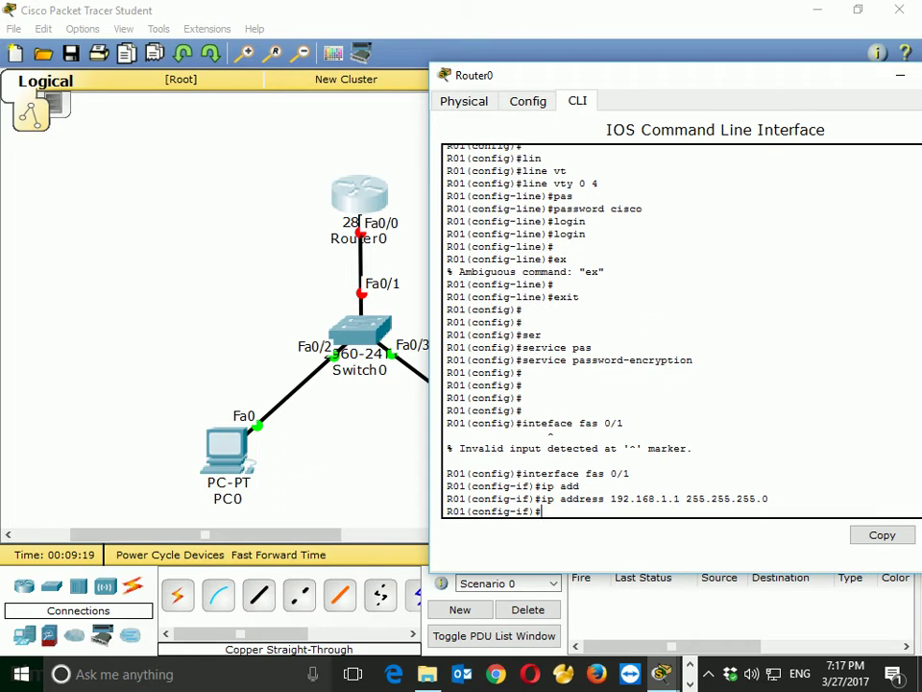
Step: Enable the router's FastEthernet0/1 interface with the no shutdown command
text(no sh)
key(Tab)
key(Return)
key(Return)
key(Return)
key(Return)
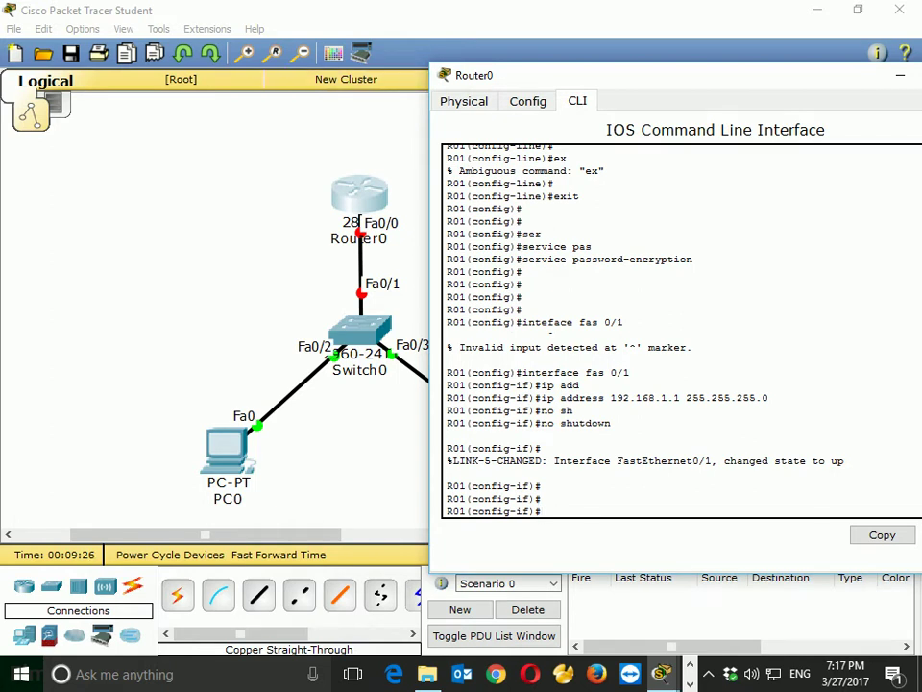
Step: Move the router end of the Switch0 cable from FastEthernet0/0 to the FastEthernet0/1 port
click(358, 238)
key(Escape)
key(ctrl+z)
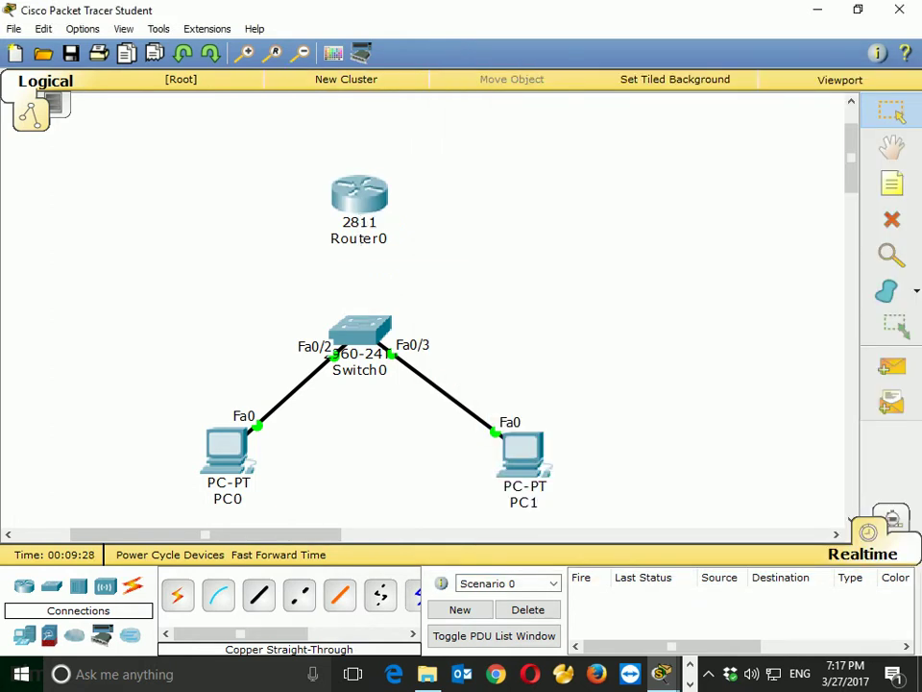
click(360, 204)
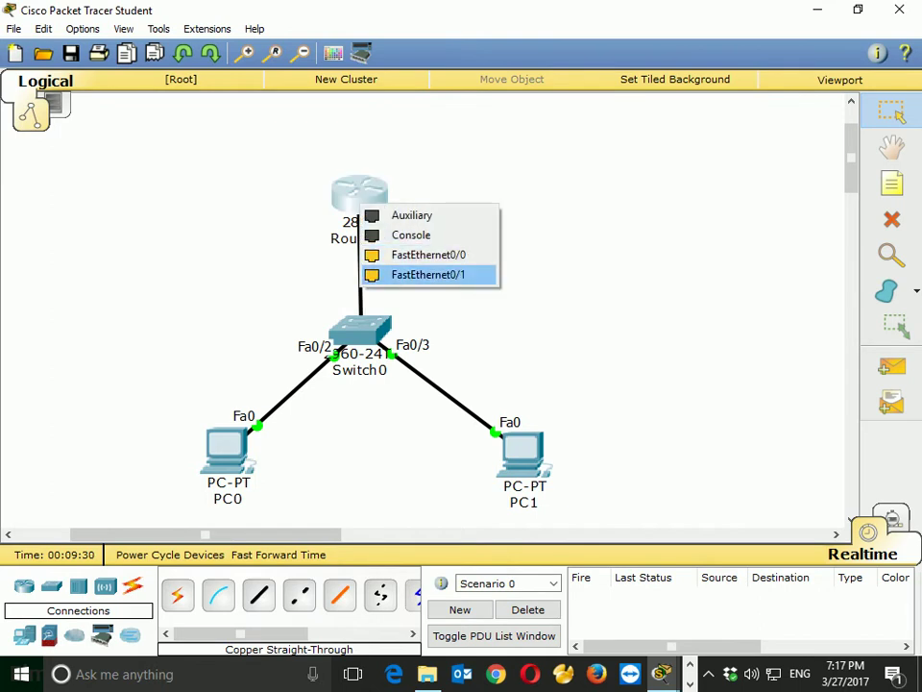
click(427, 275)
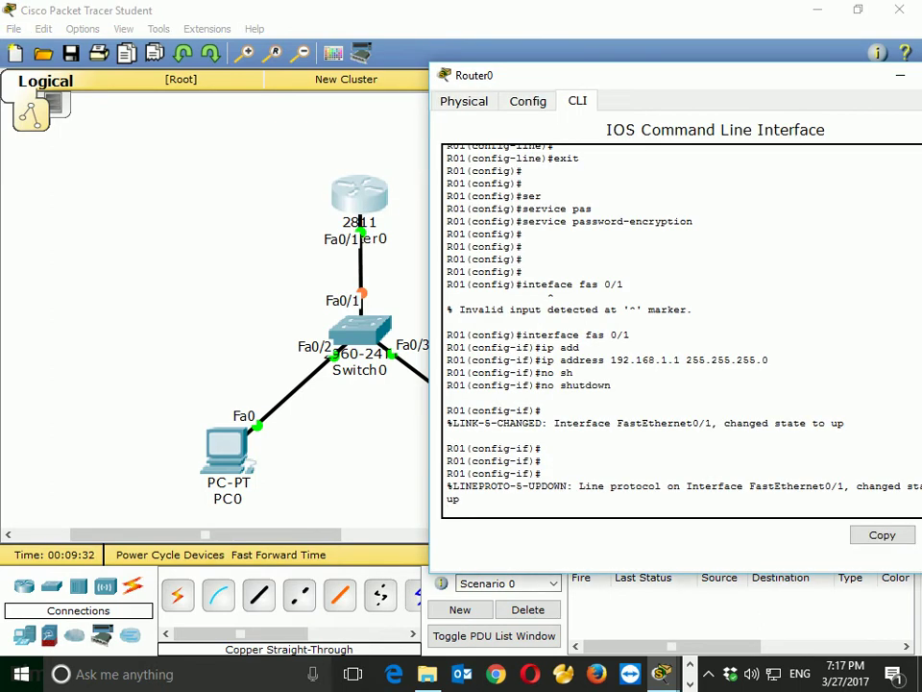
key(Return)
key(Return)
key(Return)
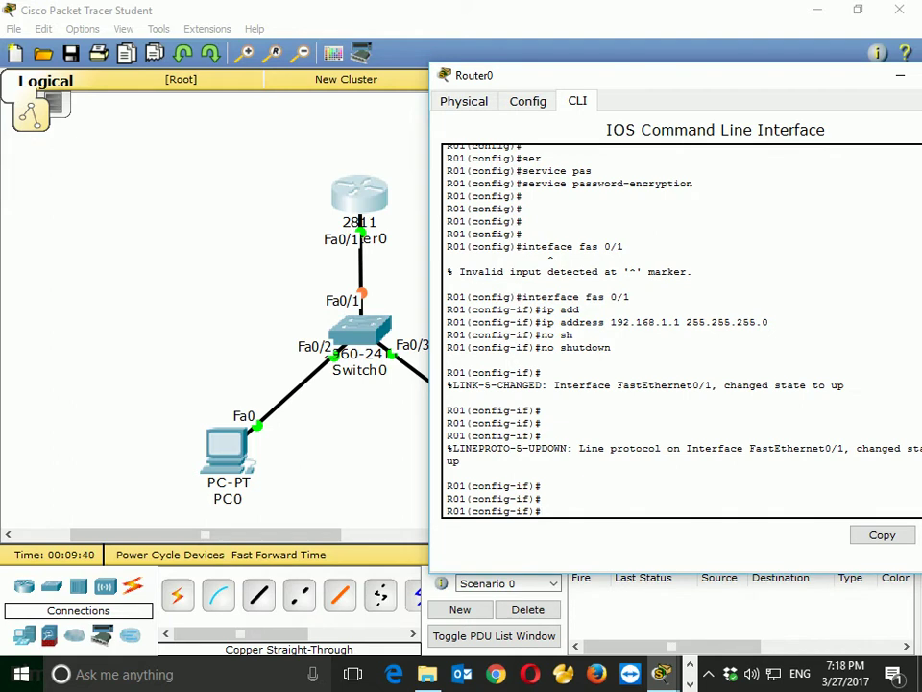
Step: Try to obtain PC1's IP configuration through DHCP
drag(181, 426, 607, 512)
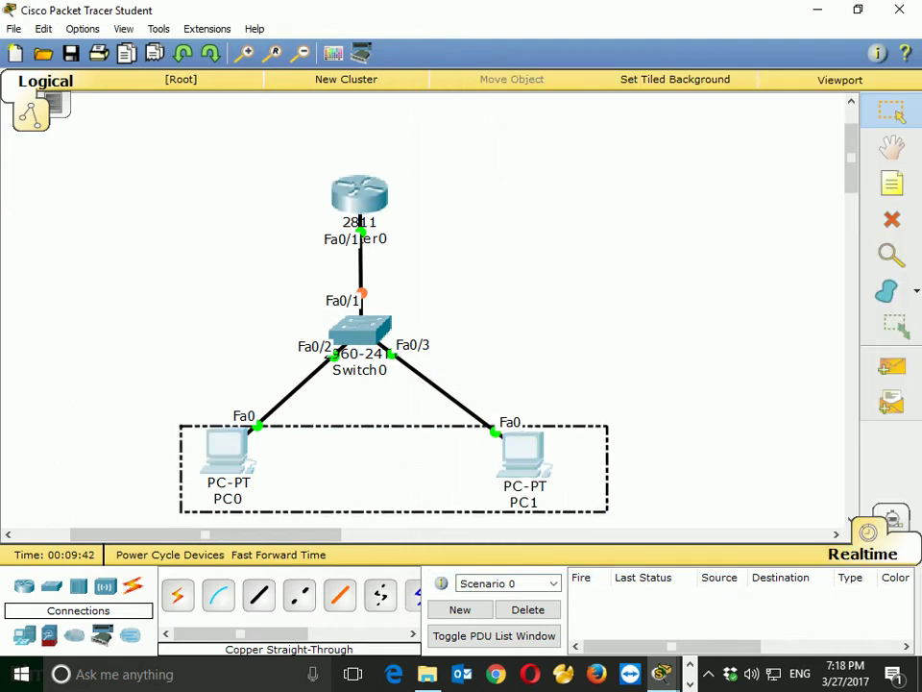
click(524, 451)
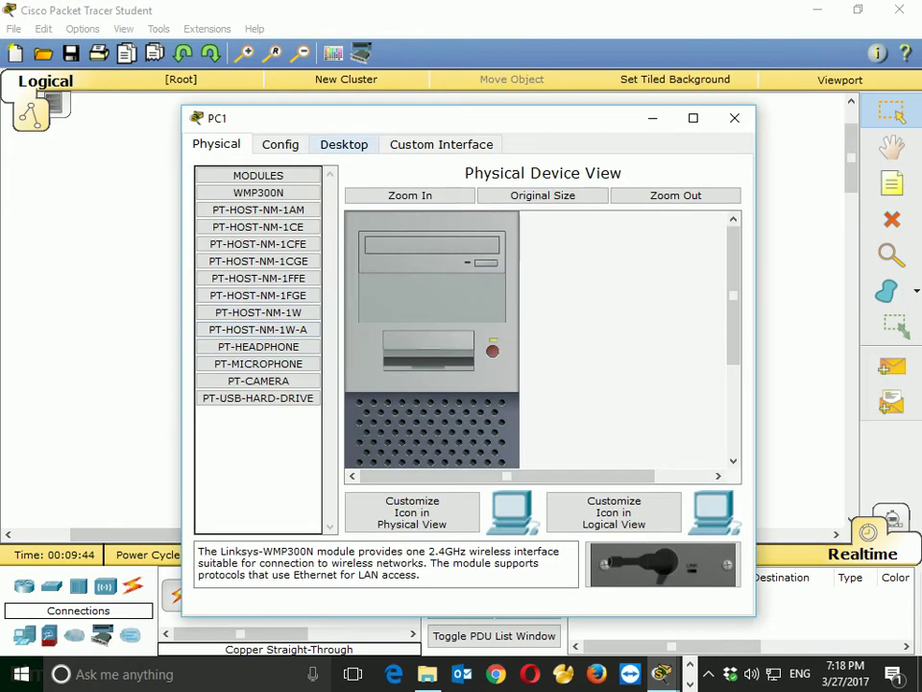
click(344, 144)
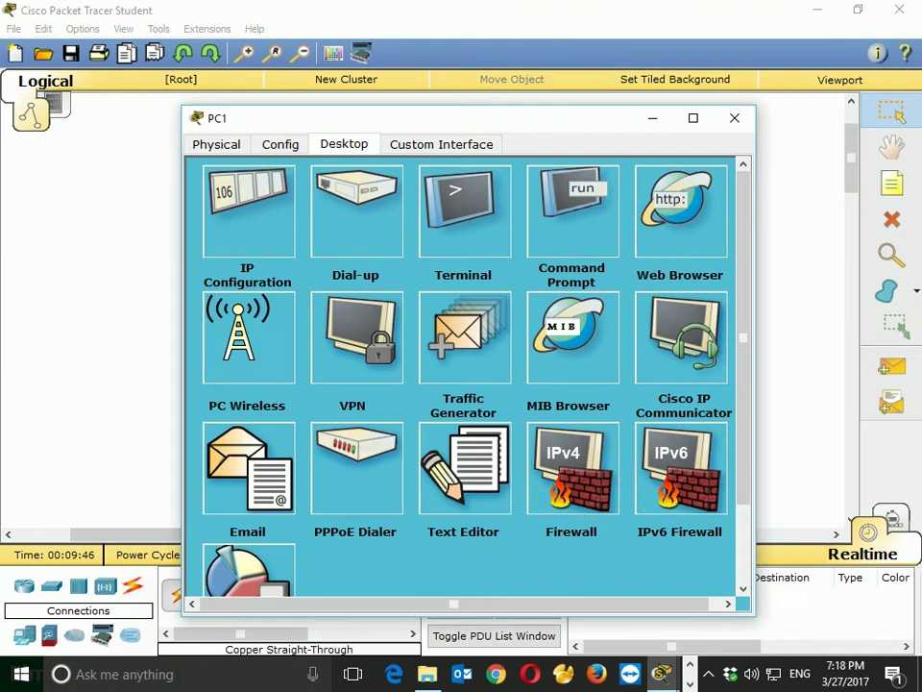
click(249, 211)
click(217, 222)
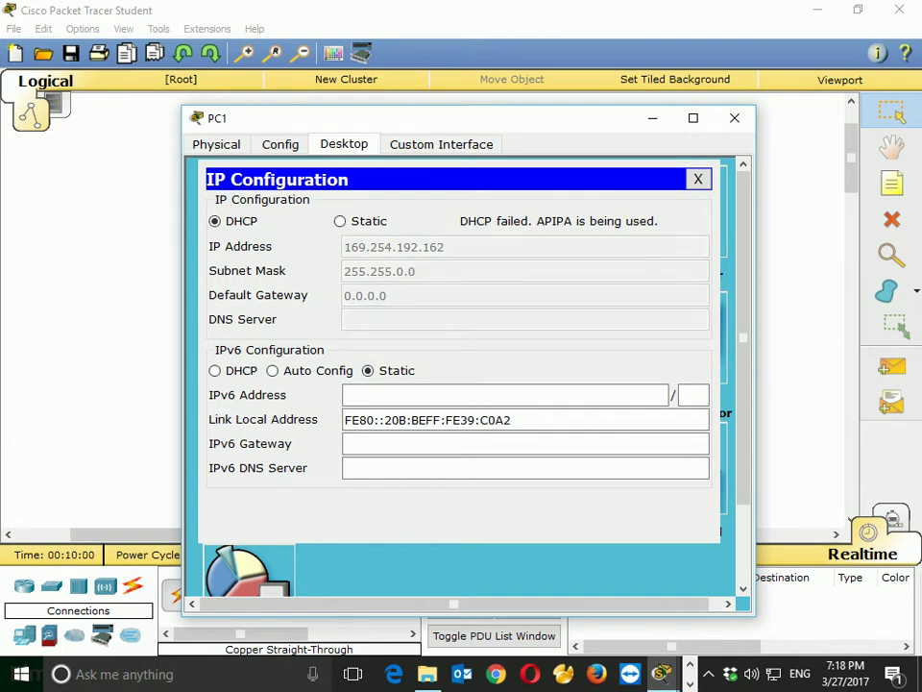
click(735, 118)
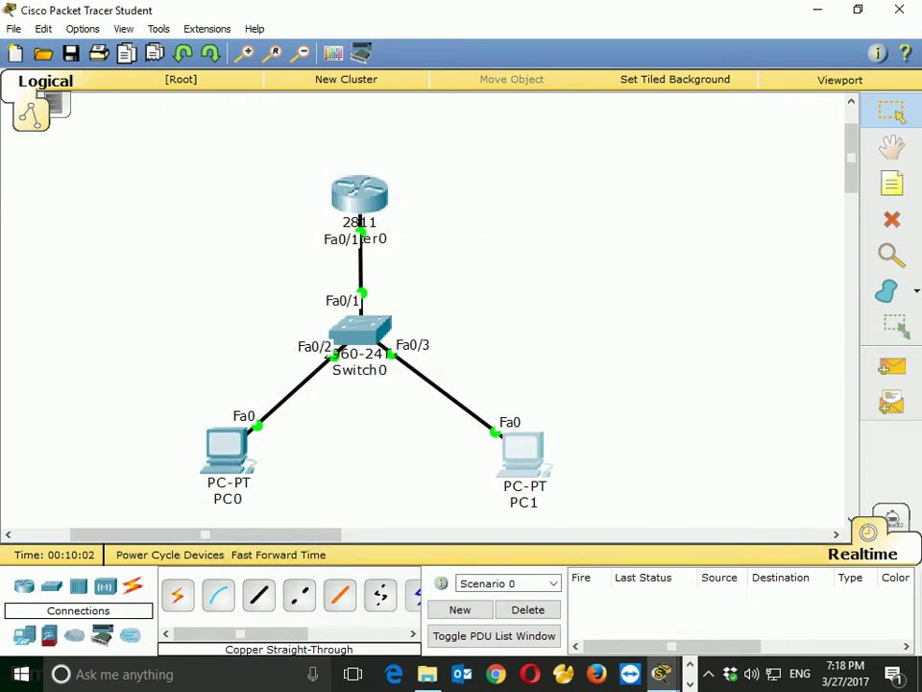
Step: Give PC1 the static IP address 192.168.1.10 with default gateway 192.168.1.1
click(524, 453)
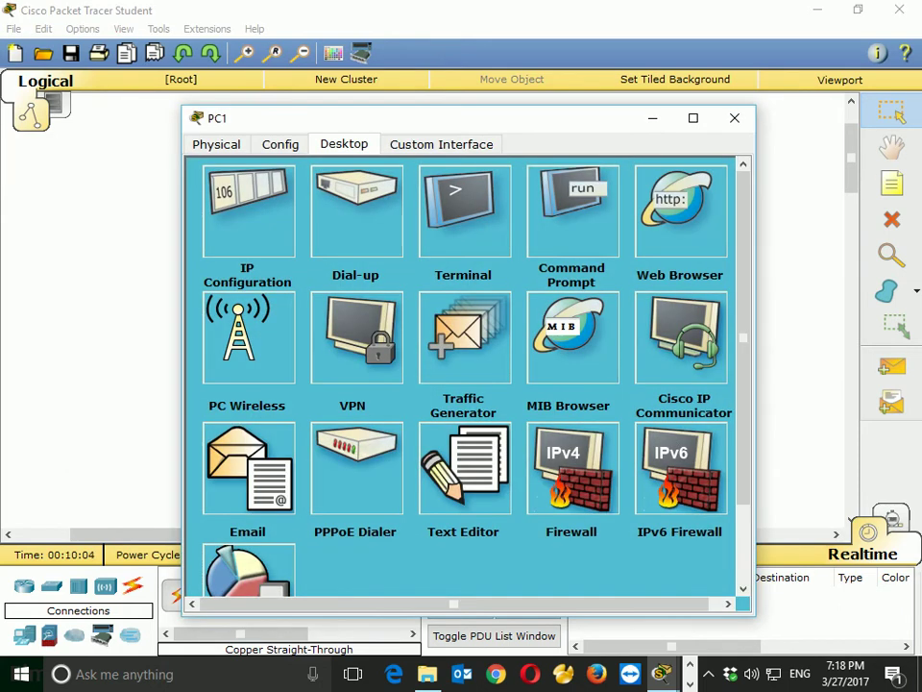
click(248, 212)
click(341, 221)
click(384, 247)
text(192.168.1.10)
key(Tab)
key(Tab)
text(192.168.1.1)
key(Tab)
click(699, 180)
click(735, 119)
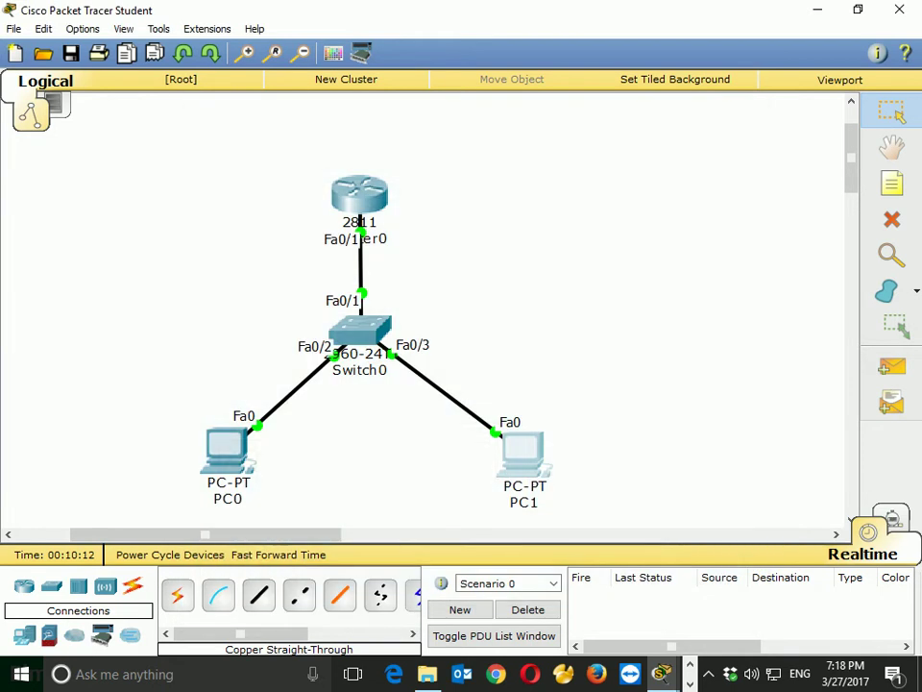
Step: Ping the router at 192.168.1.1 from PC1's Command Prompt
drag(309, 138, 580, 471)
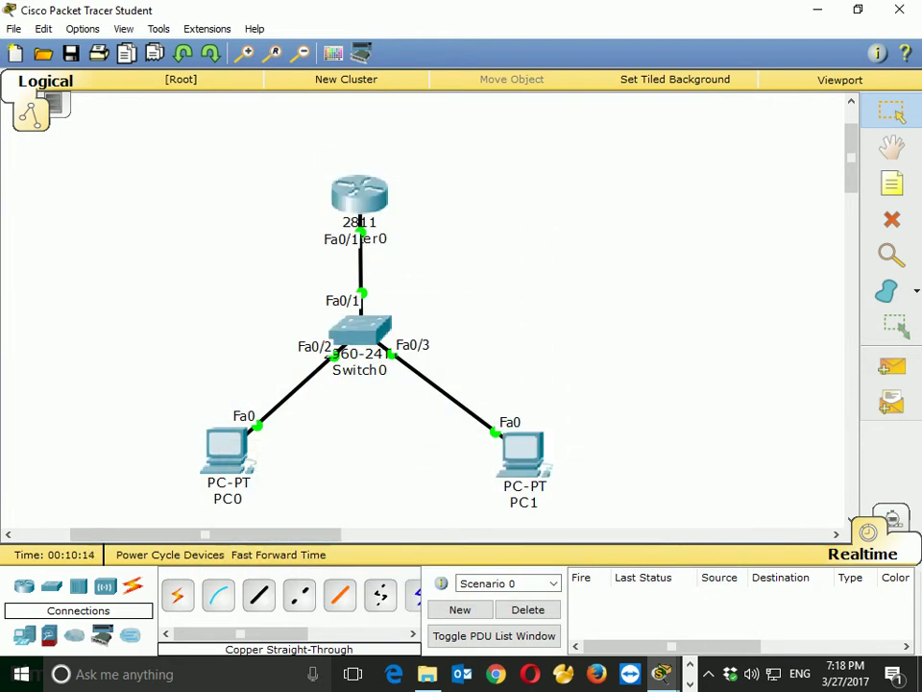
click(524, 453)
click(572, 208)
text(ping 192.168.)
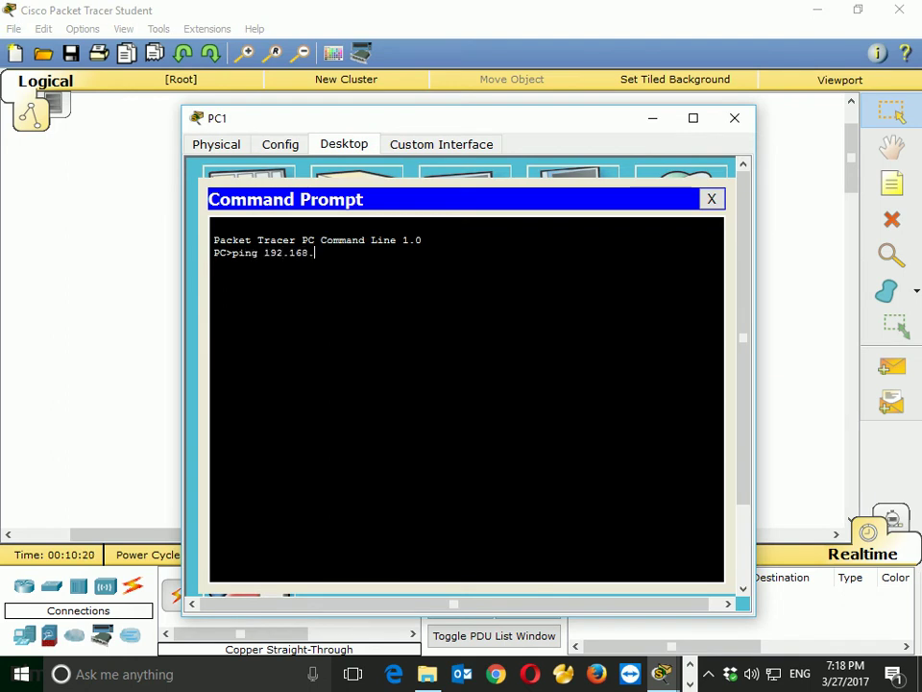
text(1.1)
key(Return)
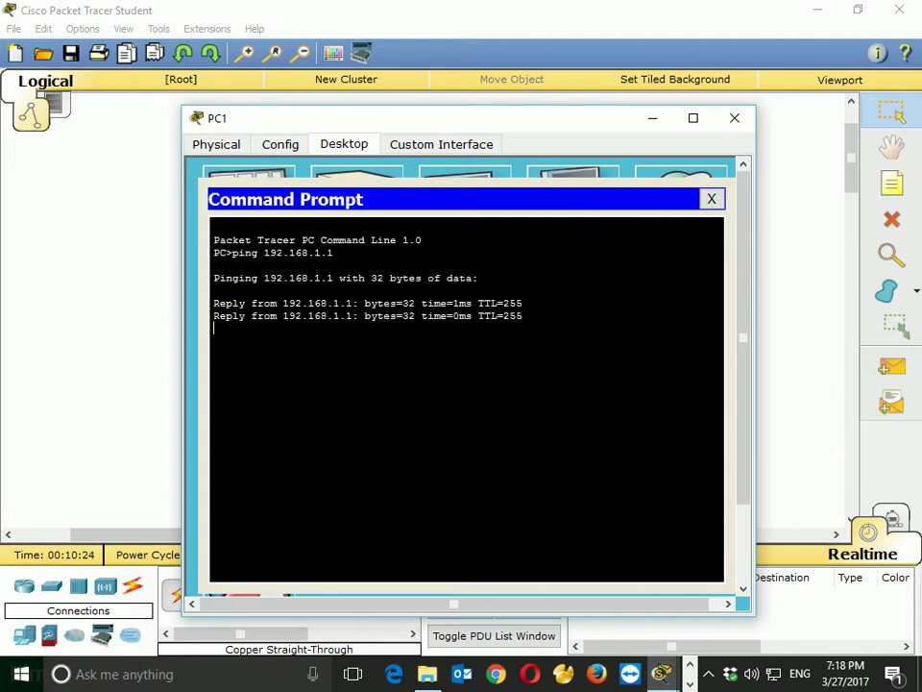
click(735, 118)
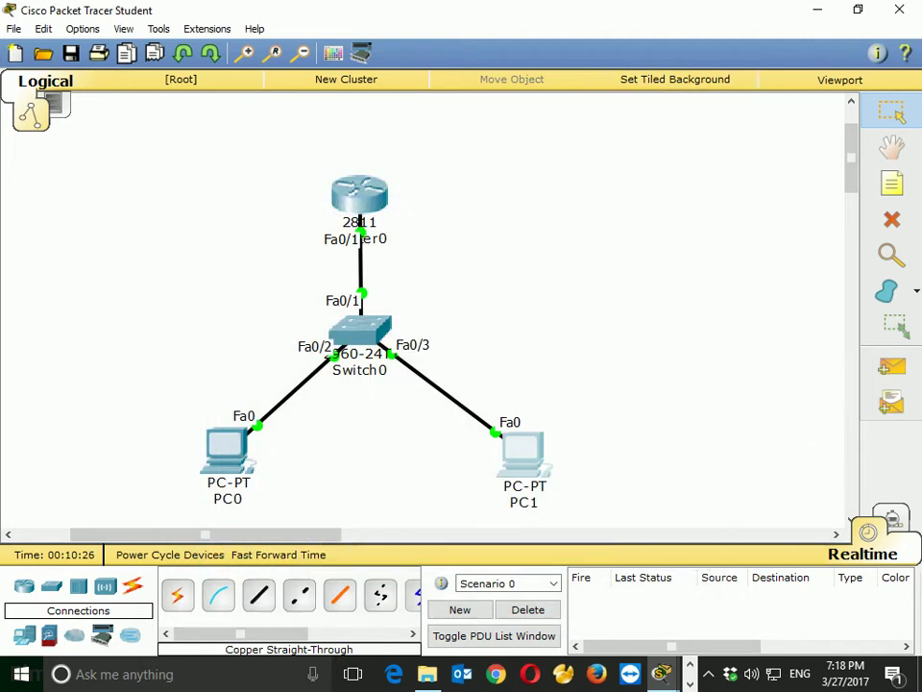
Step: Leave interface configuration on Router0 and return to global configuration mode
click(359, 194)
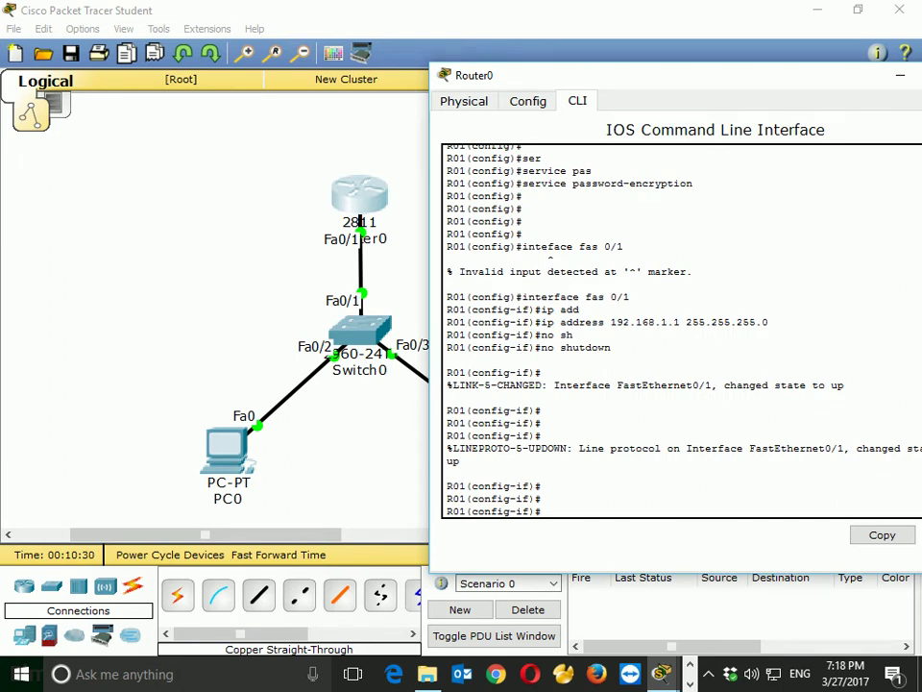
text(ex)
key(Return)
key(Return)
key(Return)
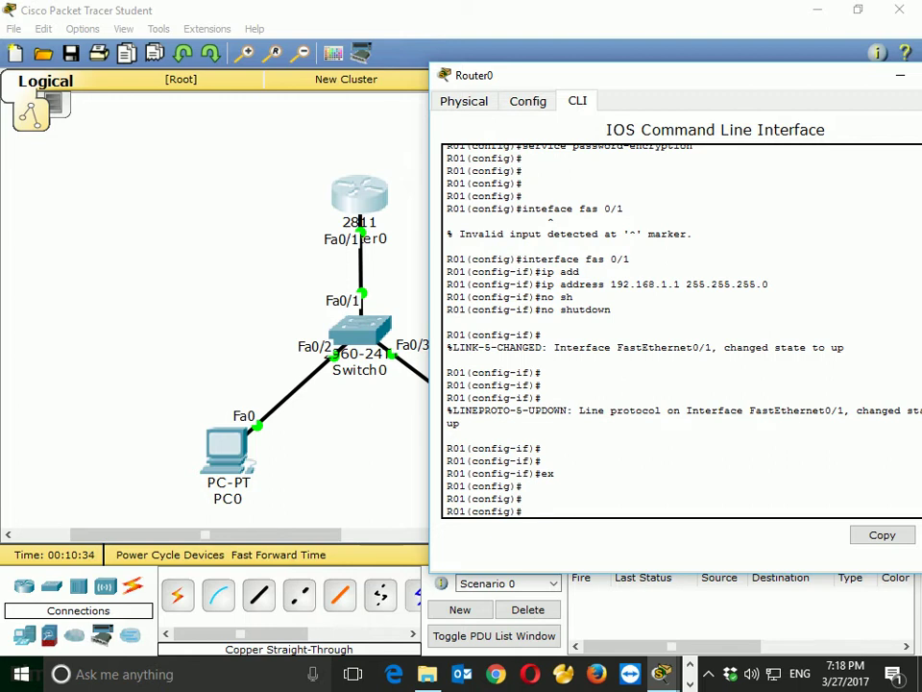
Step: Create a DHCP pool on Router0, using a first name as the pool name
drag(114, 496, 686, 313)
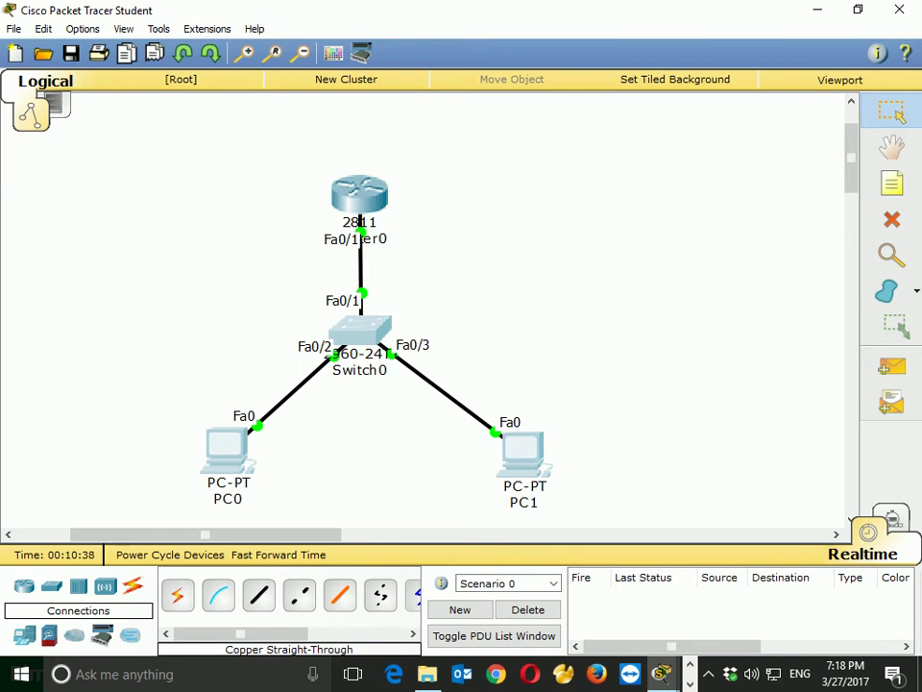
click(361, 195)
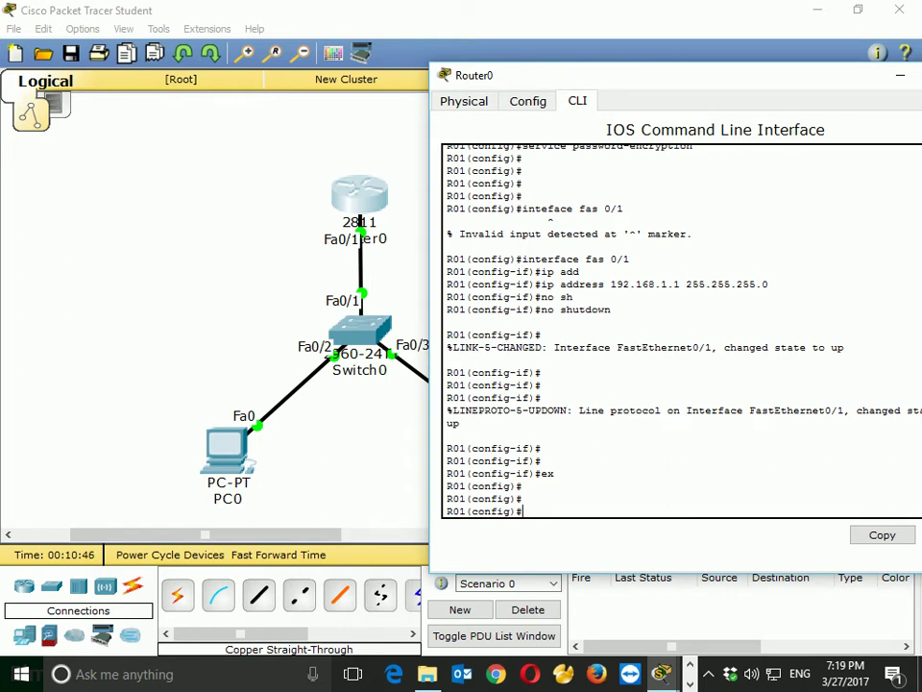
text(ip dh)
key(Tab)
text(p)
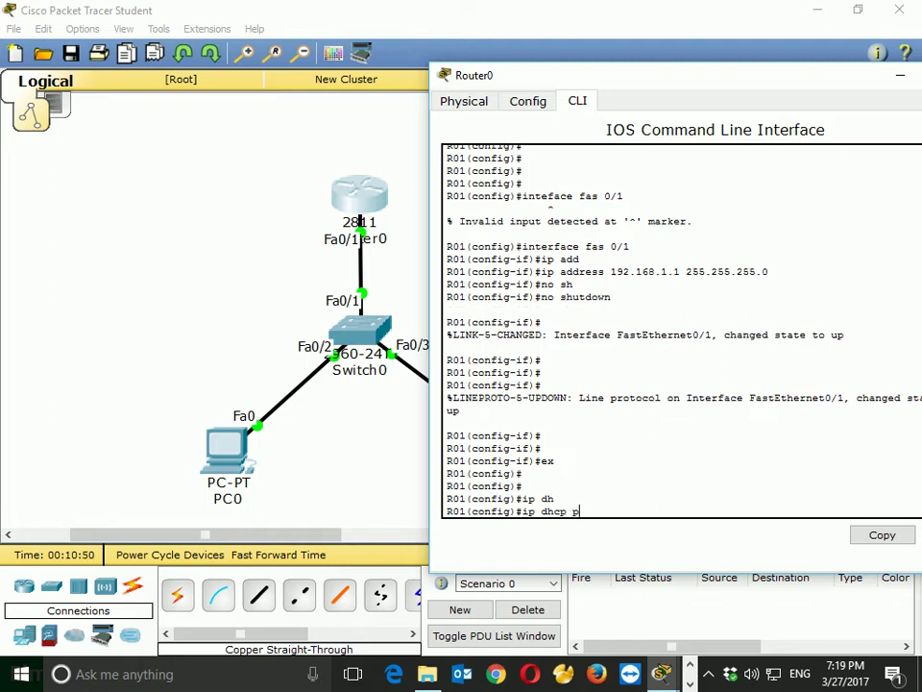
text(o)
key(Tab)
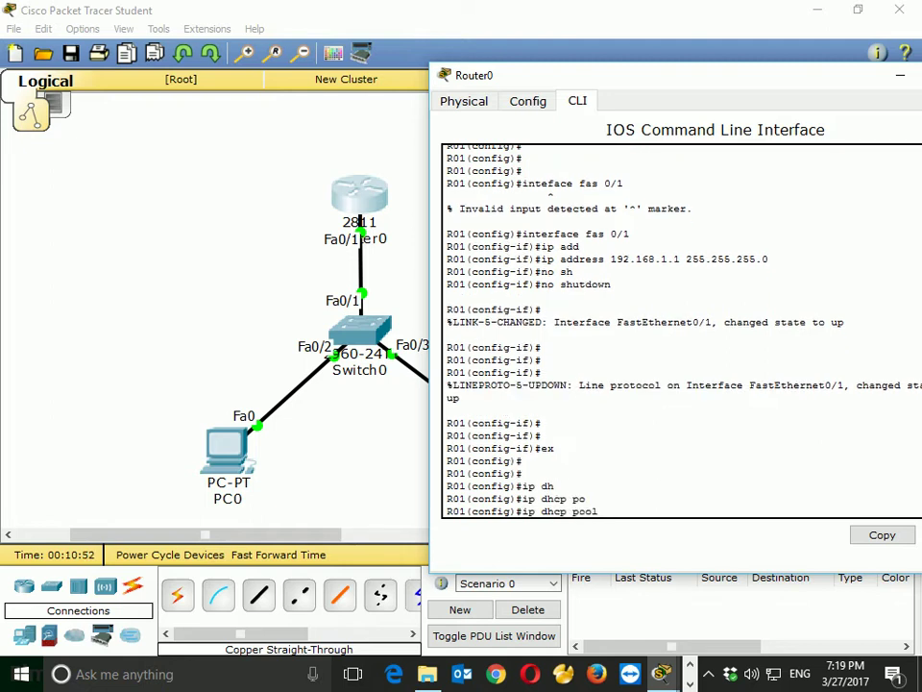
text(Zaur)
key(Return)
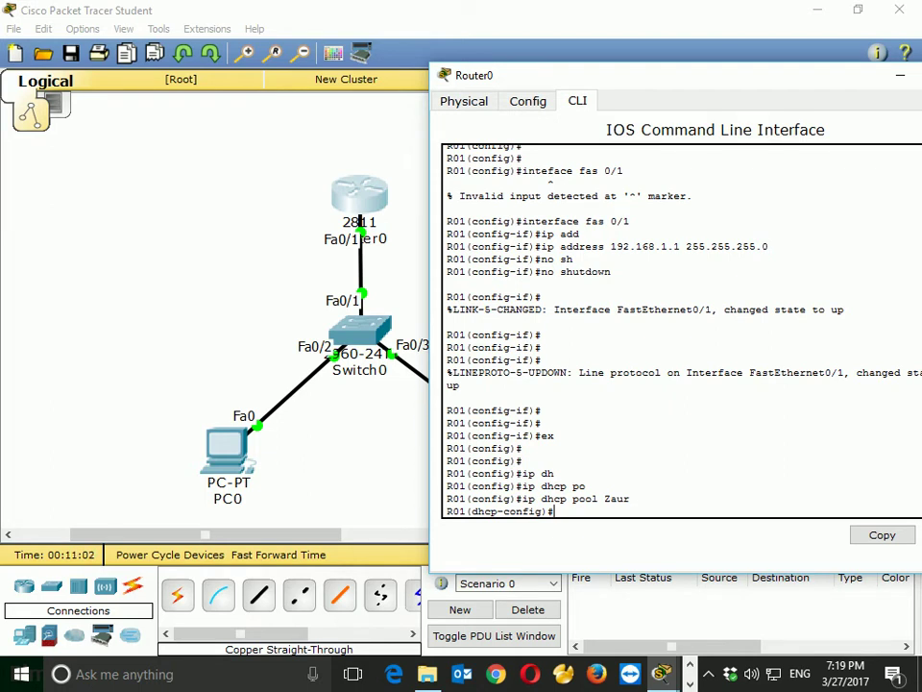
Step: List the available DHCP pool commands and set the pool's default router to 192.168.1.1
text(?)
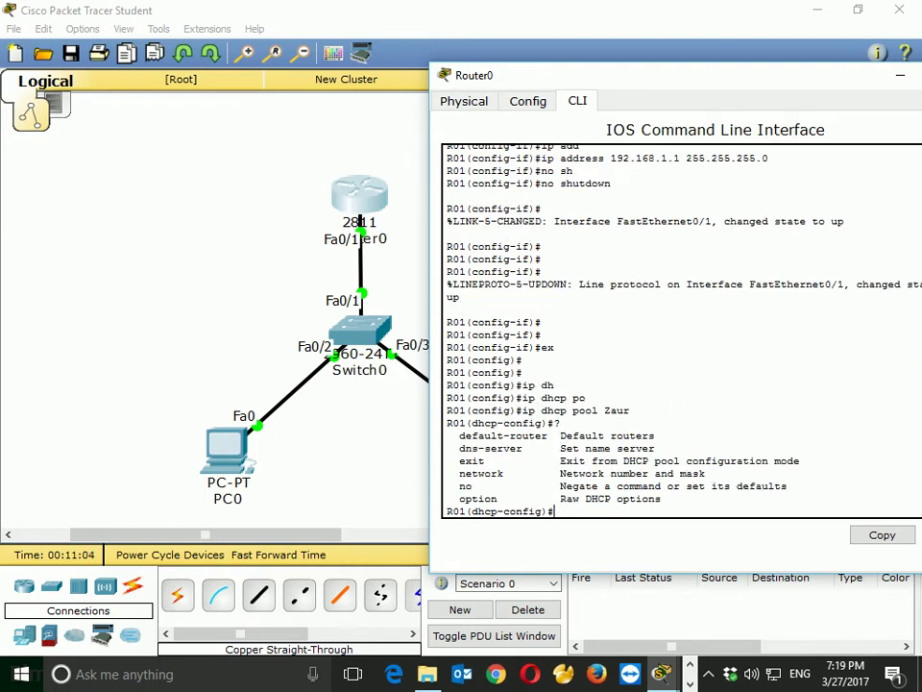
drag(448, 436, 510, 448)
drag(453, 472, 555, 499)
click(555, 511)
text(def)
key(Tab)
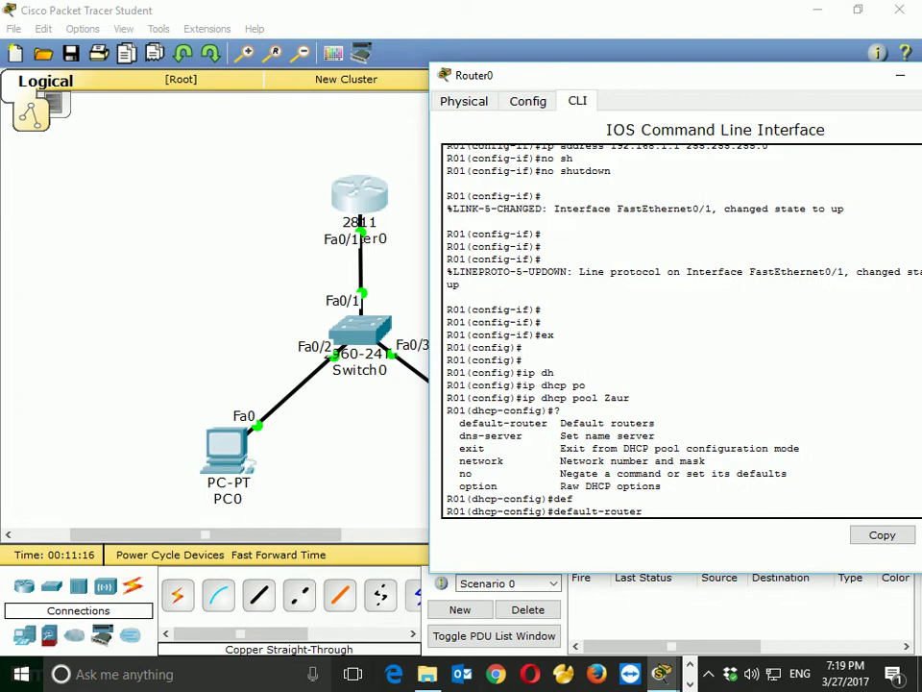
text(192.168.1.1)
key(Return)
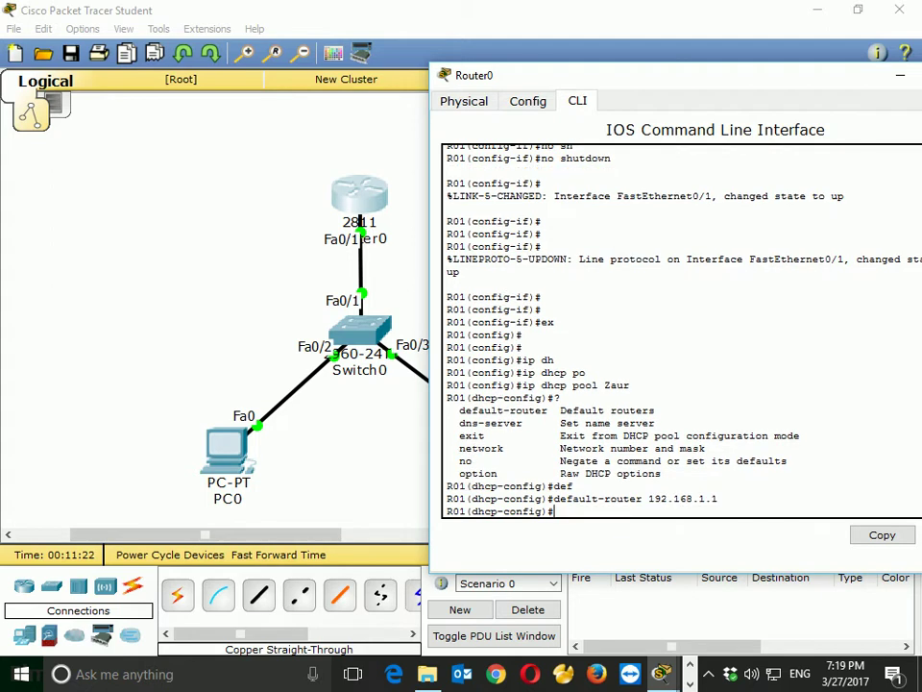
Step: Define the DHCP pool's network as 192.168.1.0 with mask 255.255.255.0
text(net)
key(Tab)
text(1)
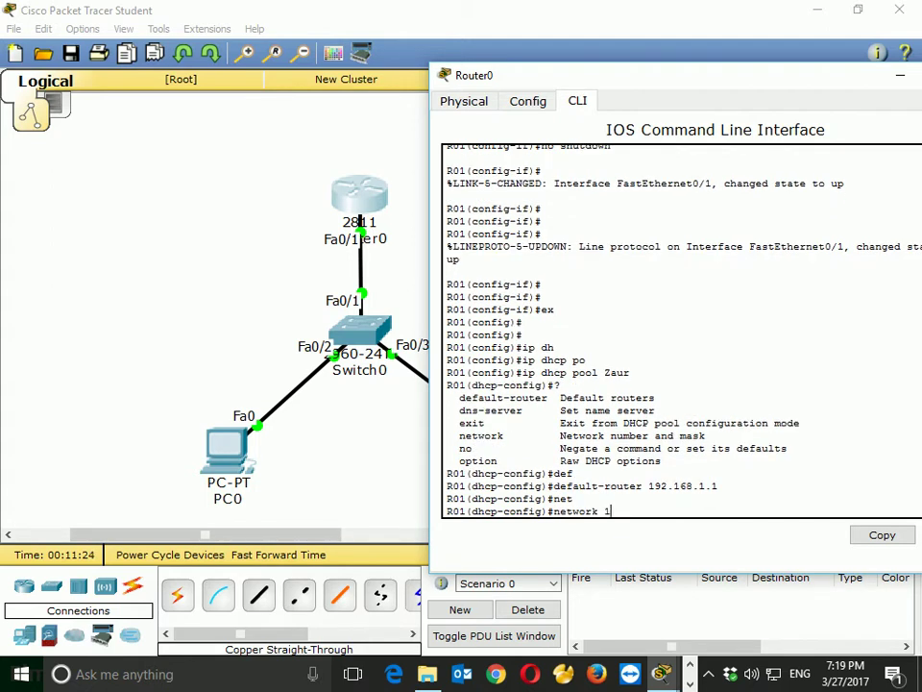
text(92.168.1.0 255.255.25)
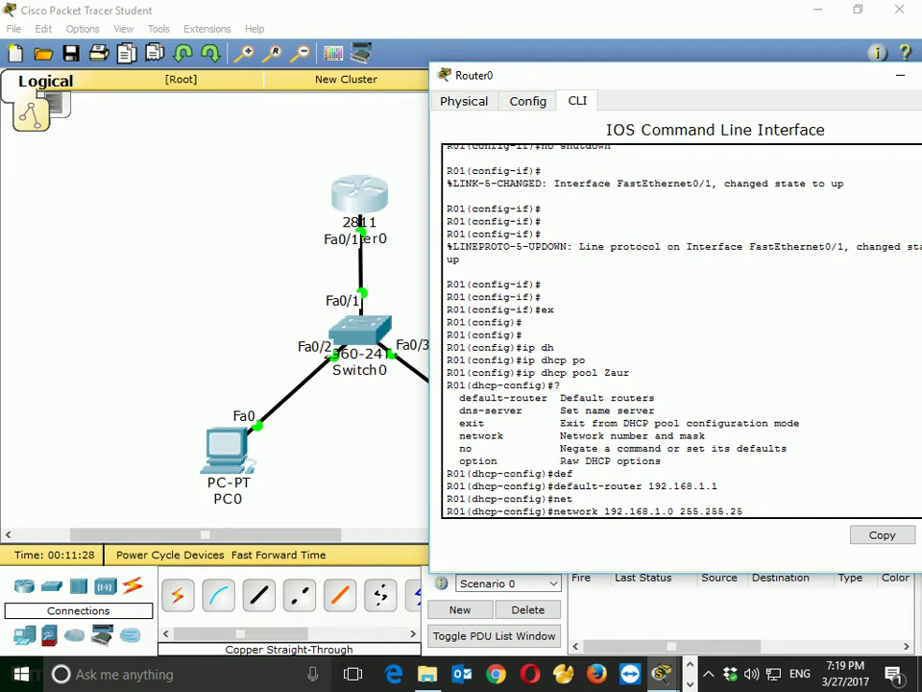
text(5.0)
key(Return)
key(Return)
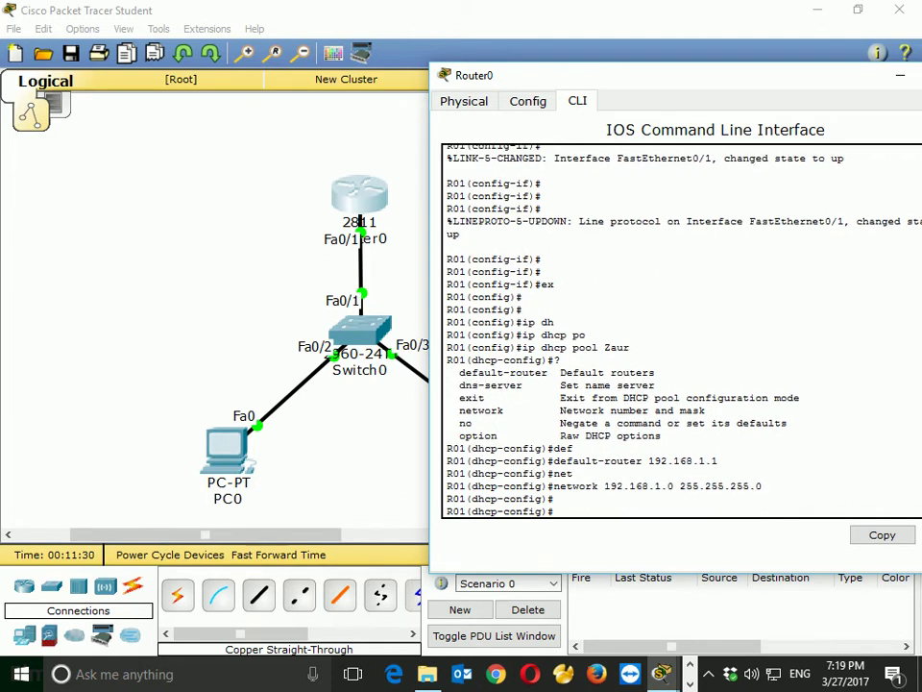
Step: Set the DHCP pool's DNS server to 8.8.8.8
text(dn)
key(Tab)
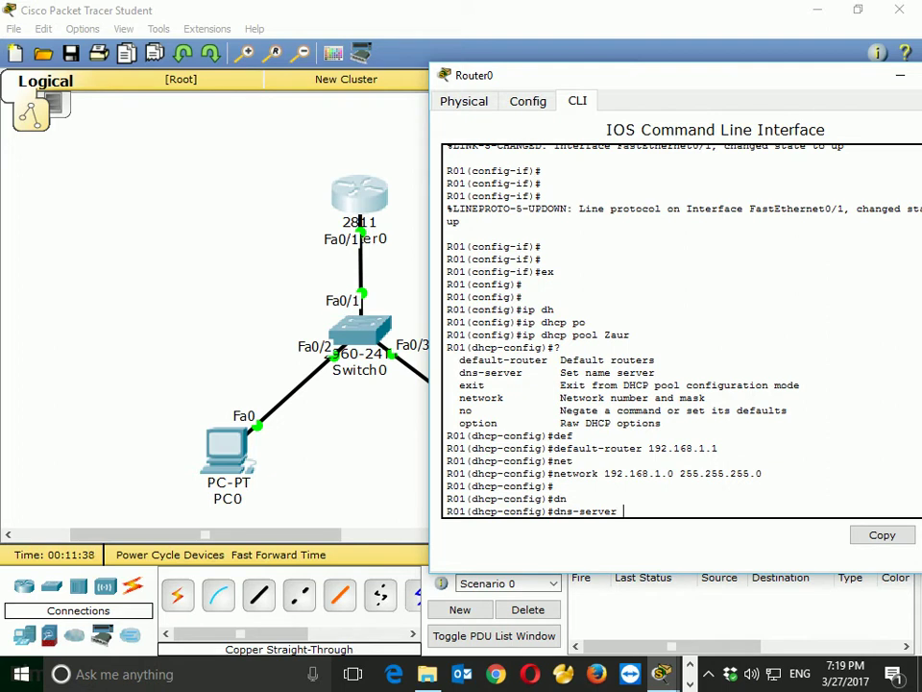
text(8.8.8.8)
key(Return)
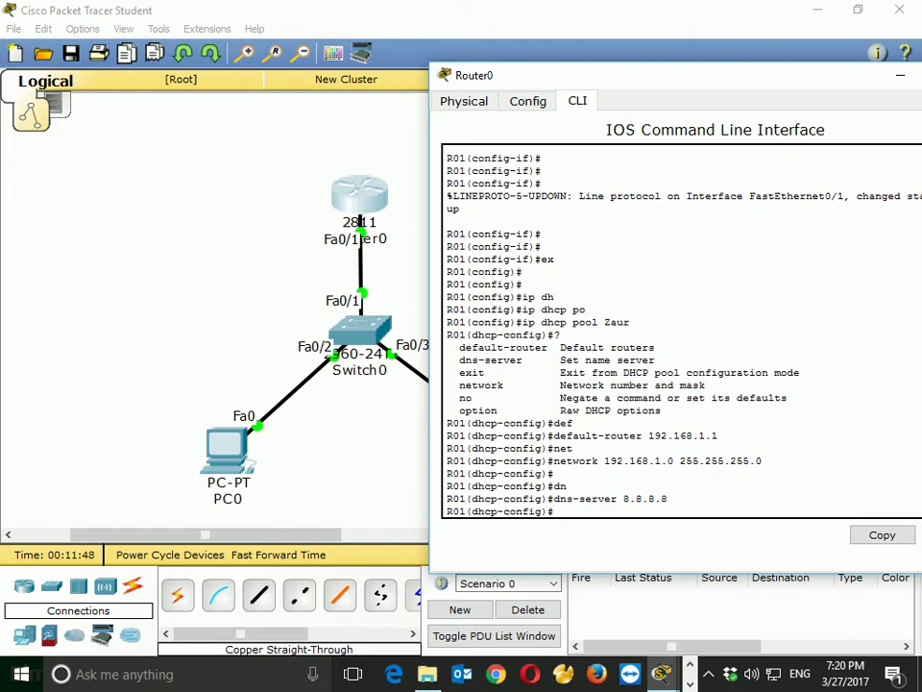
key(Return)
key(Return)
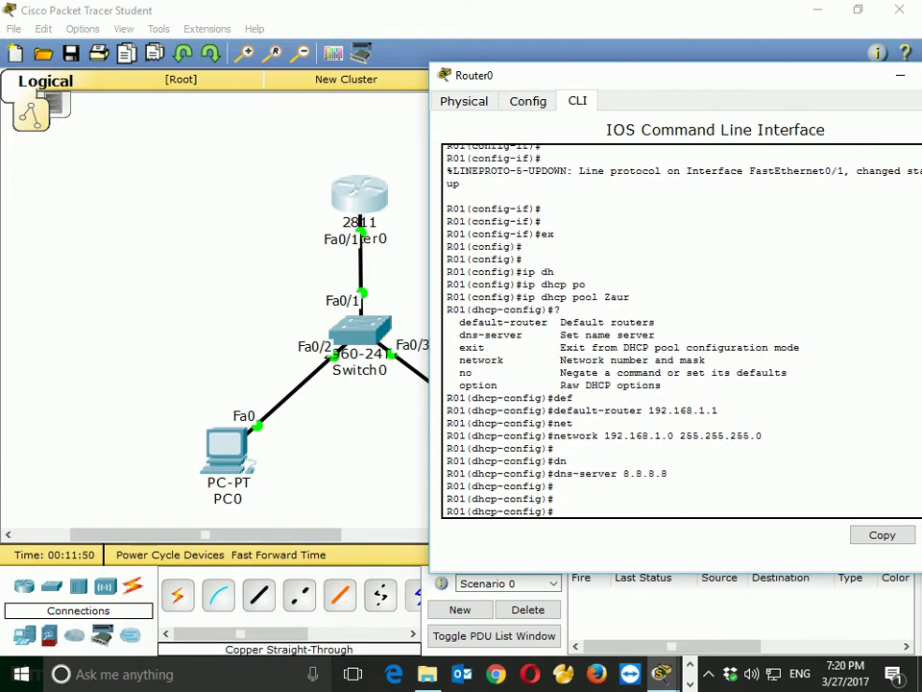
Step: Leave the DHCP pool configuration and return to Router0's global configuration mode
key(Return)
text(exit)
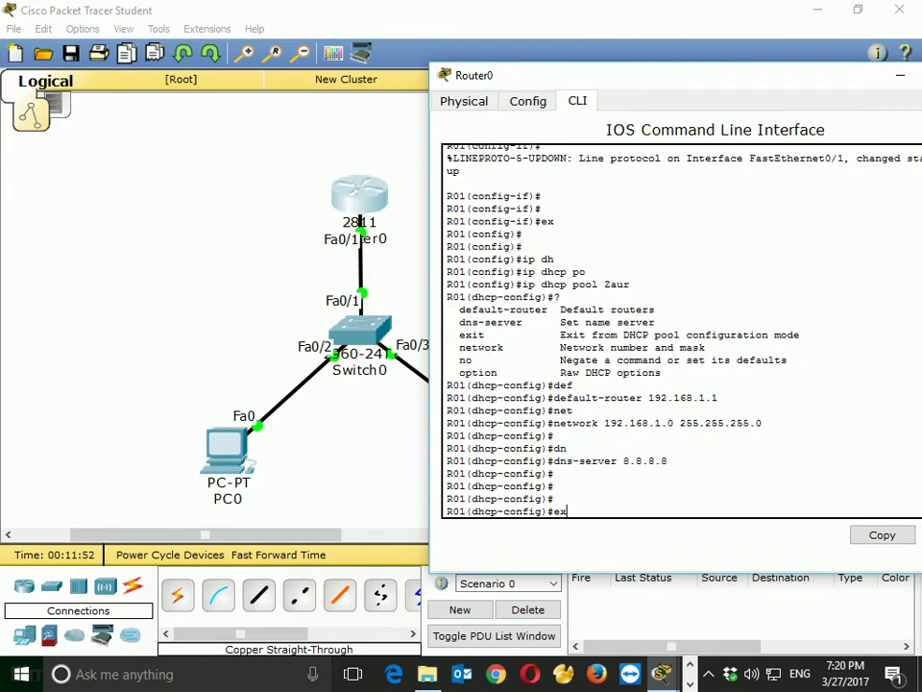
key(Return)
key(Return)
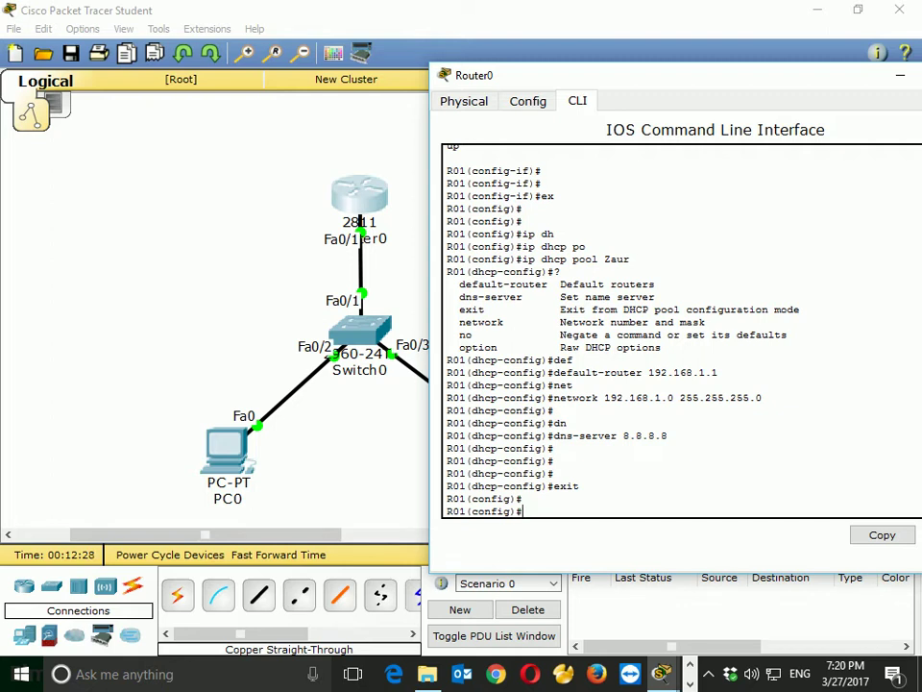
Step: Exclude the address range 192.168.1.1 to 192.168.1.10 from DHCP assignment on Router0 and put its window away
text(ip dh)
key(Tab)
text(ex)
key(Tab)
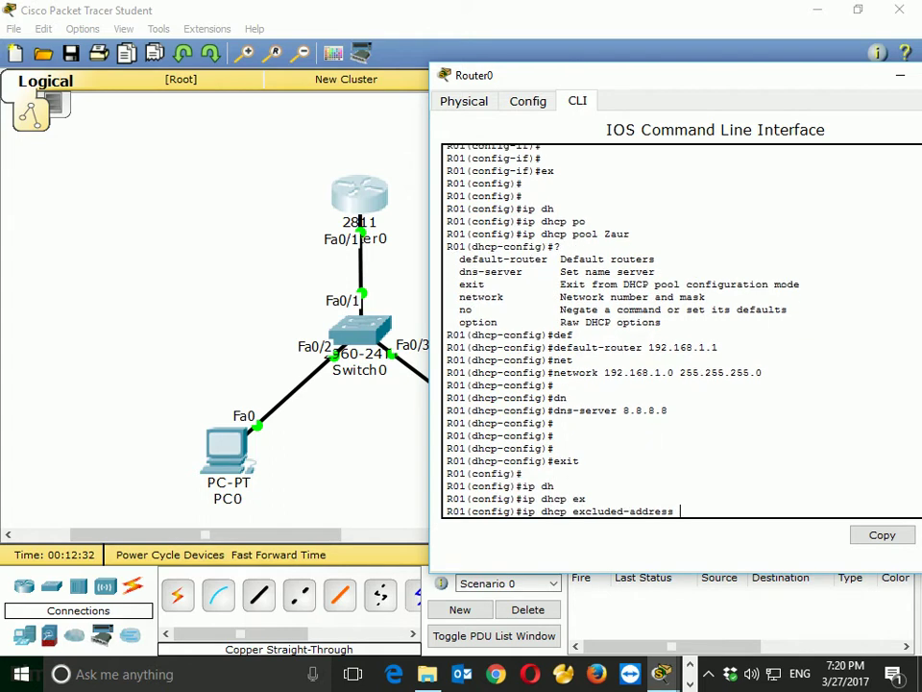
drag(579, 511, 605, 511)
click(681, 511)
text(1)
text(92.168.1.1 192.168.1.10)
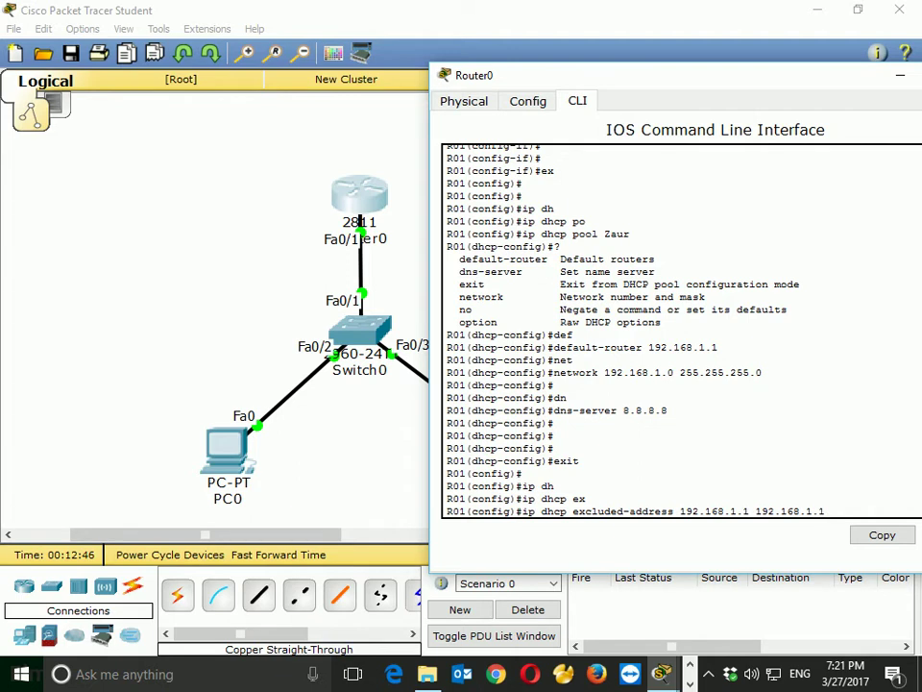
drag(674, 511, 548, 512)
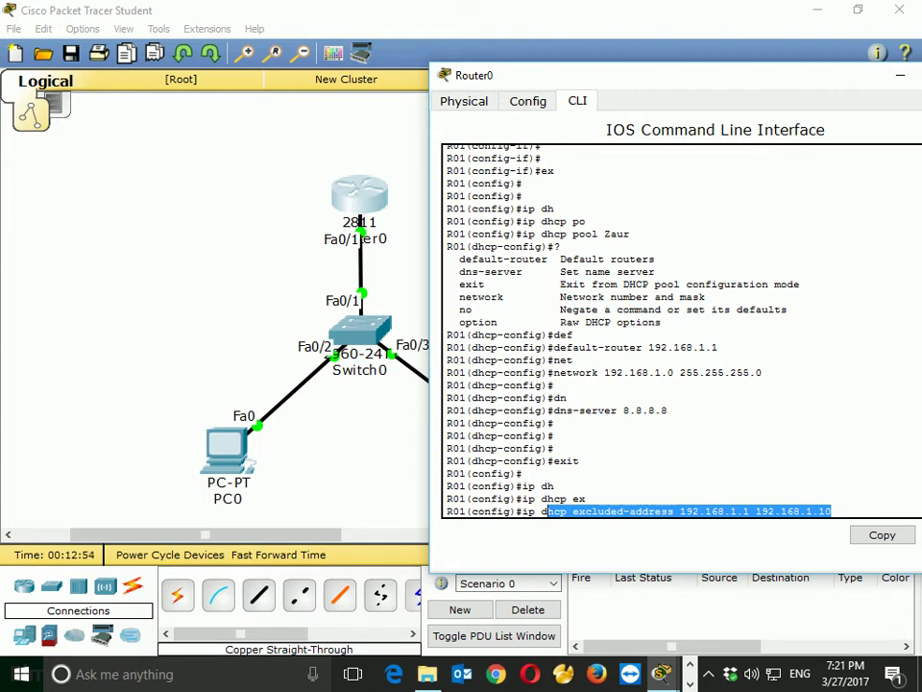
key(Return)
key(Return)
key(Return)
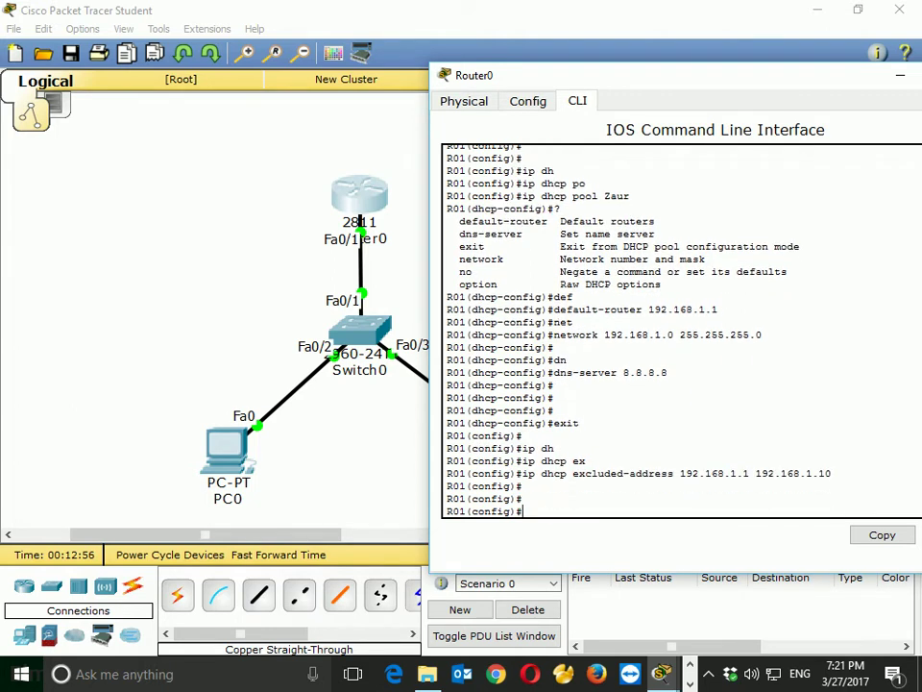
click(900, 75)
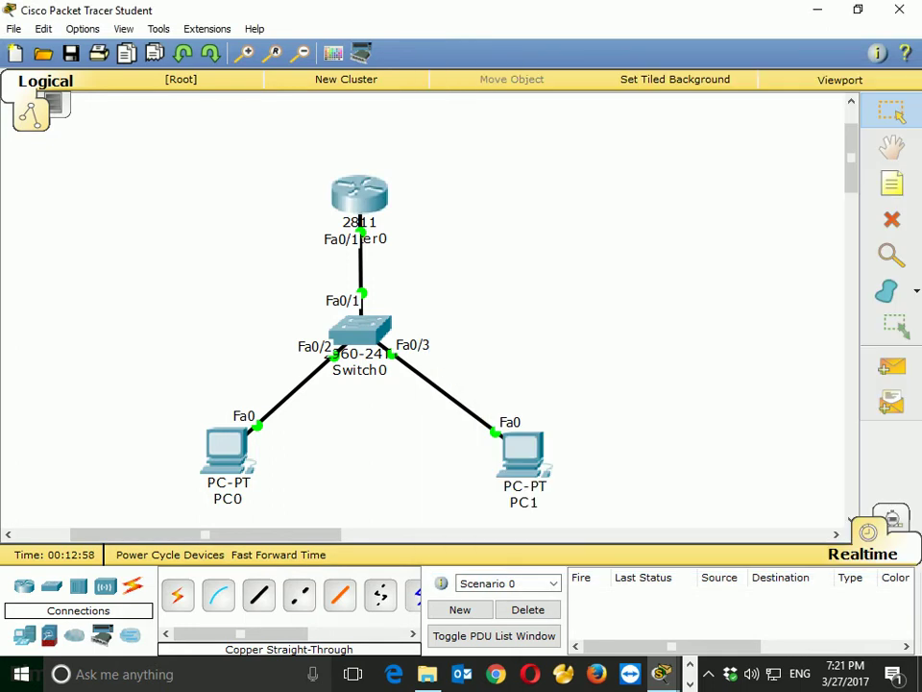
Step: Switch PC1's IP configuration from static to DHCP and close its window
click(523, 454)
click(244, 217)
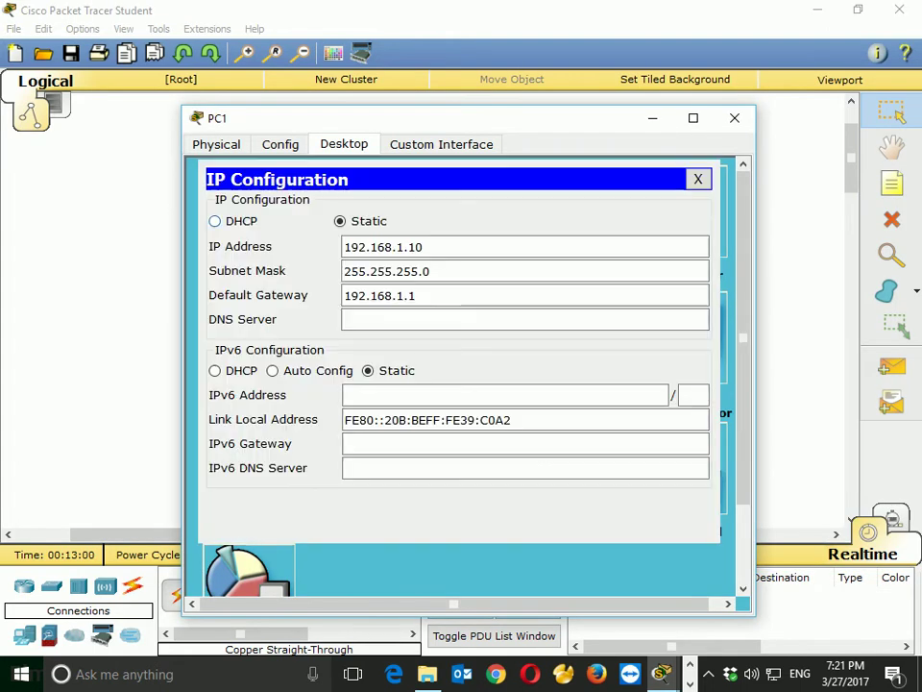
click(217, 221)
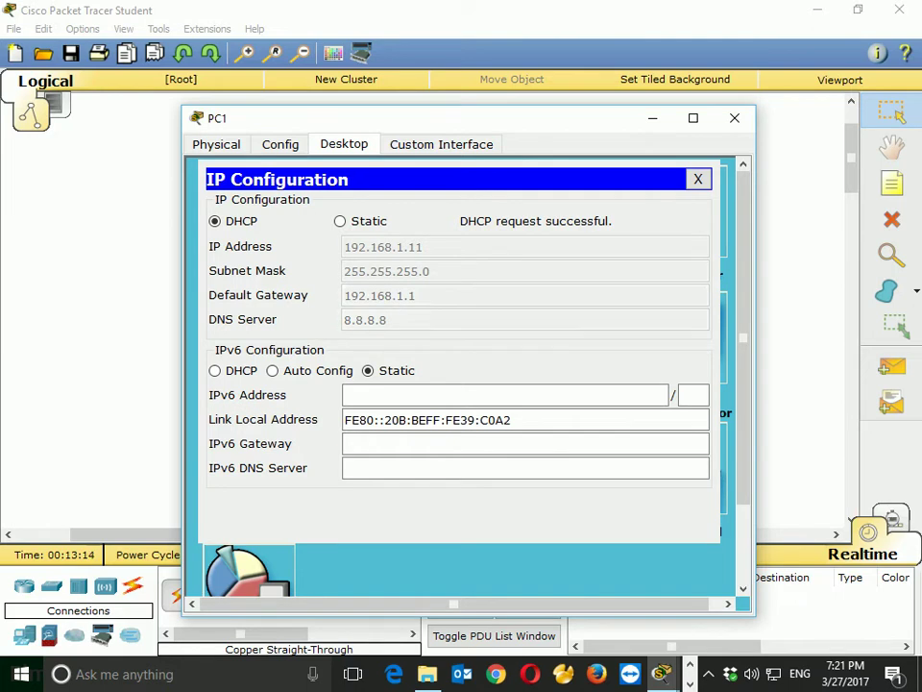
click(735, 118)
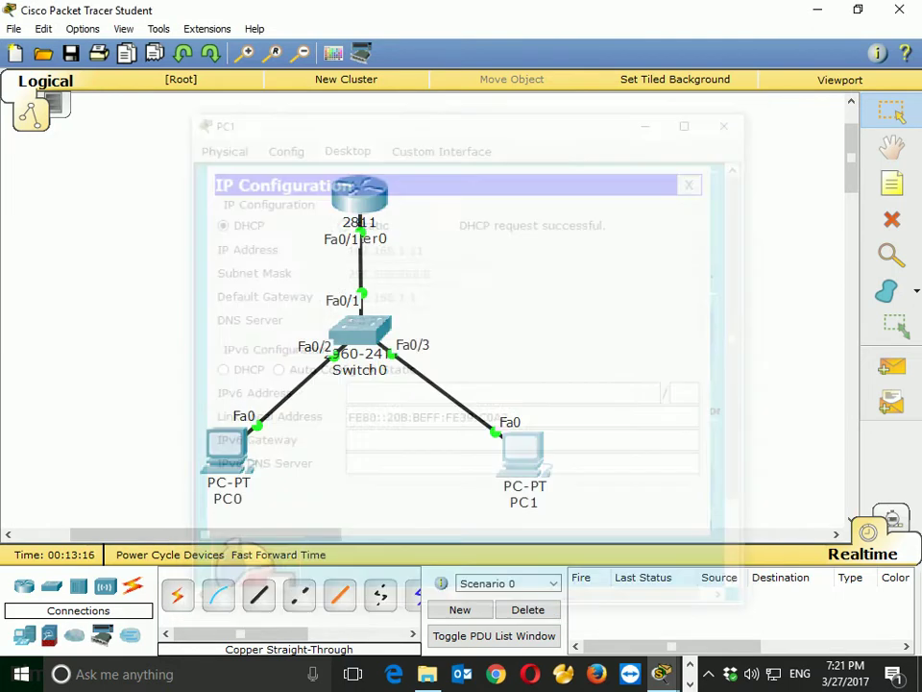
Step: Switch PC0's IP configuration to DHCP and close its window
click(228, 450)
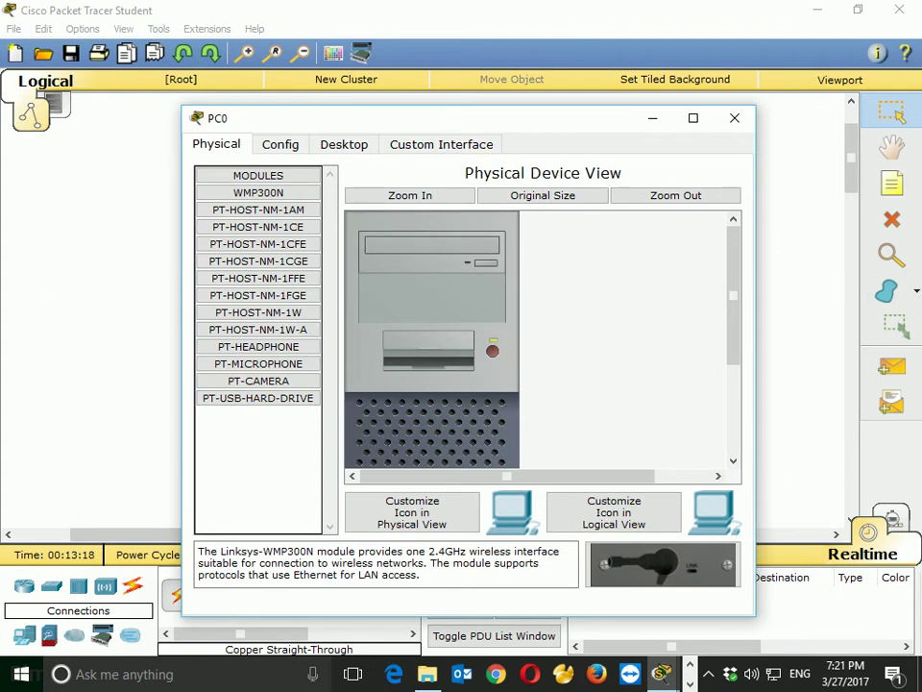
double_click(355, 118)
click(858, 9)
click(344, 144)
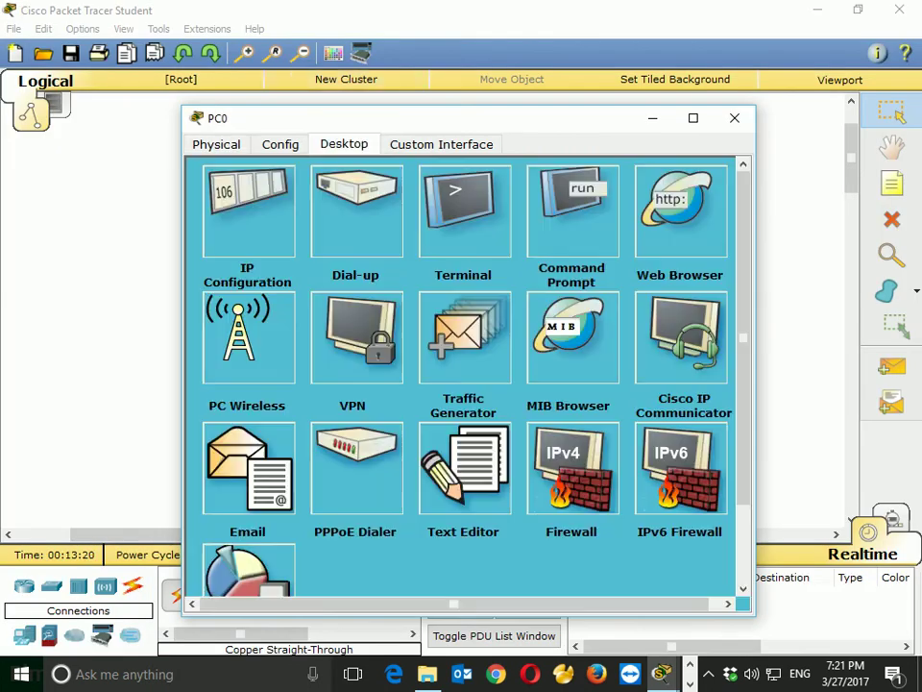
click(251, 214)
click(242, 221)
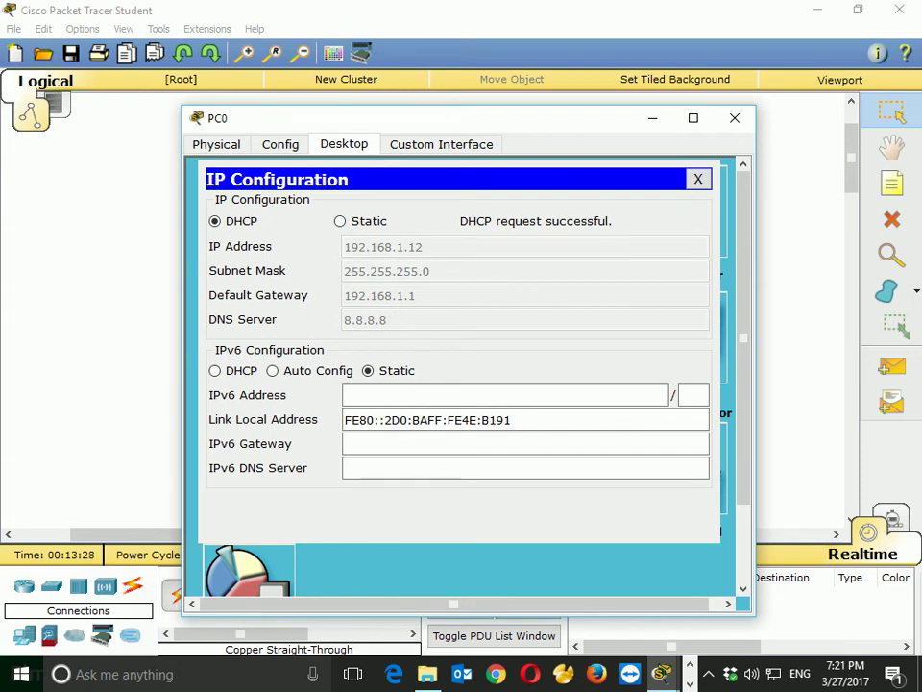
click(735, 118)
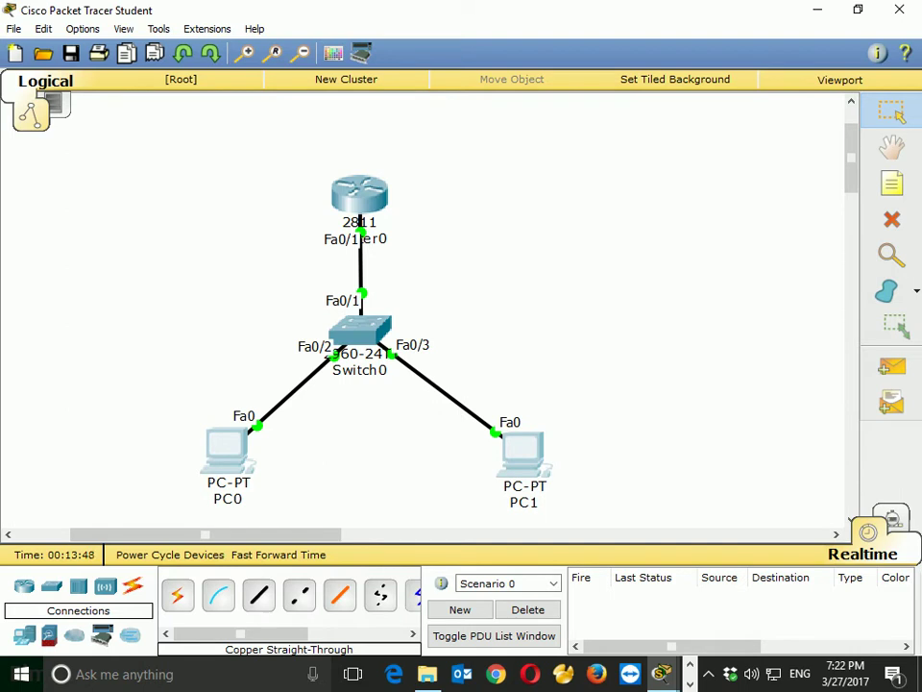
Step: Move Router0 slightly closer to Switch0 and add a generic server above and to the right of the router
mouse_move(361, 194)
mouse_down()
mouse_move(360, 221)
mouse_move(362, 209)
mouse_up()
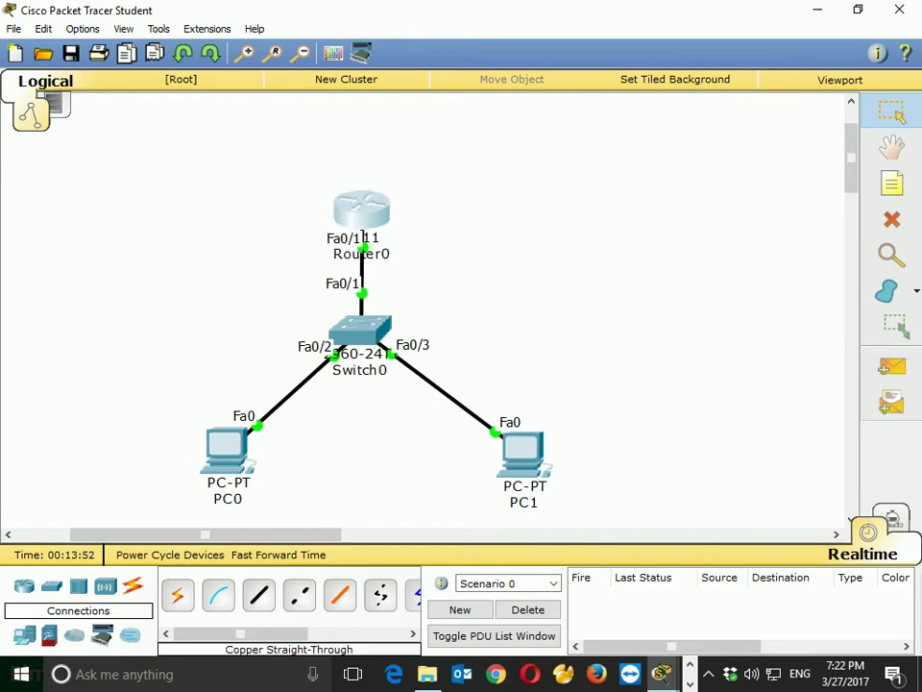
drag(156, 317, 632, 531)
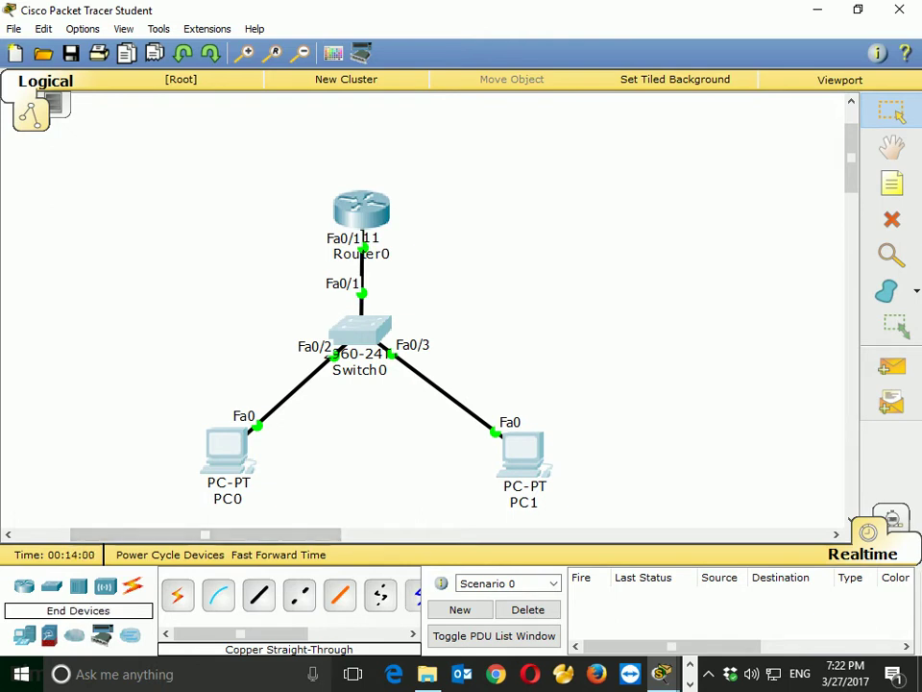
click(25, 635)
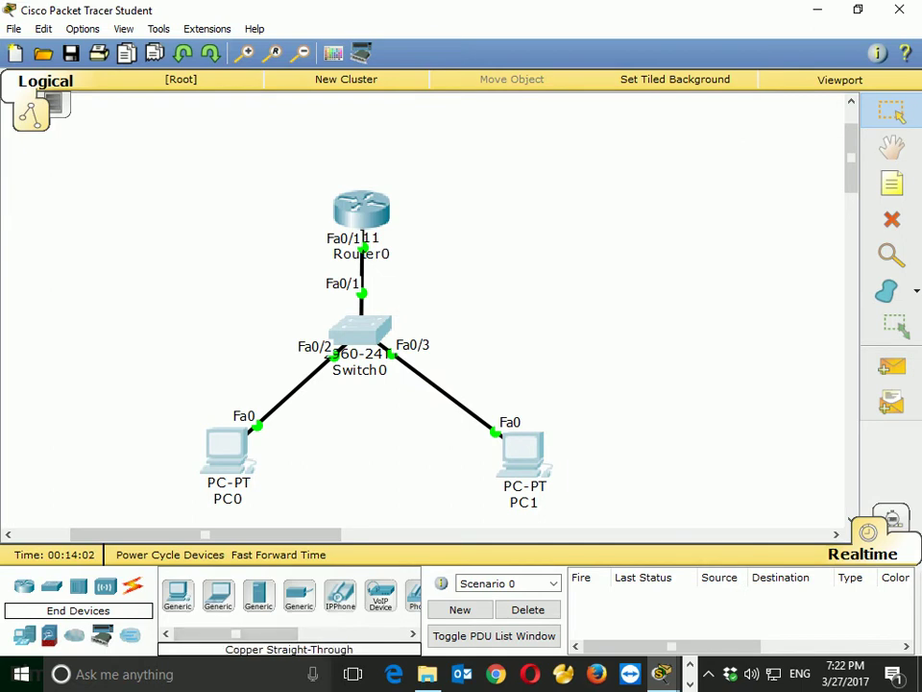
mouse_move(258, 596)
mouse_down()
mouse_move(785, 157)
mouse_move(531, 130)
mouse_move(576, 141)
mouse_move(594, 127)
mouse_up()
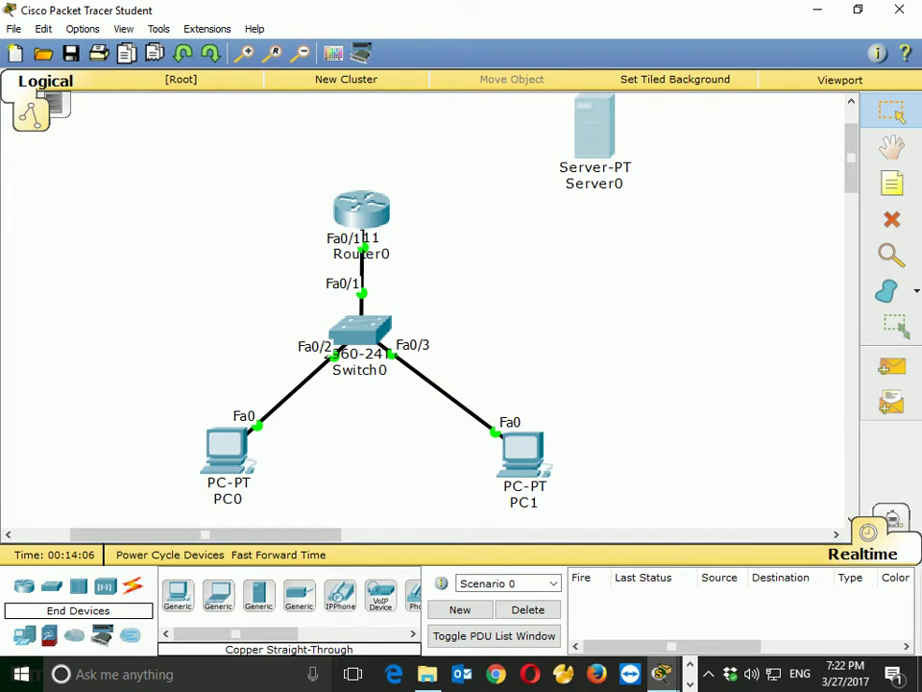
click(133, 585)
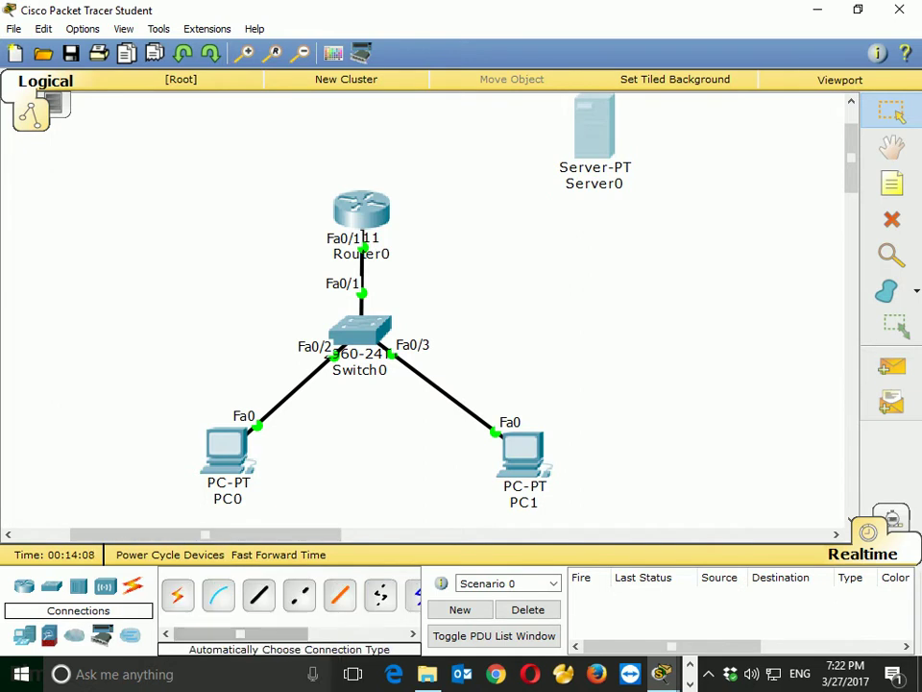
click(299, 596)
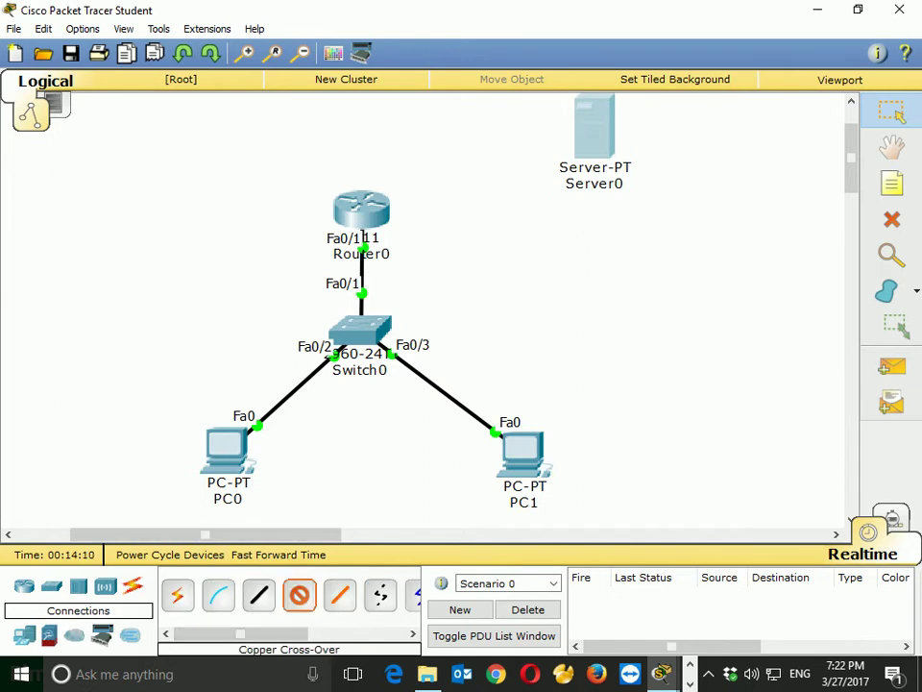
click(376, 217)
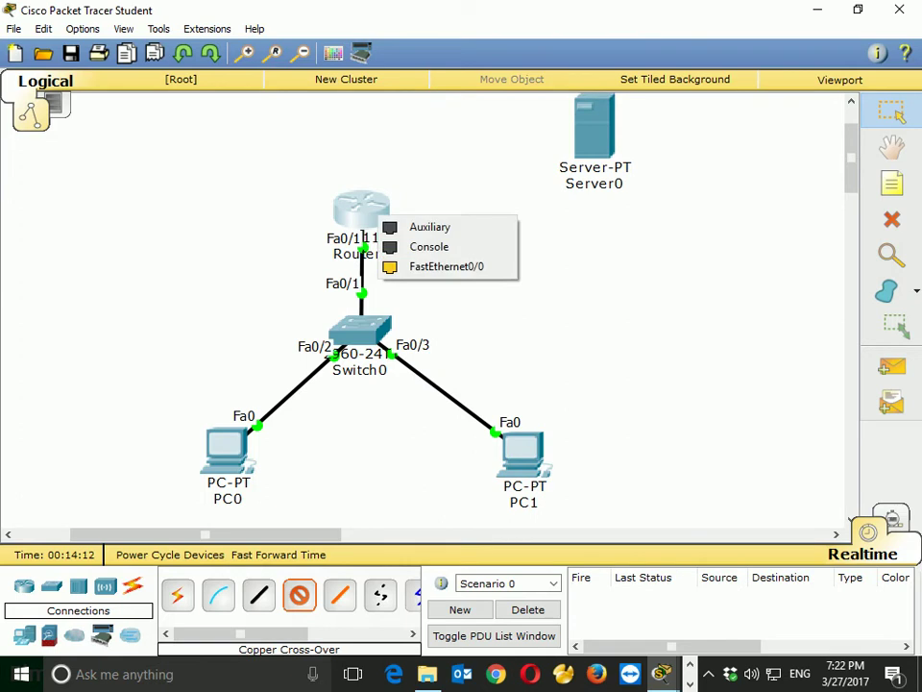
click(892, 111)
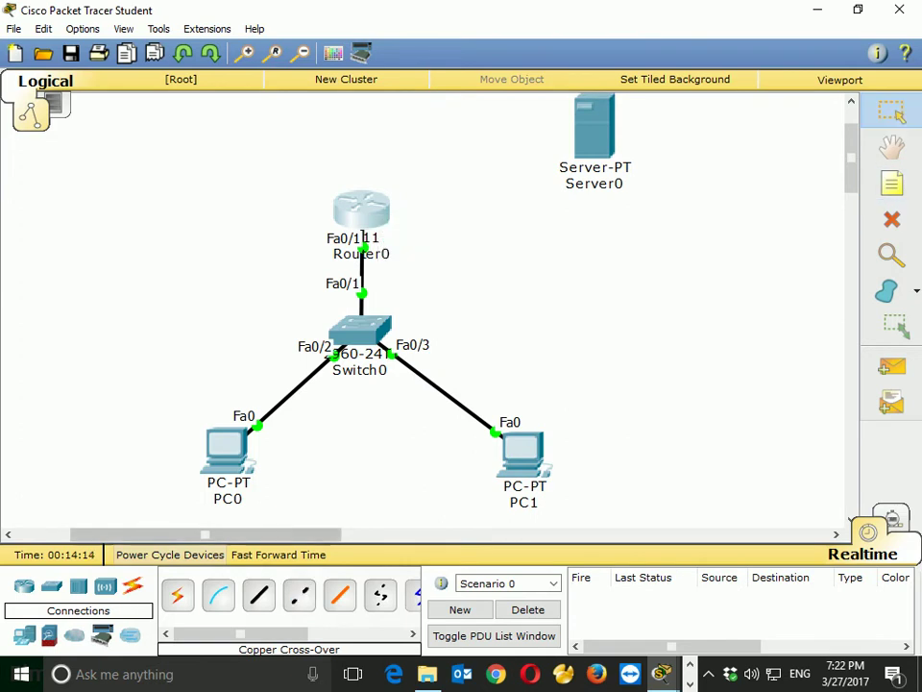
Step: Add a 2960 switch between Router0 and Server0, moving the server farther right to make room
click(52, 586)
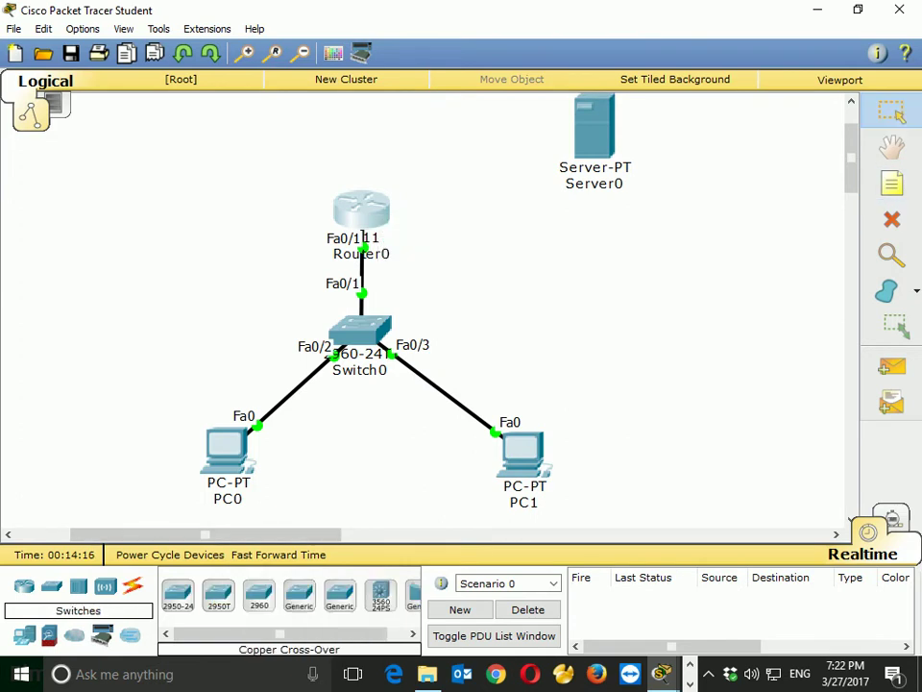
drag(260, 594, 508, 183)
drag(595, 126, 709, 140)
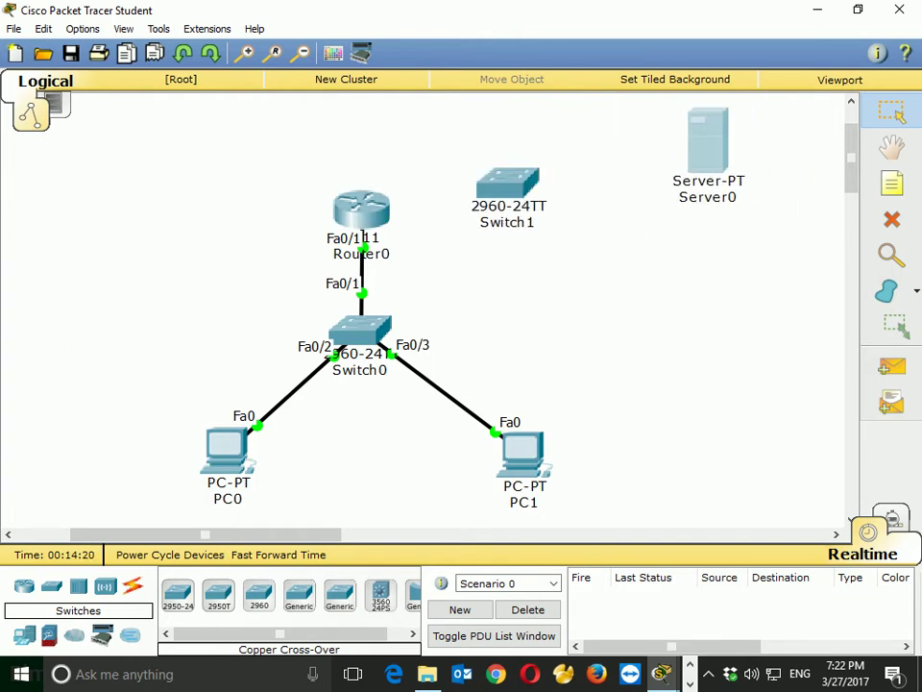
click(507, 183)
click(735, 120)
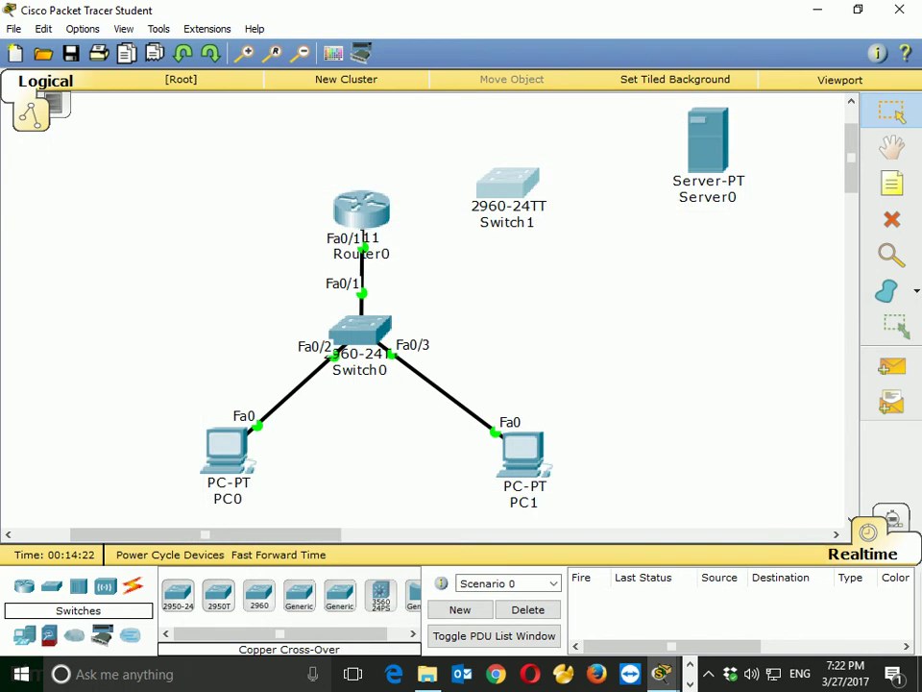
Step: Connect Router0's FastEthernet0/0 to Switch1's FastEthernet0/1 with a copper straight-through cable
click(133, 586)
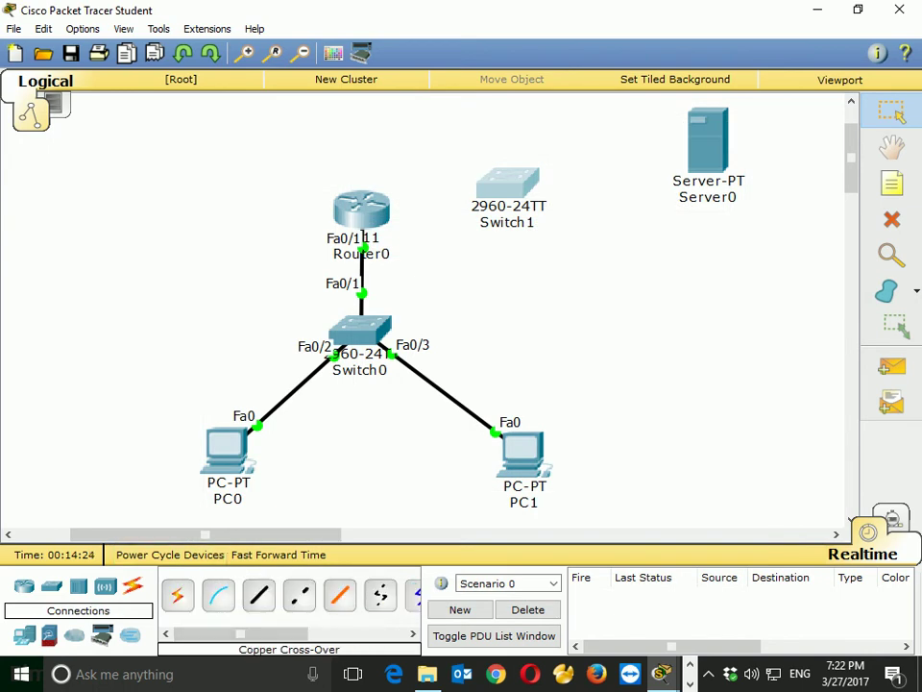
click(258, 596)
click(370, 207)
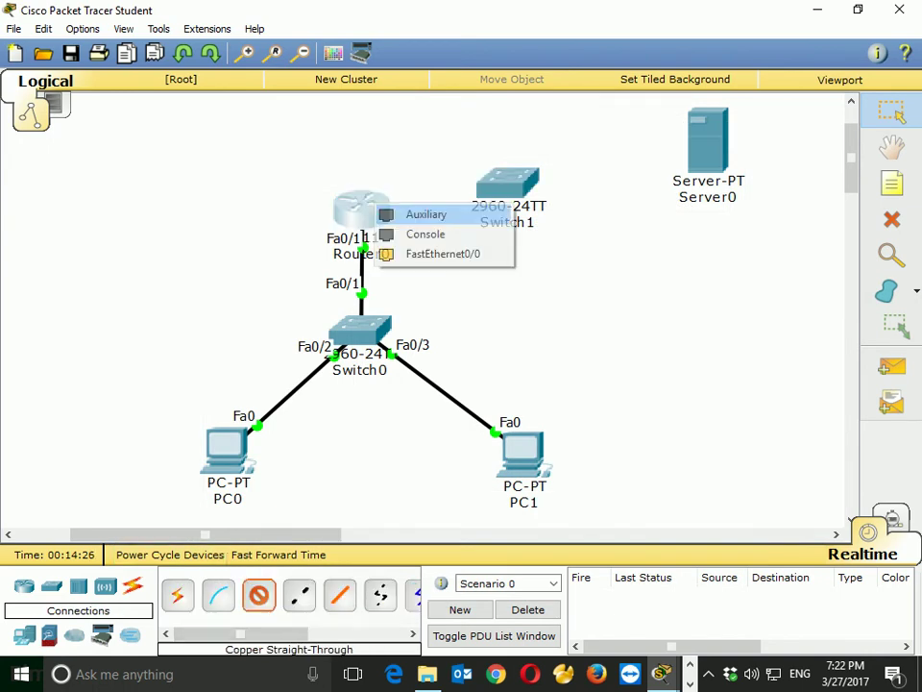
click(443, 254)
click(505, 182)
click(577, 31)
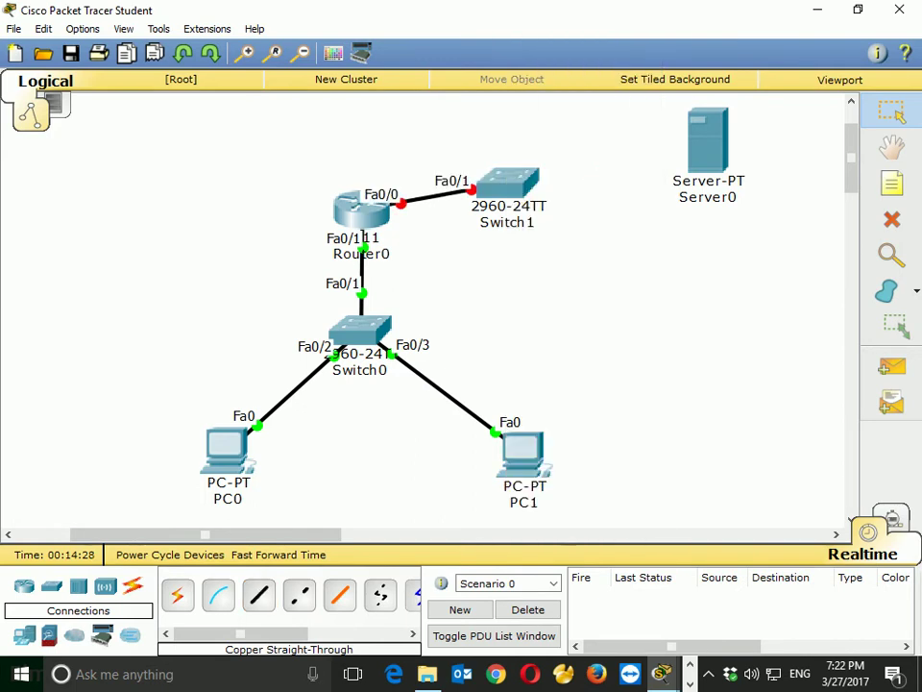
Step: Connect Switch1's FastEthernet0/2 to Server0's FastEthernet0 with a copper straight-through cable, and shift both devices slightly right
click(258, 596)
click(524, 189)
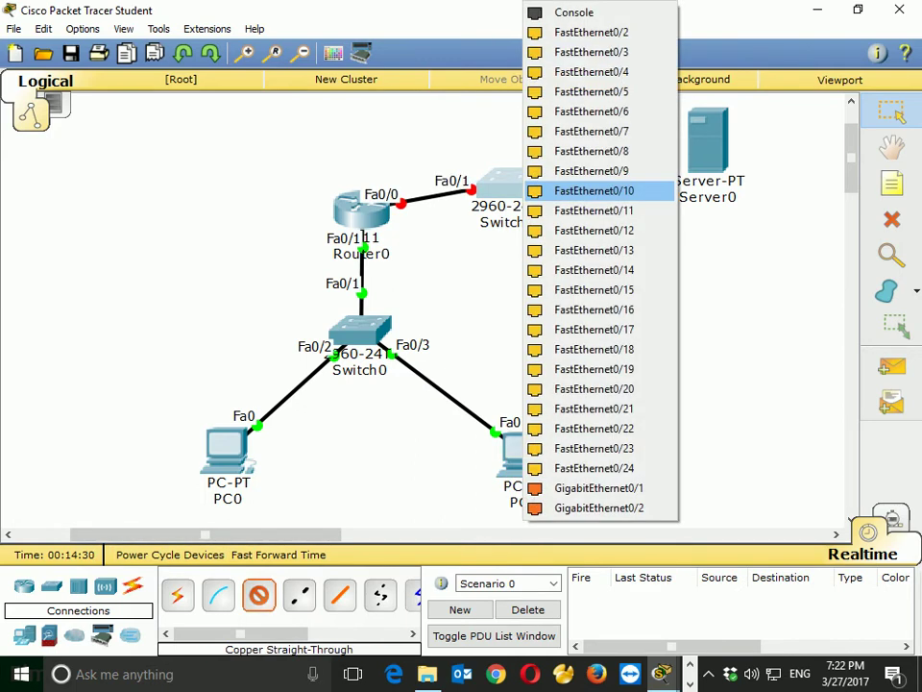
click(591, 32)
click(711, 149)
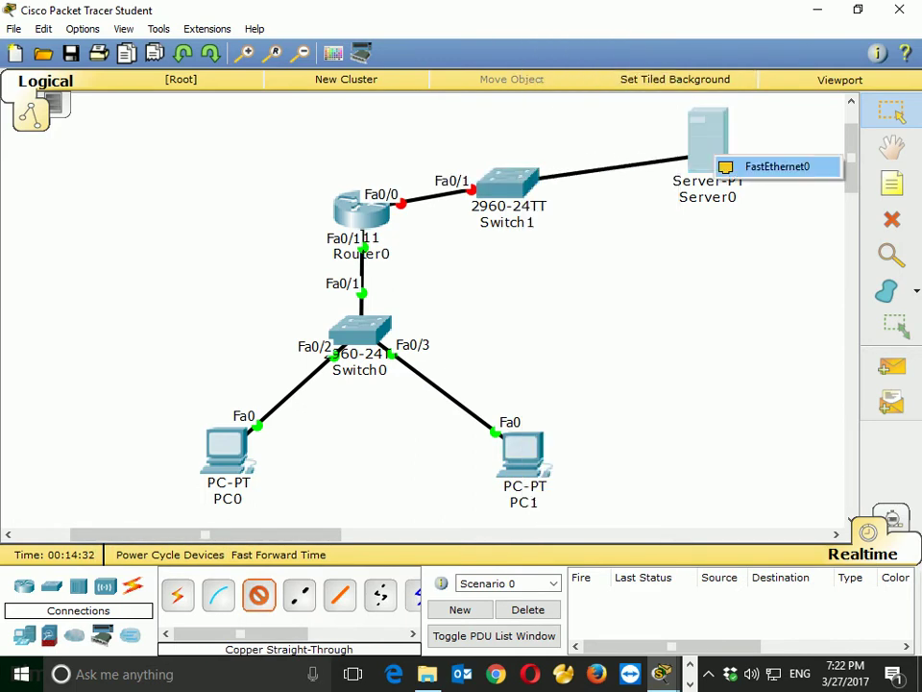
click(764, 164)
drag(709, 144, 720, 149)
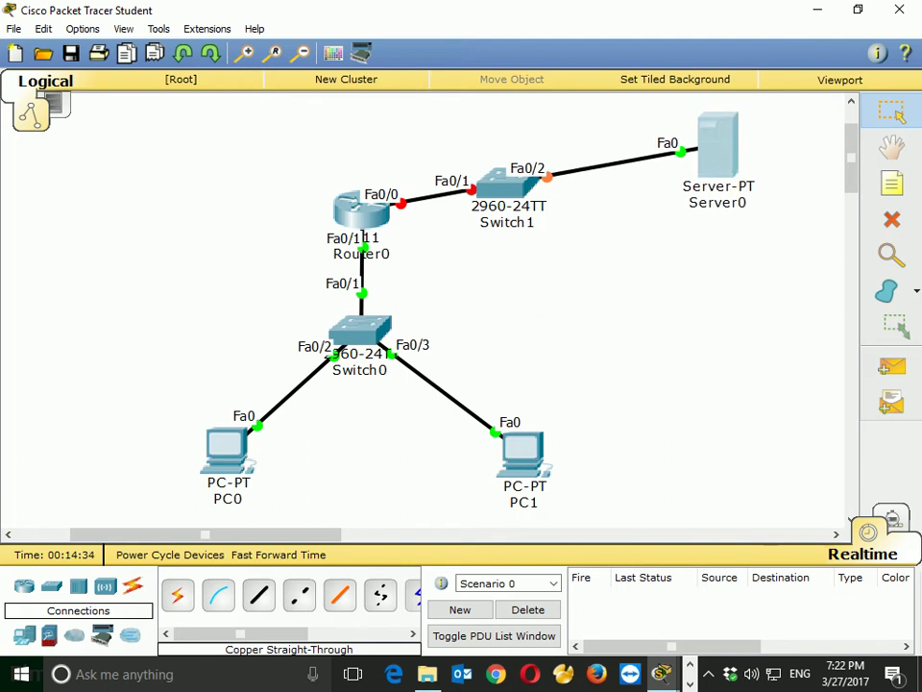
drag(508, 186, 519, 186)
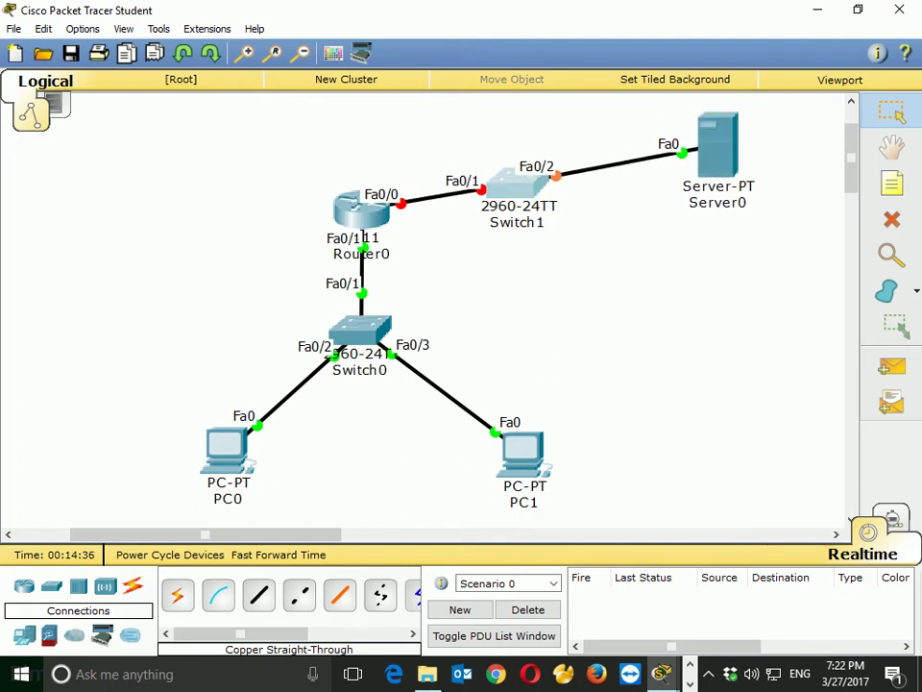
Step: Add the note "192.168.1.0/24" to the workspace and position it just above and left of Switch0
click(892, 184)
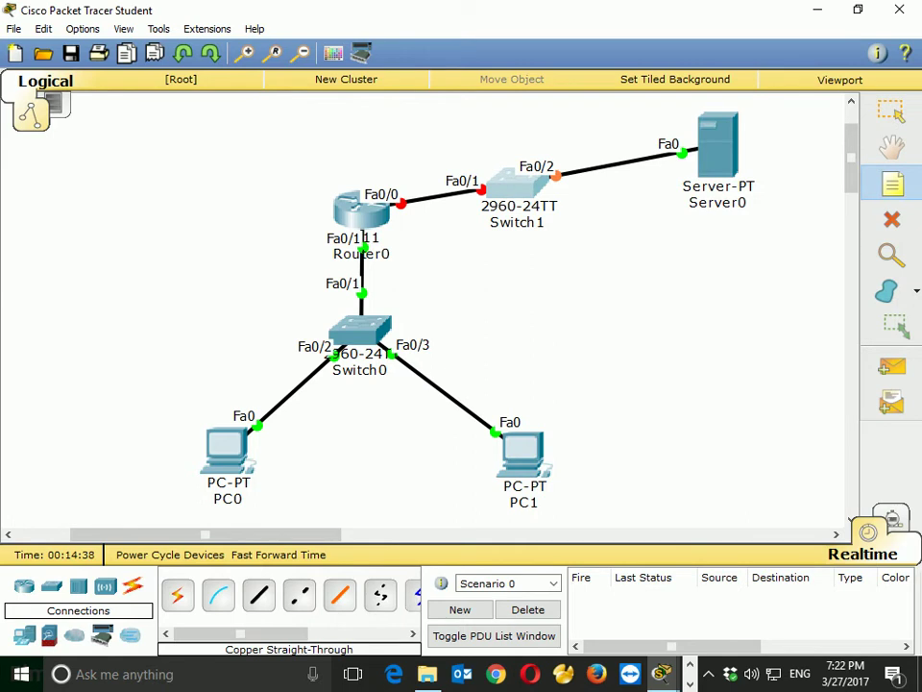
click(224, 430)
click(165, 350)
text(1)
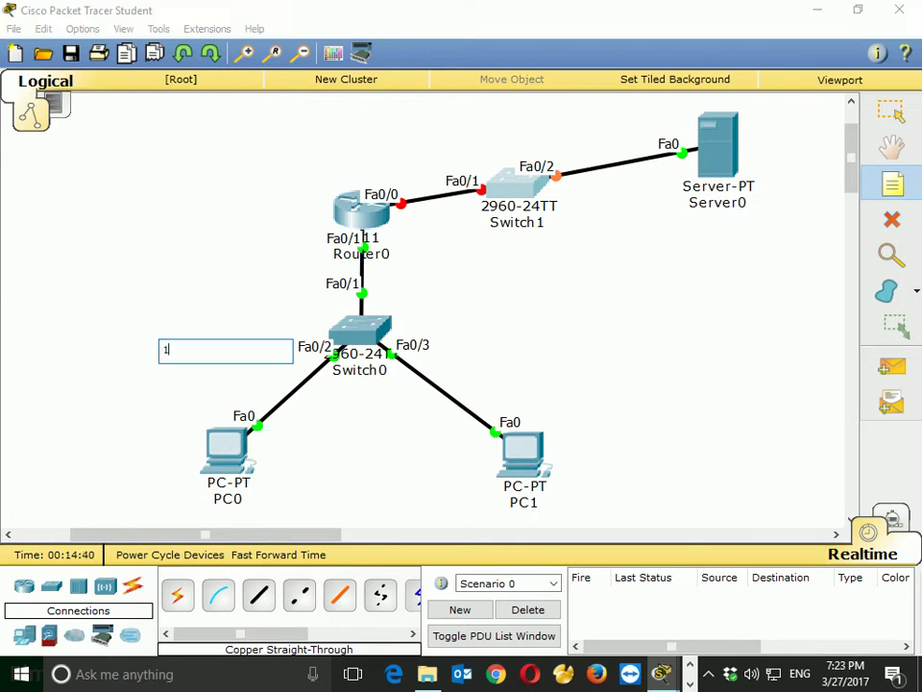
text(92.168.1.0/24)
click(892, 111)
drag(216, 350, 264, 313)
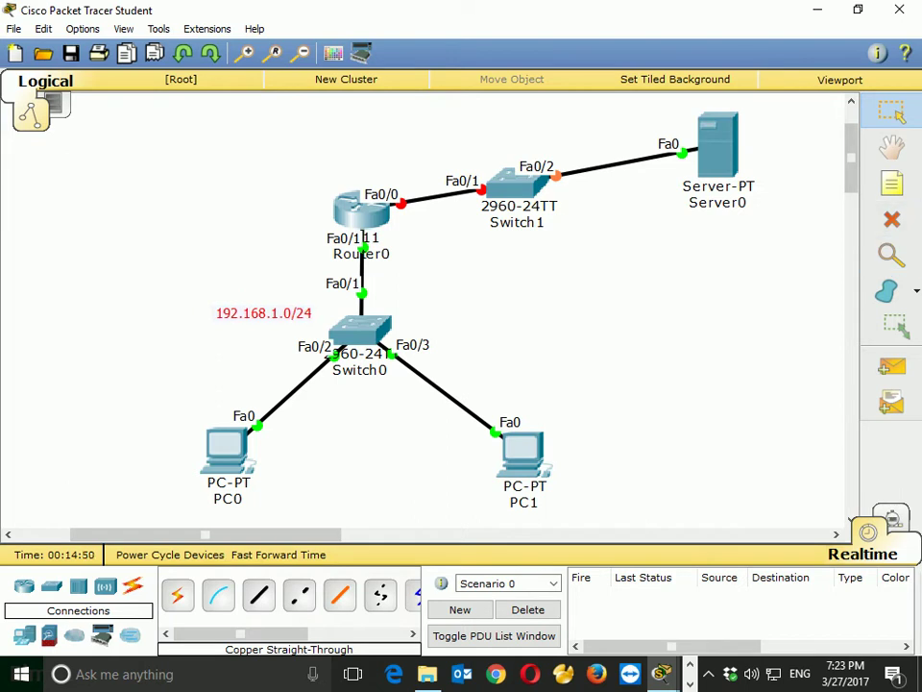
drag(136, 295, 587, 506)
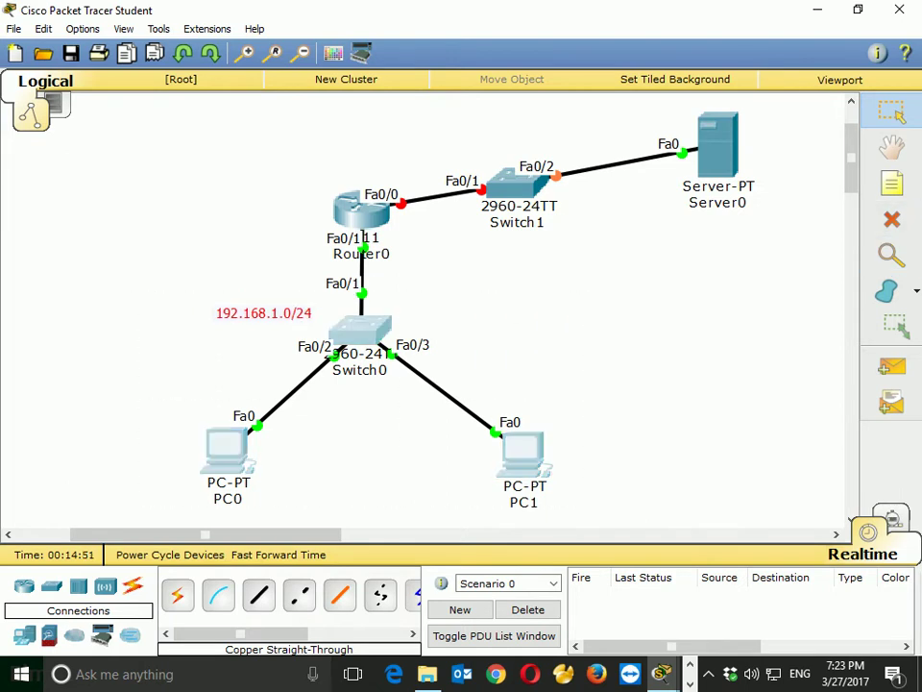
drag(415, 141, 745, 257)
drag(426, 127, 759, 257)
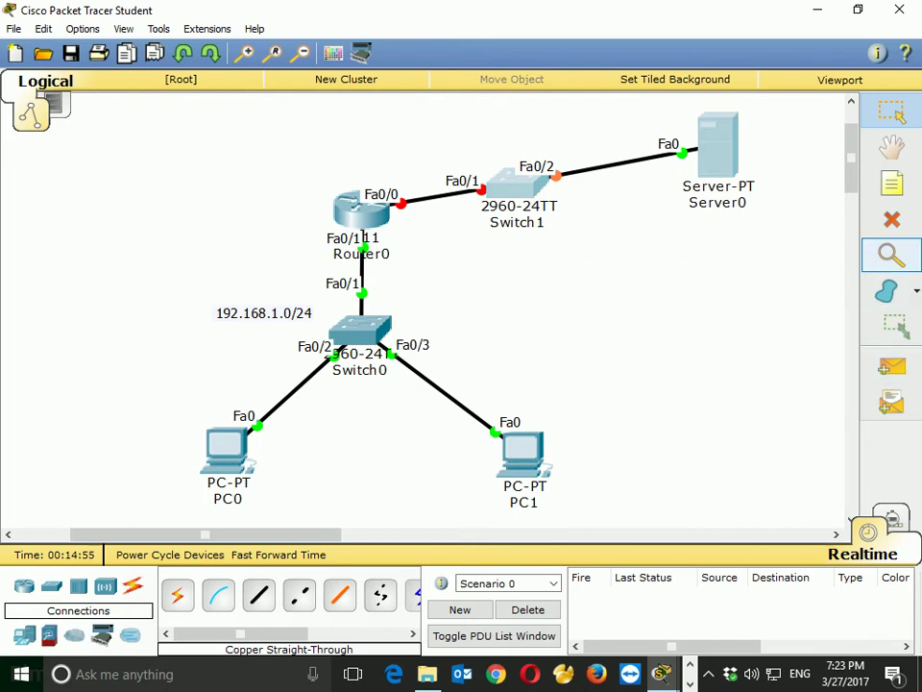
Step: Add the note "172.16.1.0/24" to the workspace and position it just above Switch1
click(893, 183)
click(586, 137)
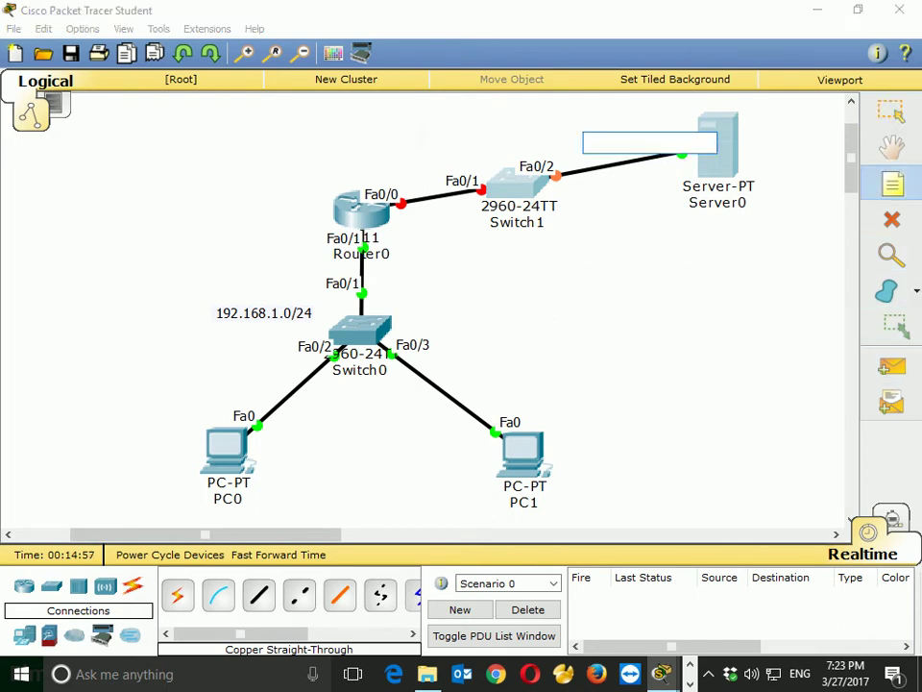
text(172.16.)
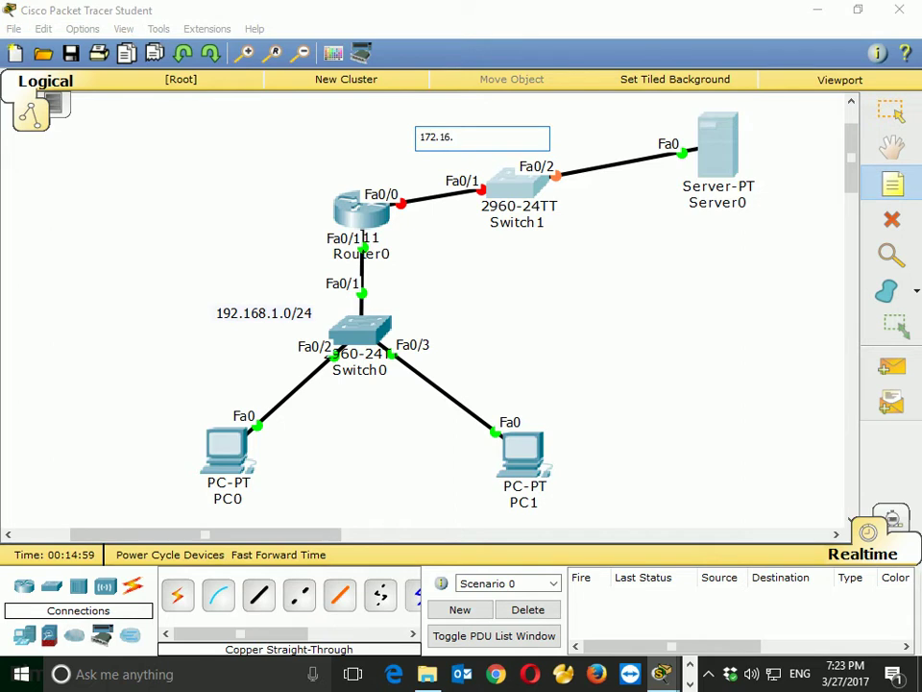
text(1.0/24)
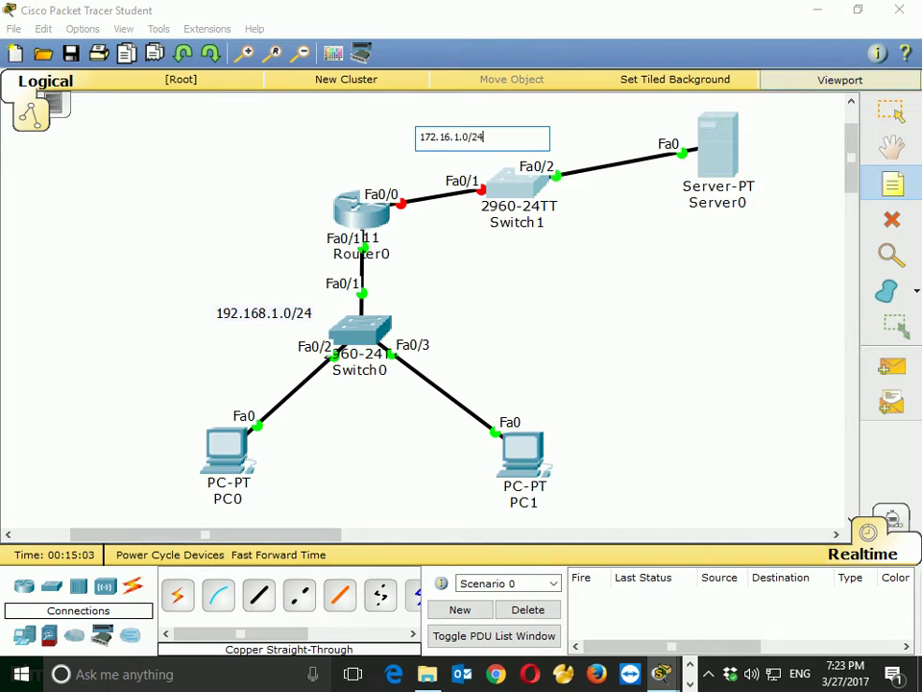
key(Escape)
drag(508, 136, 533, 131)
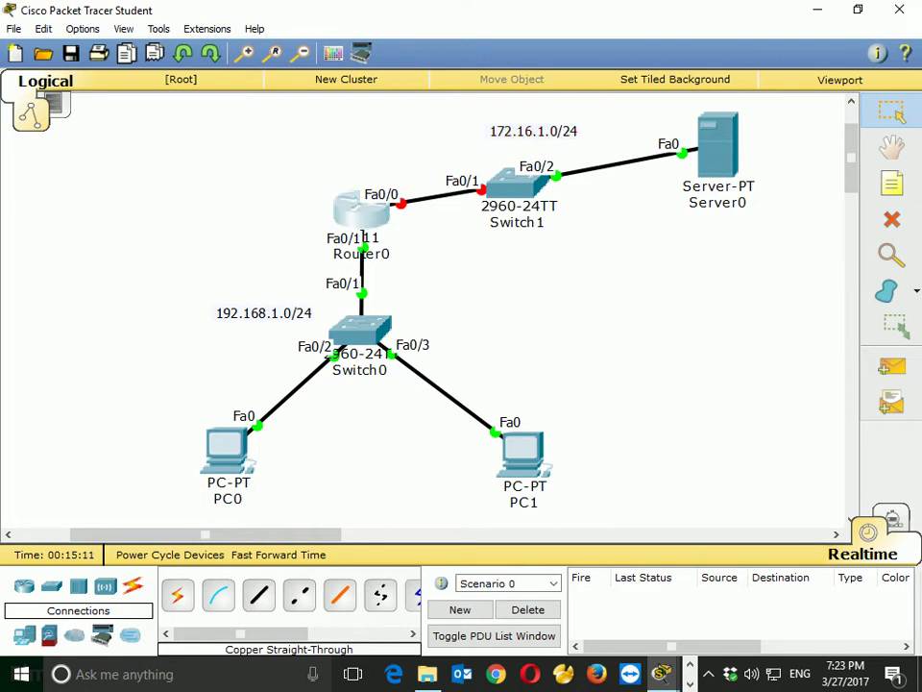
Step: In Router0's CLI, assign IP address 172.16.1.1 with mask 255.255.255.0 to interface FastEthernet 0/0
click(361, 206)
drag(634, 75, 793, 80)
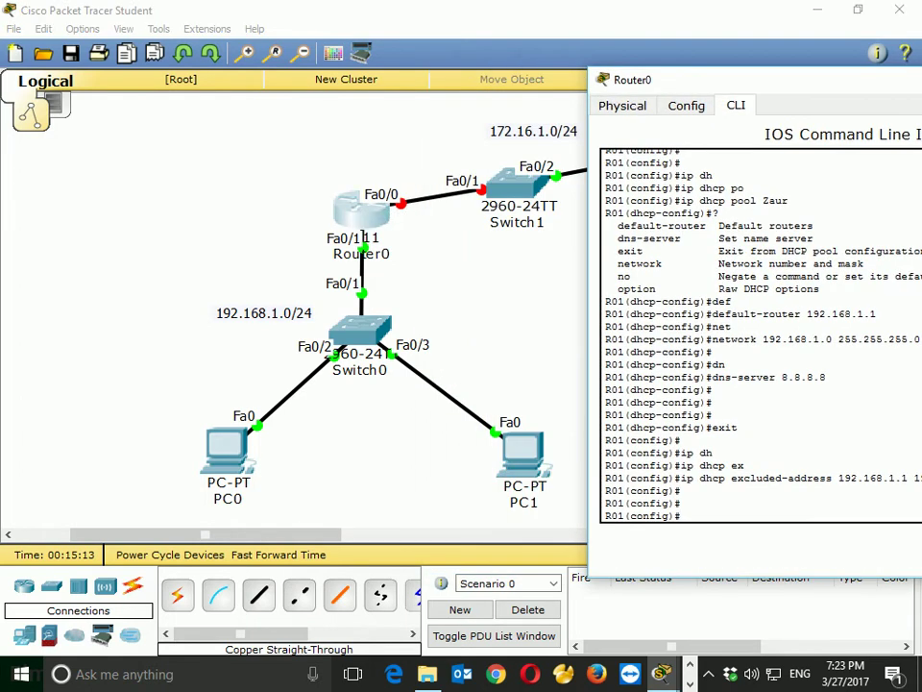
text(int fas)
key(Tab)
text(0/0)
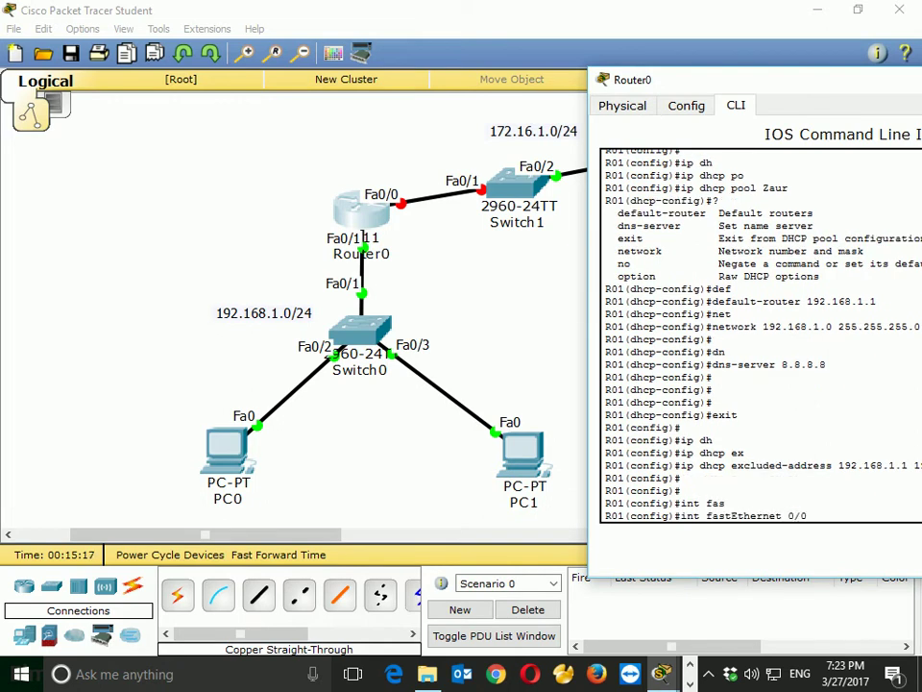
key(Return)
text(ip add)
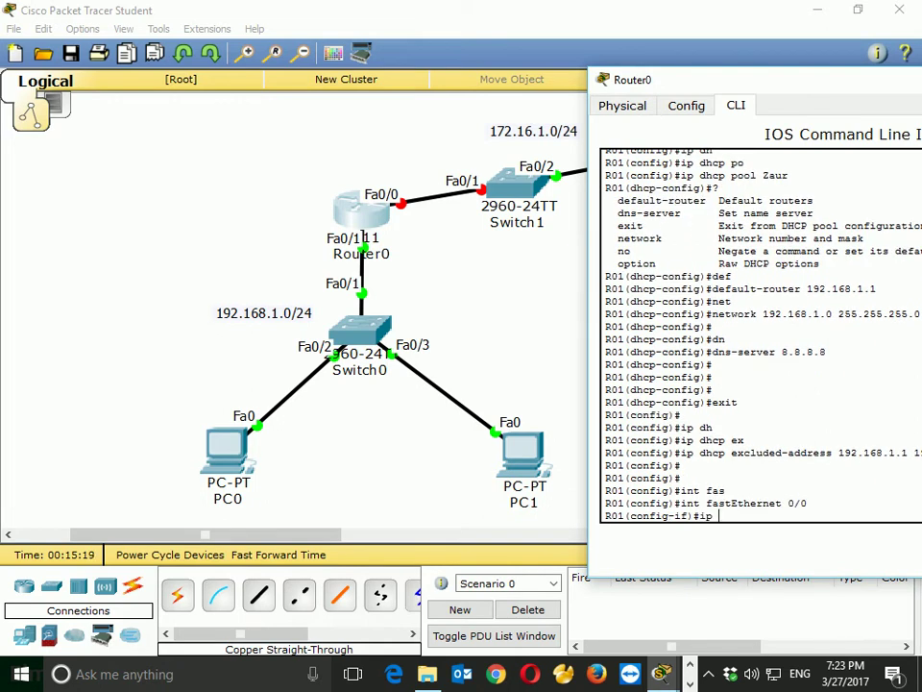
key(Tab)
text(172.16.1.1)
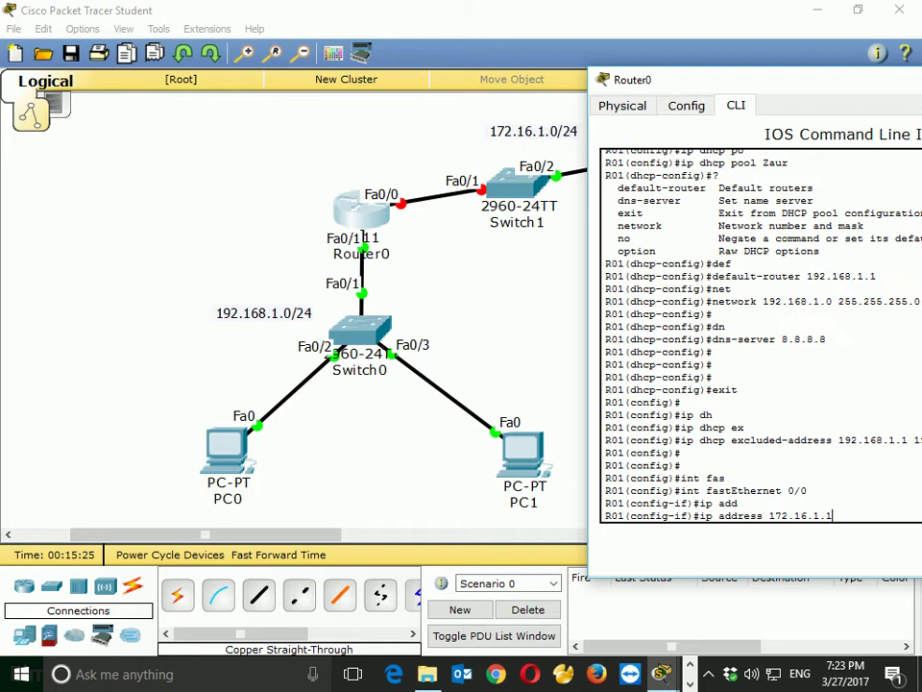
text(255.255.255.0)
key(Return)
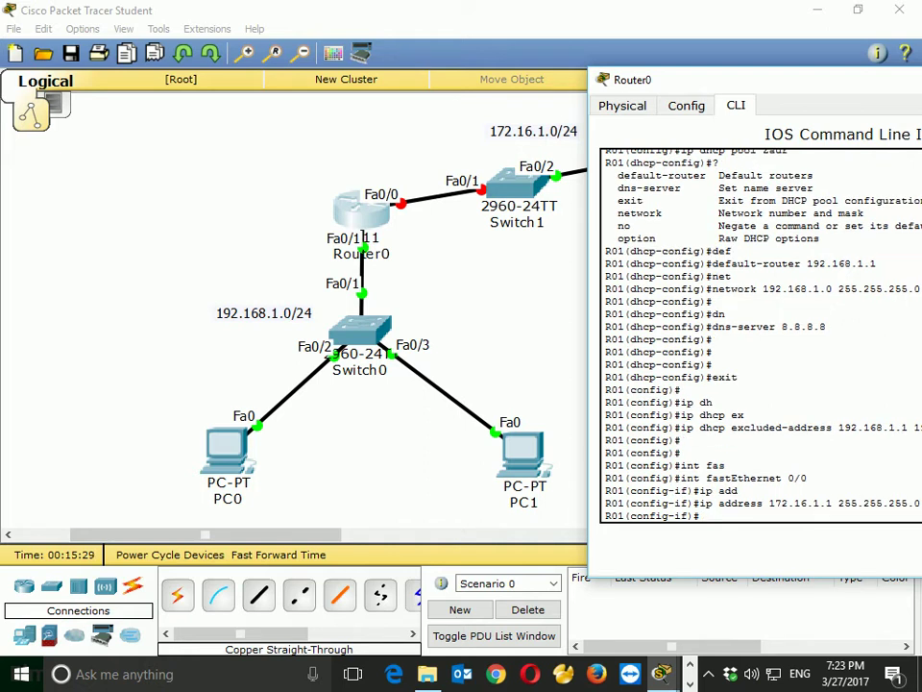
Step: Enable Router0's FastEthernet 0/0 interface with no shutdown and return to the workspace
drag(672, 80, 582, 69)
text(no sh)
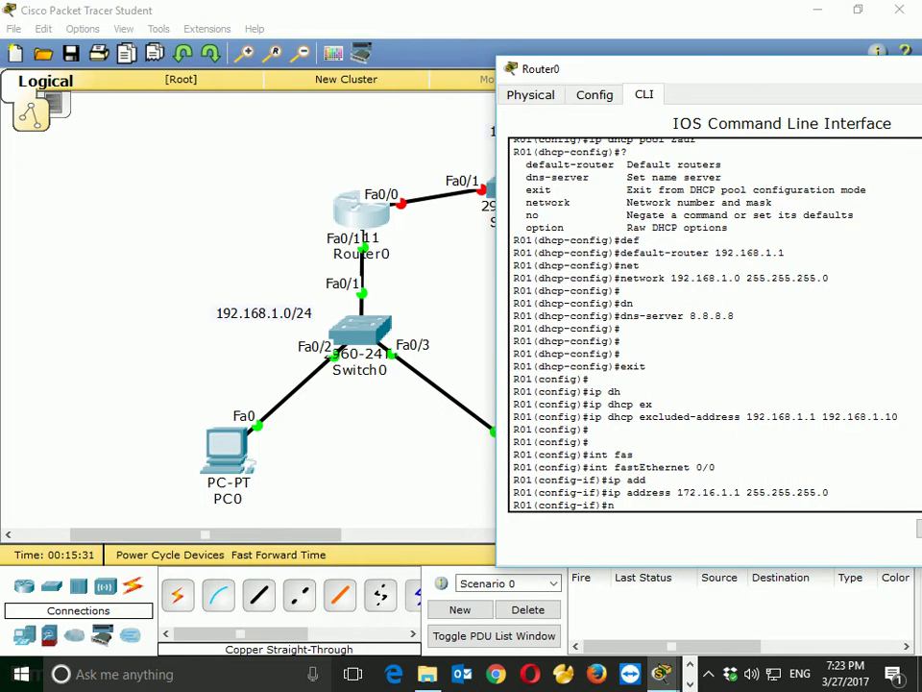
key(Tab)
key(Return)
key(Return)
key(Return)
key(Return)
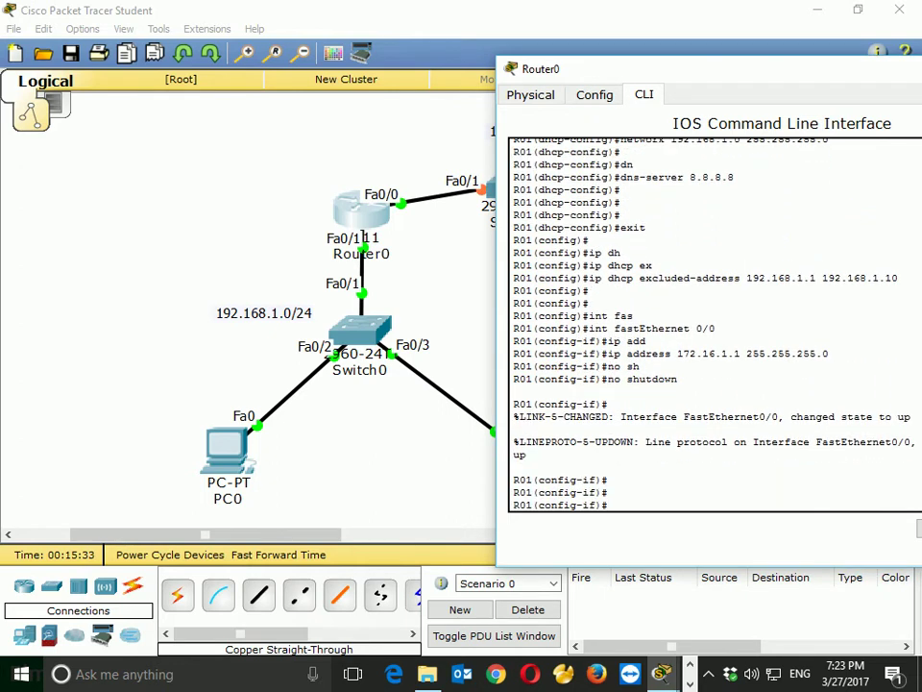
click(437, 279)
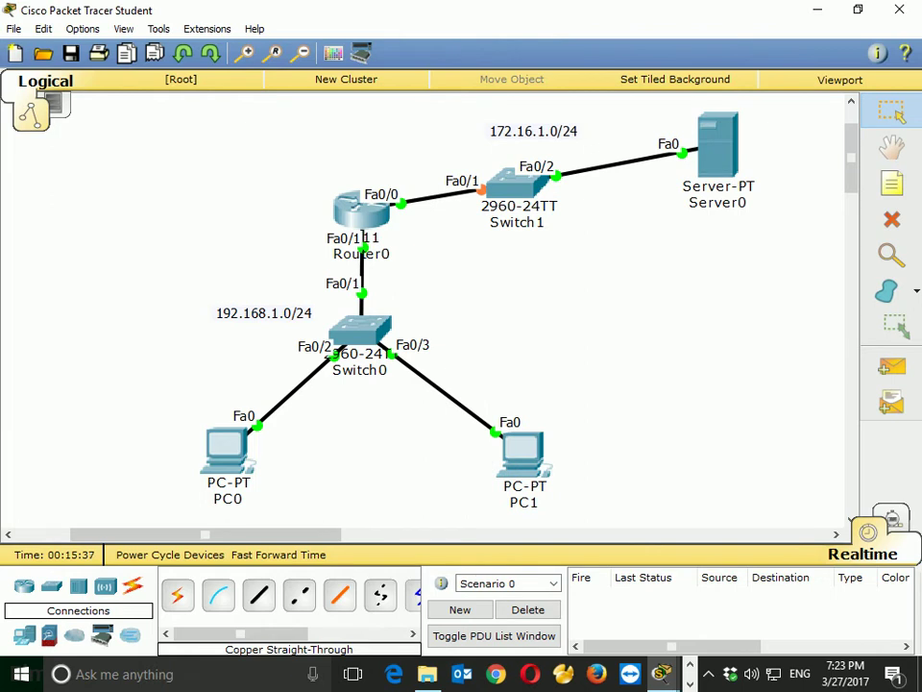
Step: Give Server0 the static IP address 172.16.1.10 with subnet mask 255.255.255.0 in its IP Configuration
click(719, 147)
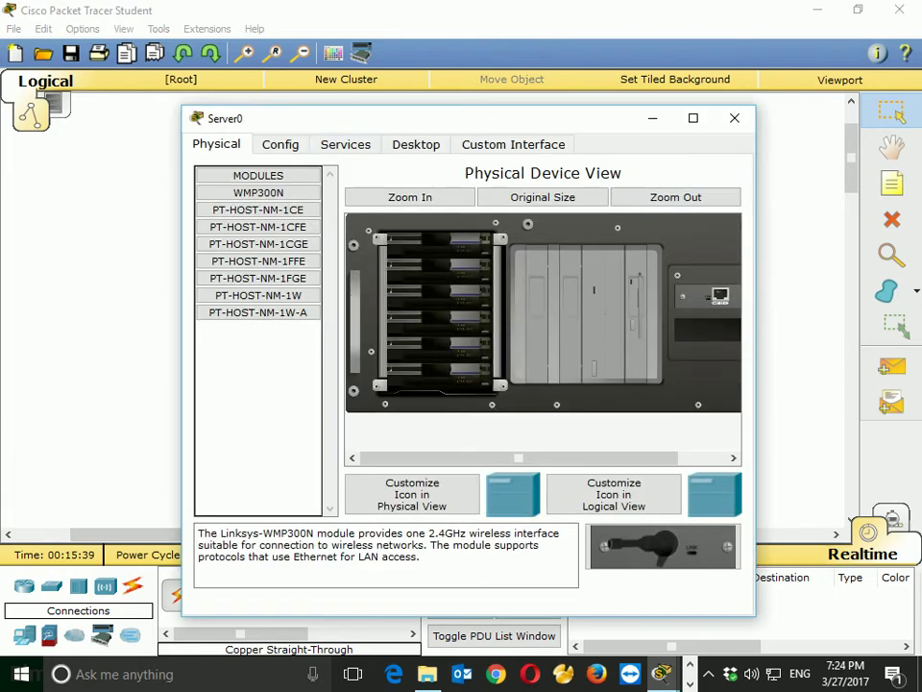
click(417, 144)
click(249, 212)
click(461, 288)
text(172.16.1.10)
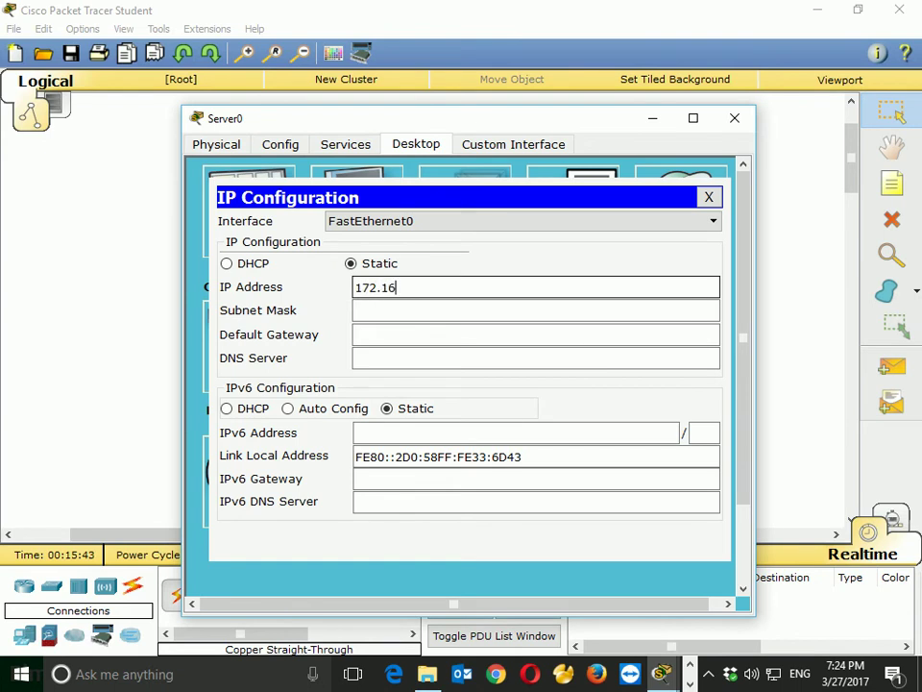
key(Tab)
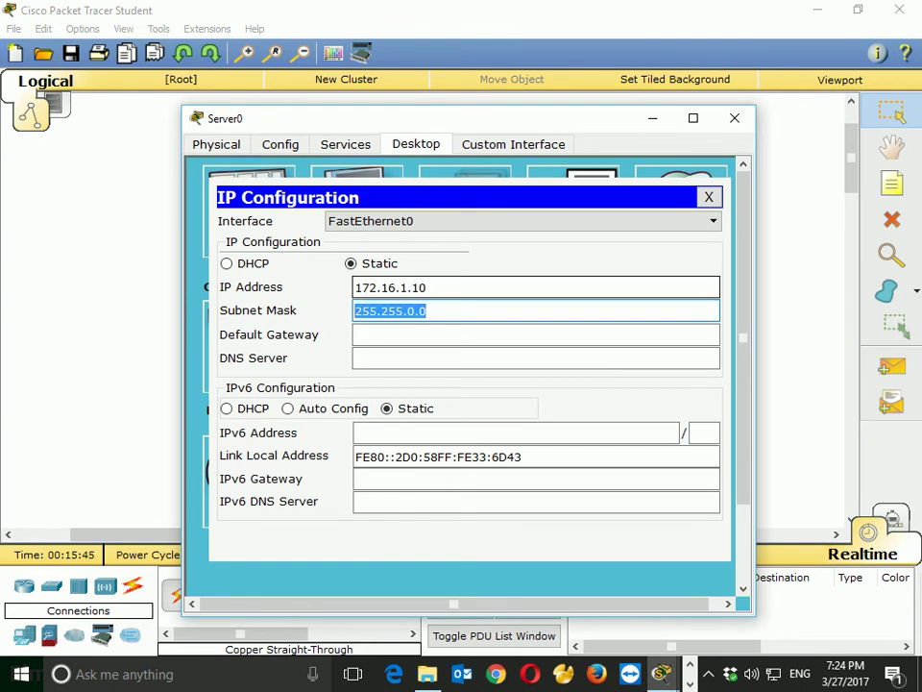
text(255.255.255.0)
Step: Clear Server0's IP address and subnet mask, and re-enter them as 172.16.1.10 and 255.255.255.0
key(ctrl+a)
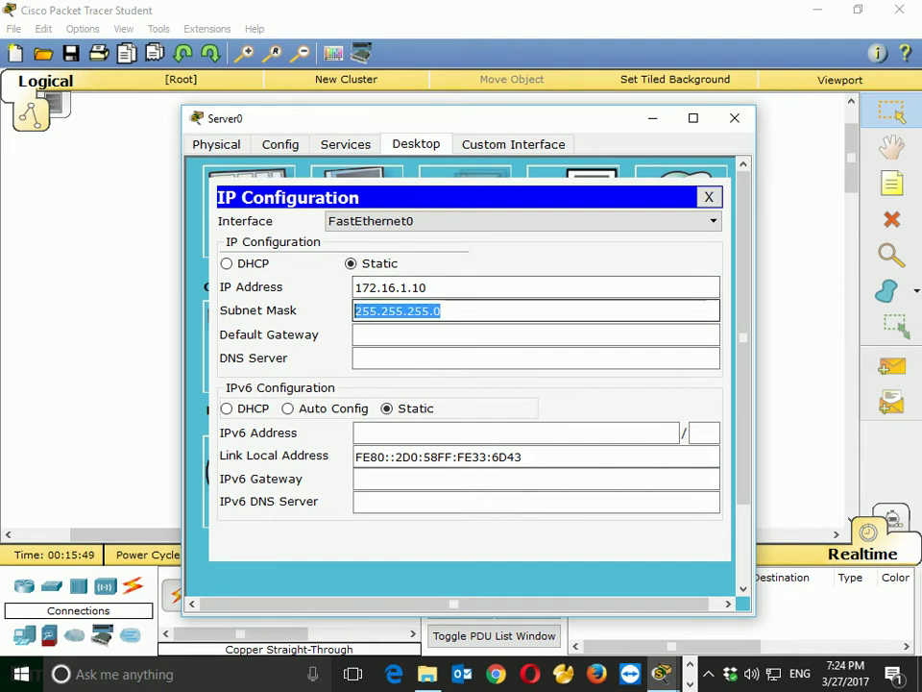
key(BackSpace)
key(shift+Tab)
key(BackSpace)
text(172.16.1.10)
key(Tab)
click(402, 310)
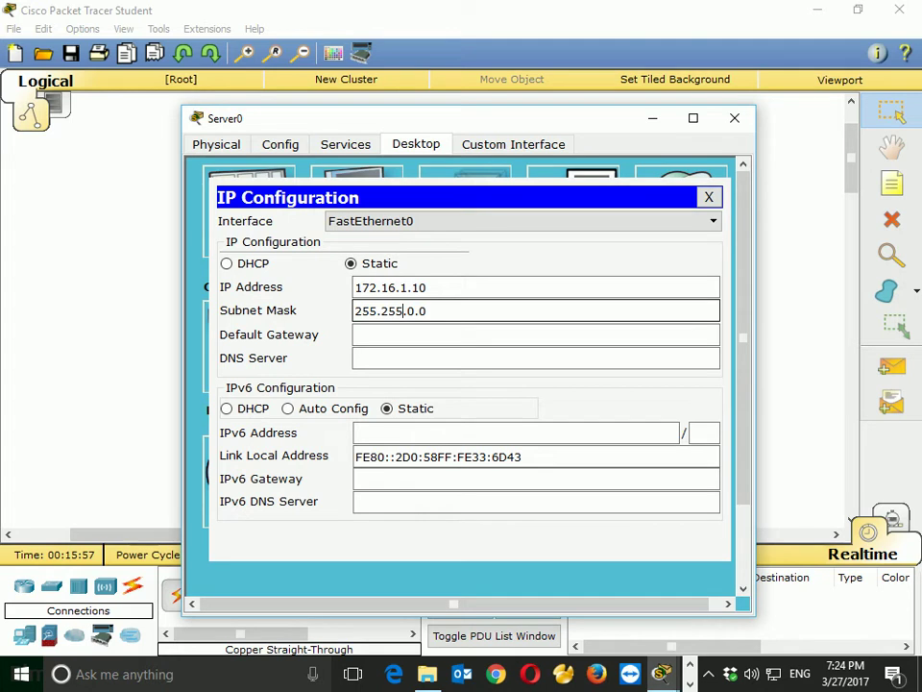
drag(415, 310, 407, 311)
text(255.)
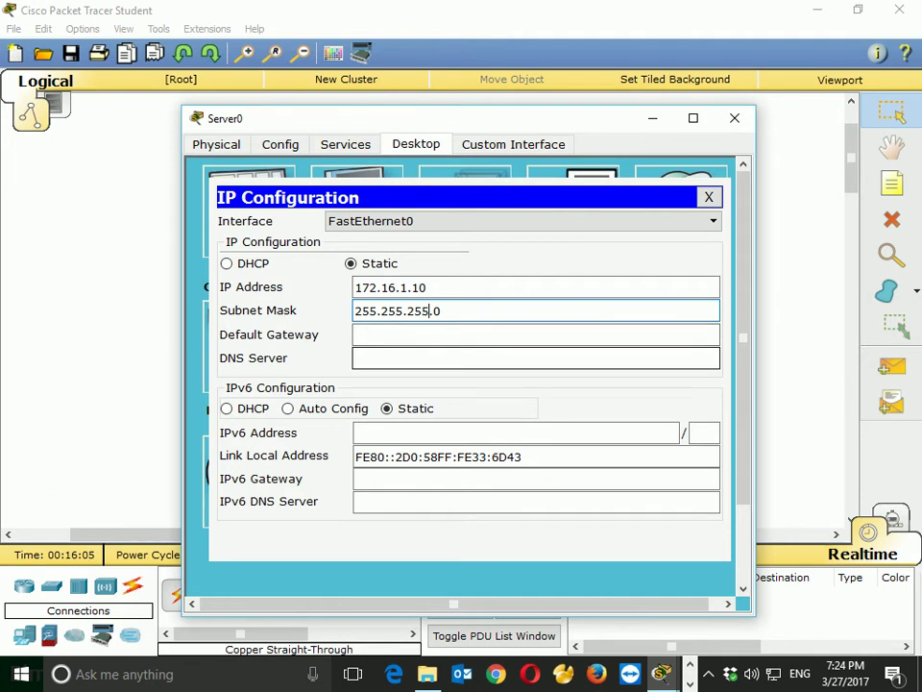
click(689, 683)
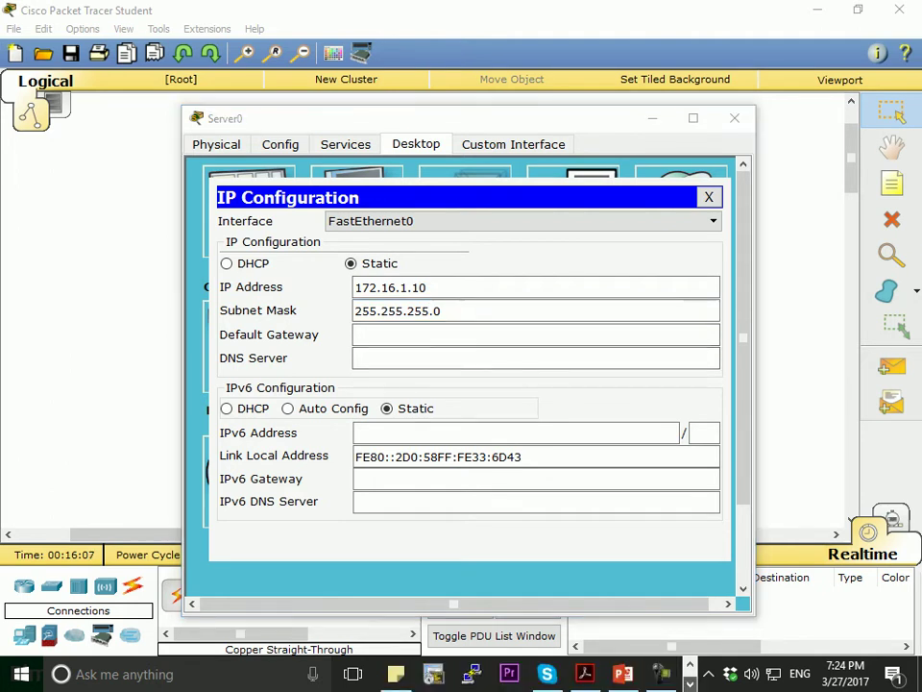
click(661, 674)
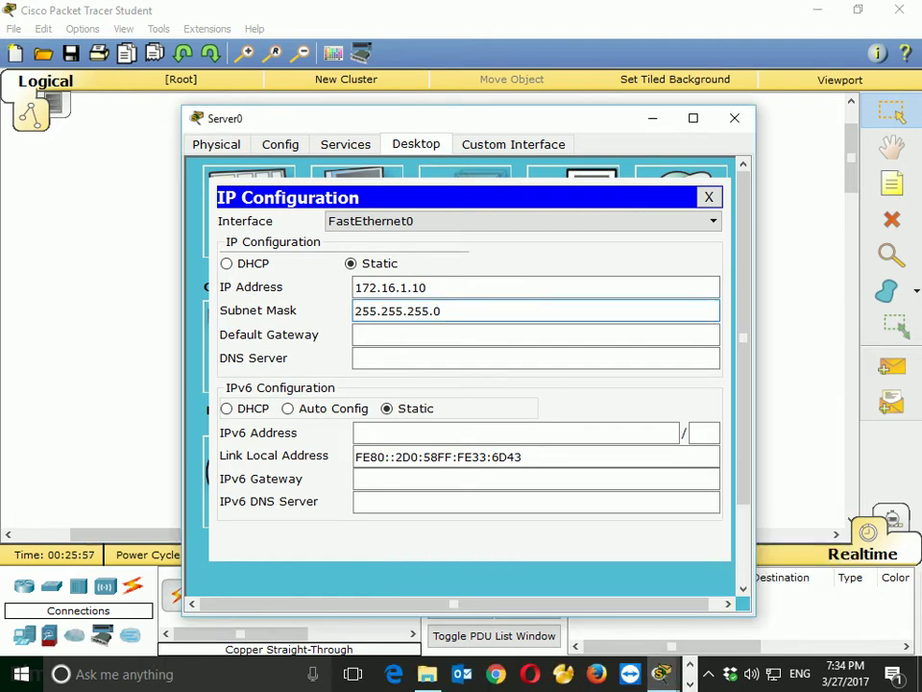
Step: Set Server0's default gateway to 172.16.1.1 and close its configuration
drag(366, 118, 481, 103)
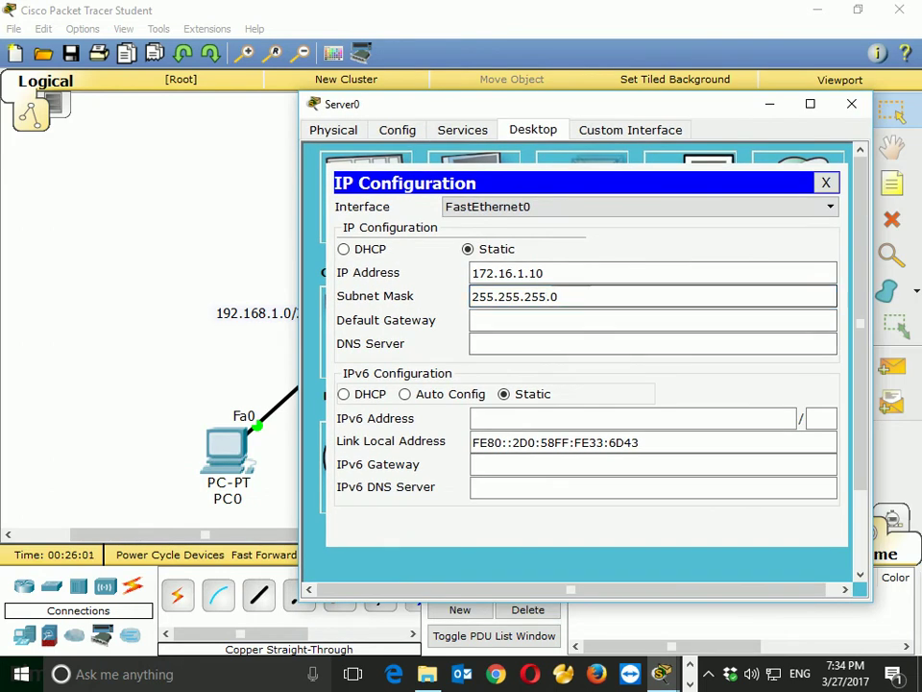
click(548, 320)
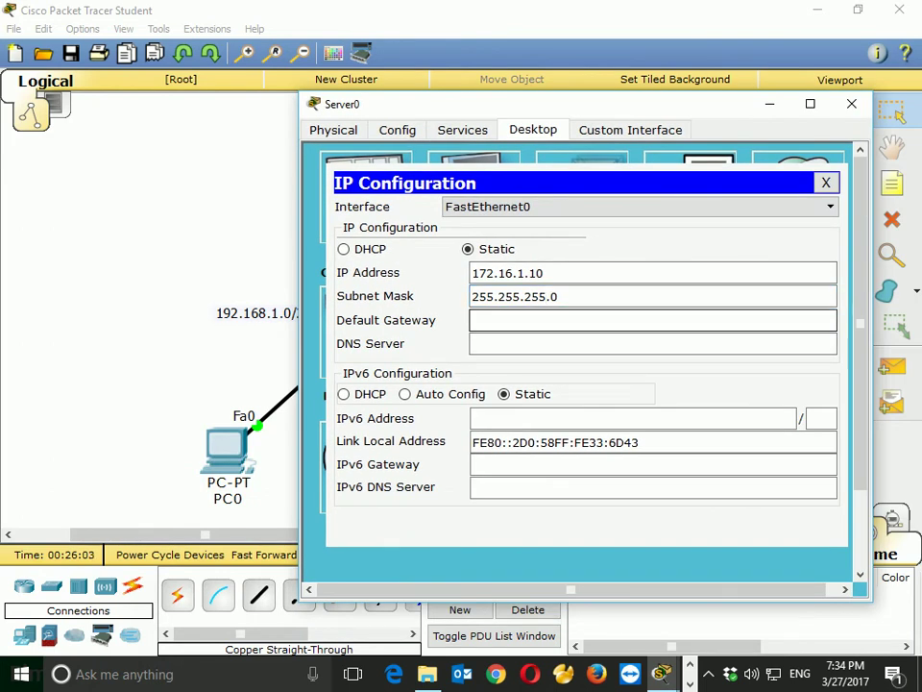
text(172.16.1.1)
click(825, 182)
click(851, 104)
drag(176, 282, 313, 339)
drag(469, 128, 588, 162)
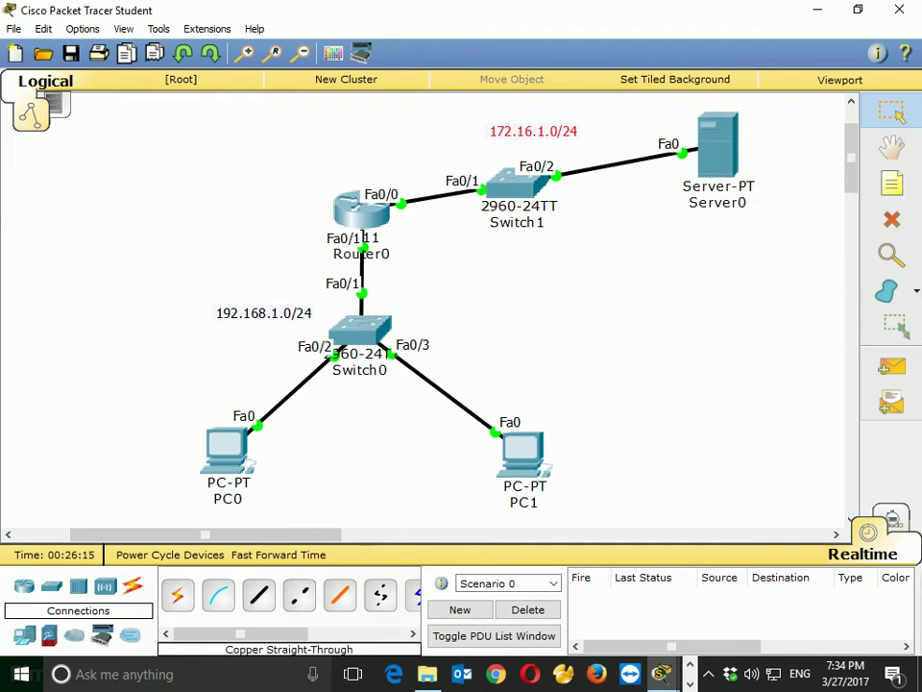
Step: Ping the gateway 172.16.1.1 from Server0's Command Prompt and close the server window
click(718, 144)
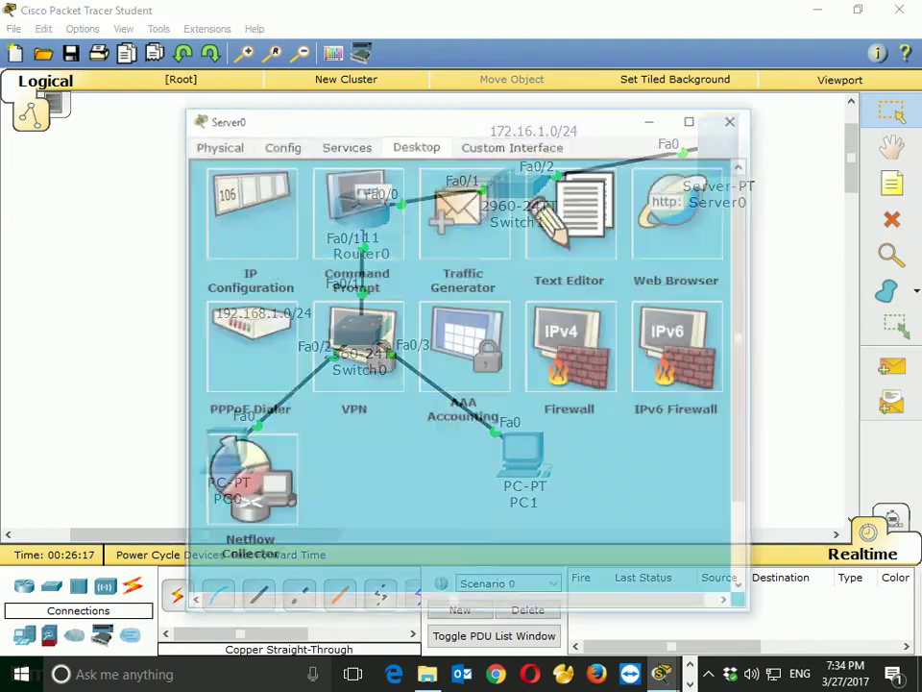
click(357, 216)
text(ping 172.16.1.1)
key(Return)
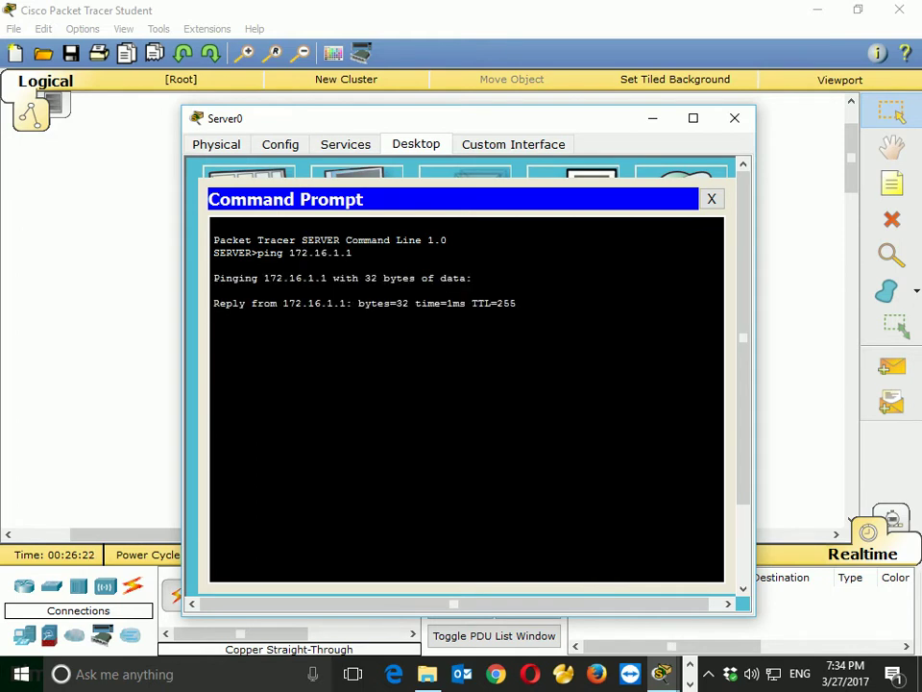
click(735, 118)
Step: Add a "1.1" note above Router0's Fa0/0 label and another "1.1" note below Router0 beside its link to Switch0
click(893, 183)
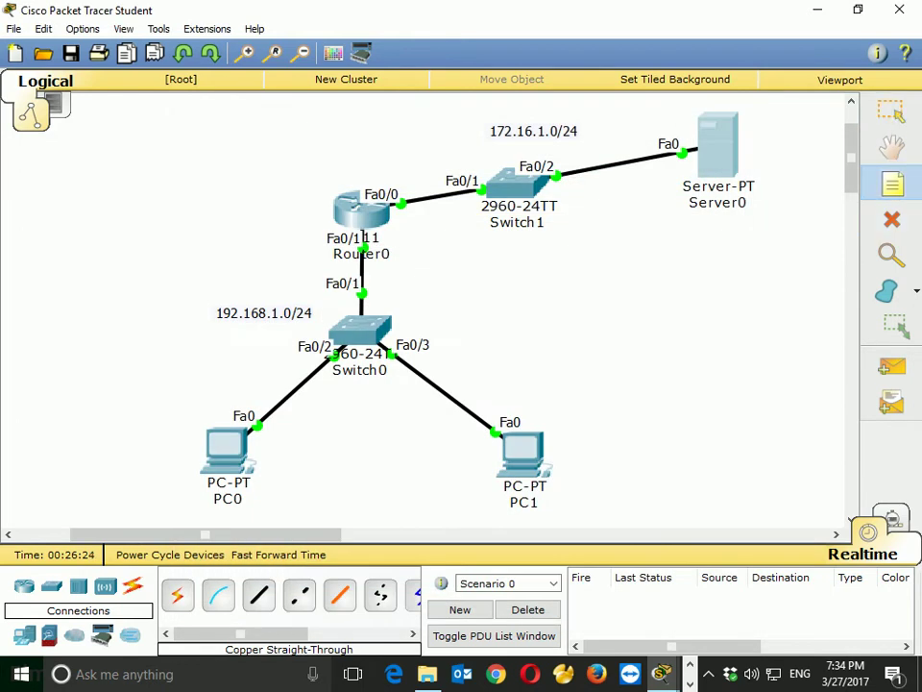
click(517, 197)
click(369, 173)
text(1)
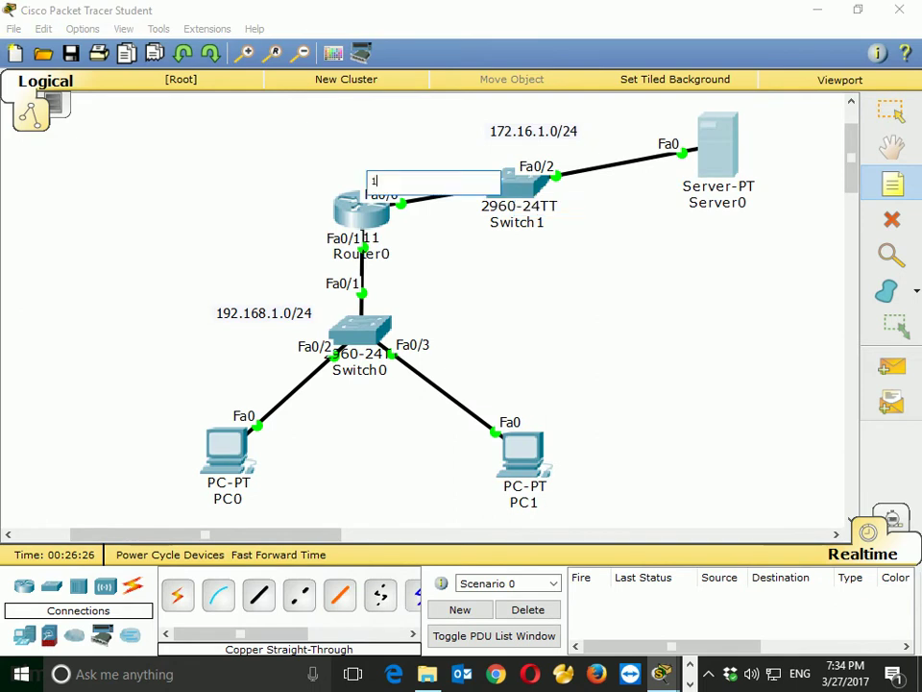
text(.1)
click(428, 319)
click(306, 261)
text(1.1)
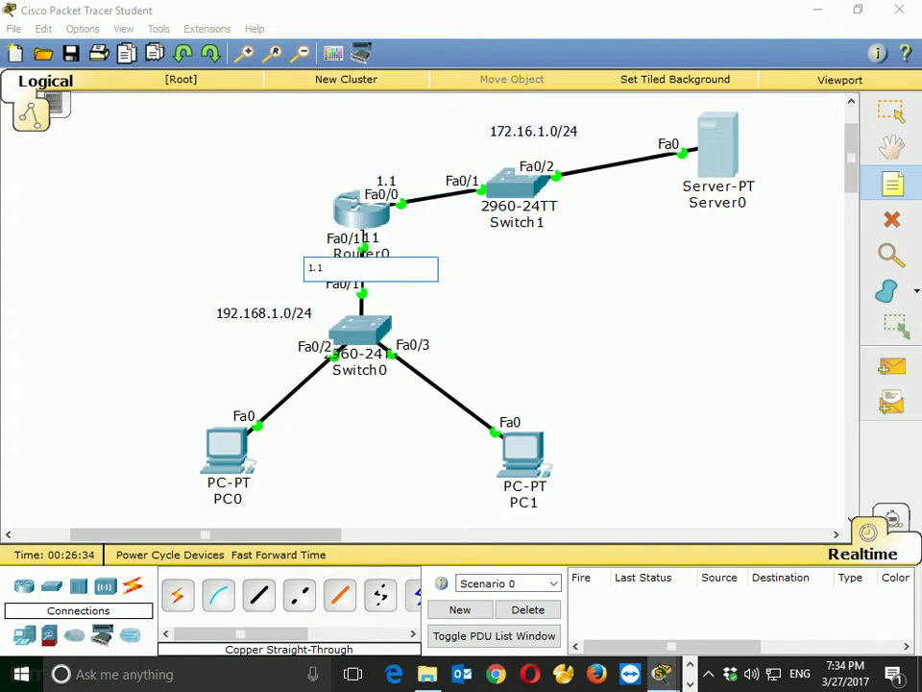
key(Return)
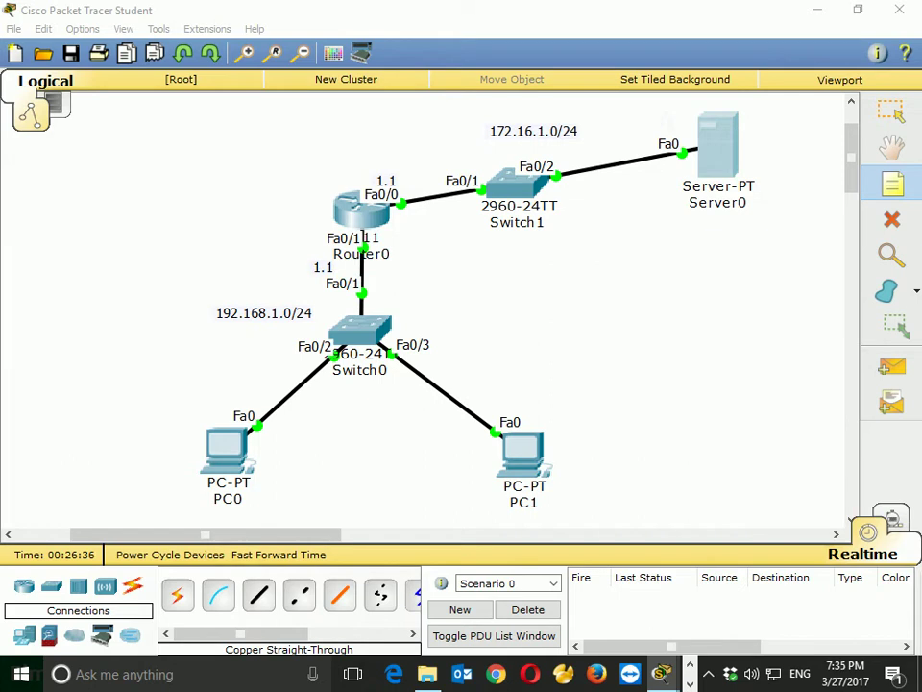
Step: Add the note "1.10" next to Server0, just above its Fa0 port label
click(642, 122)
text(1.10)
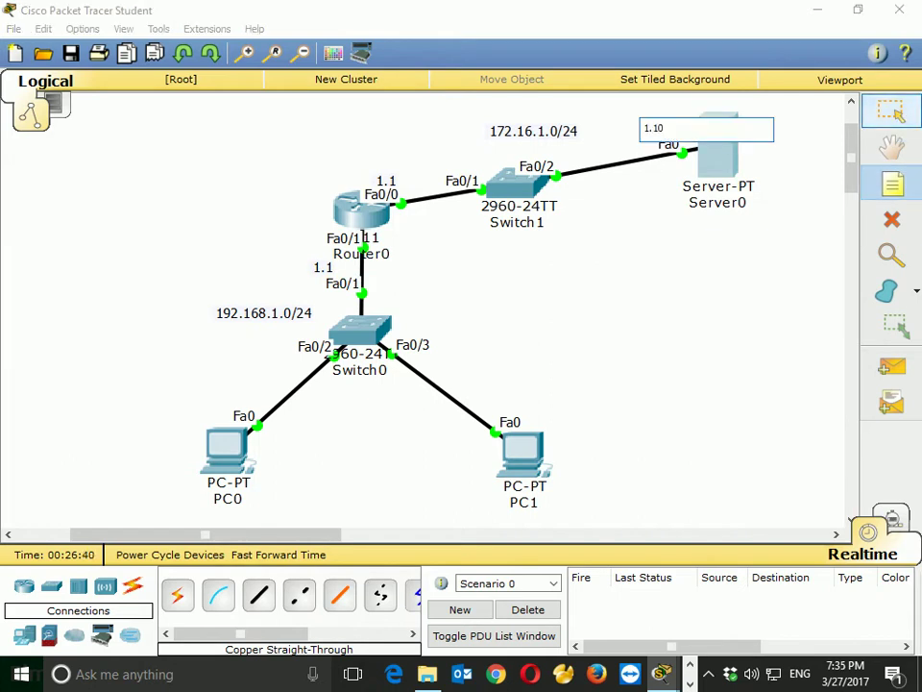
click(891, 113)
drag(661, 128, 672, 122)
Step: Reposition the two "1.1" notes, one just above Router0's Fa0/0 label and the other beside its Fa0/1 label
drag(385, 180, 394, 174)
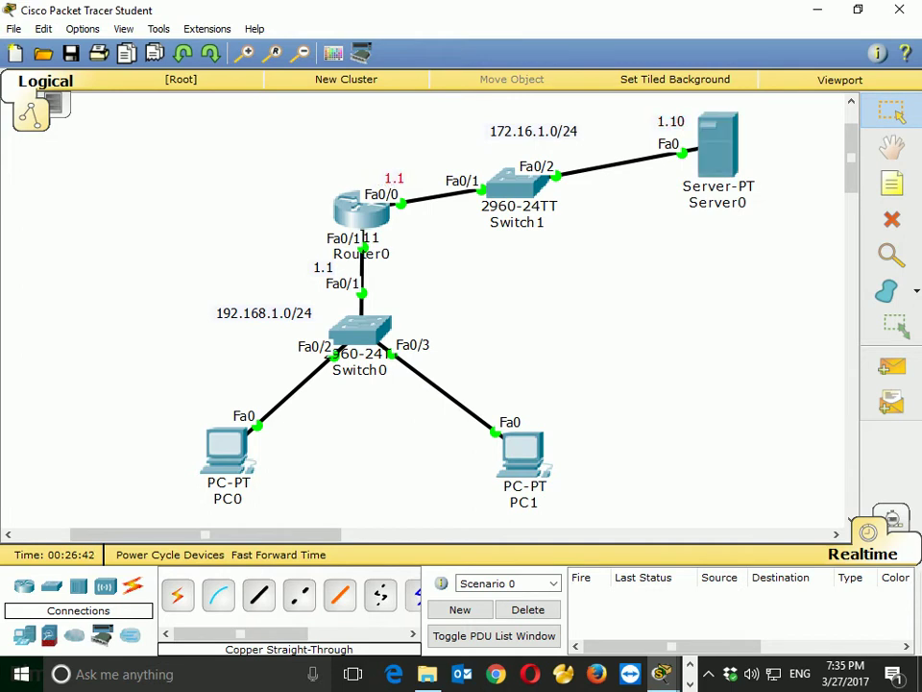
drag(323, 267, 308, 236)
mouse_move(394, 174)
mouse_down()
mouse_move(411, 192)
mouse_move(387, 179)
mouse_up()
click(308, 144)
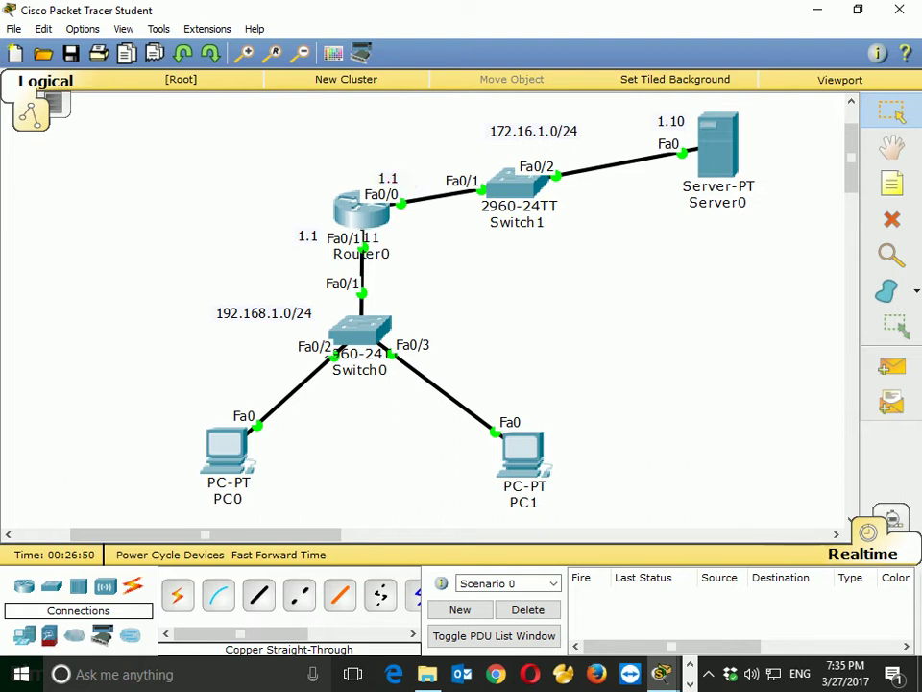
drag(782, 248, 641, 107)
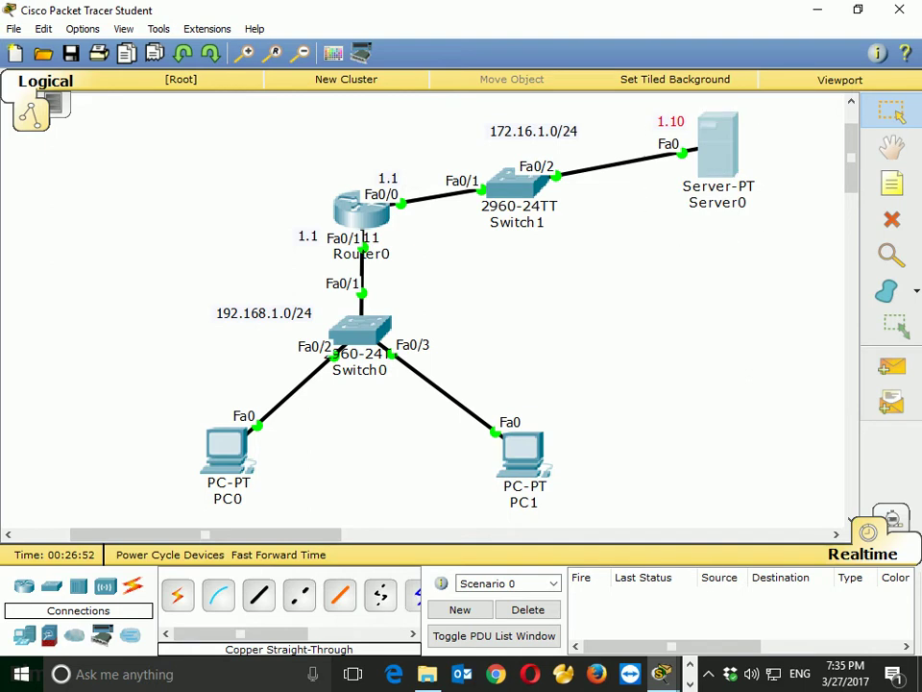
click(480, 534)
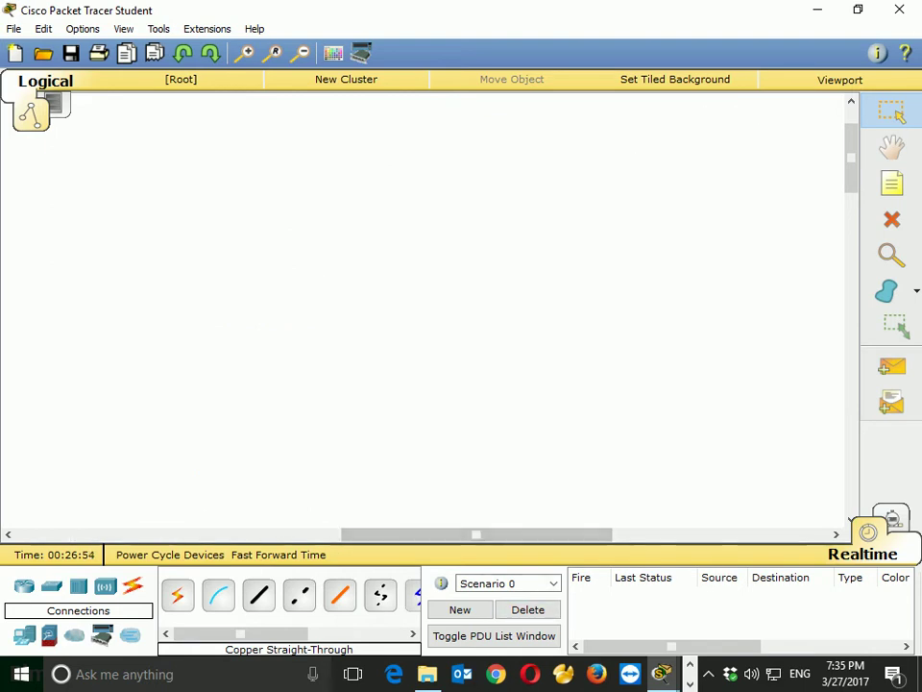
drag(477, 534, 297, 534)
scroll(428, 308, left, 6)
drag(221, 311, 656, 516)
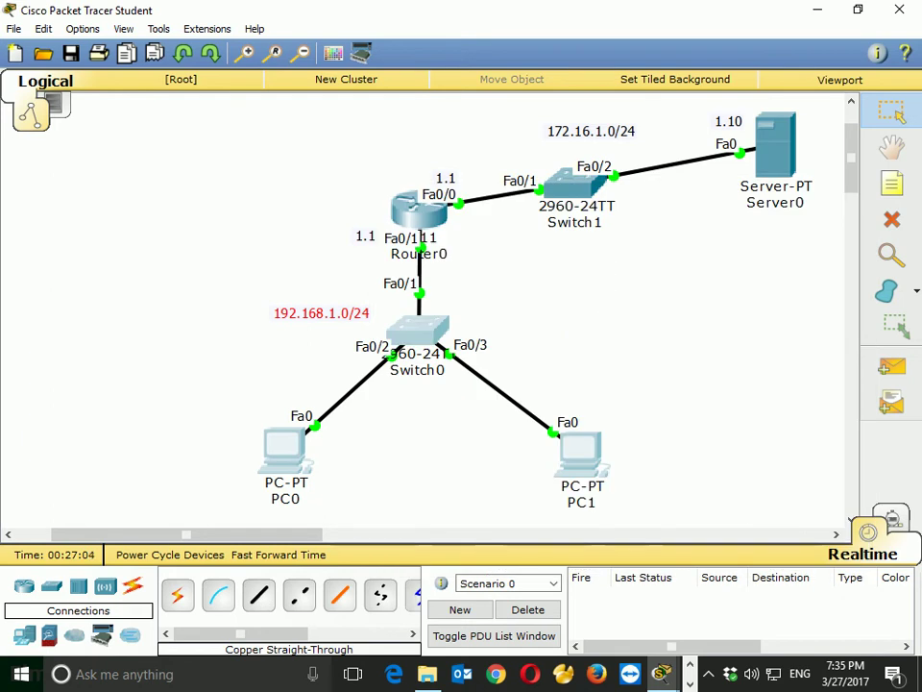
drag(746, 97, 825, 208)
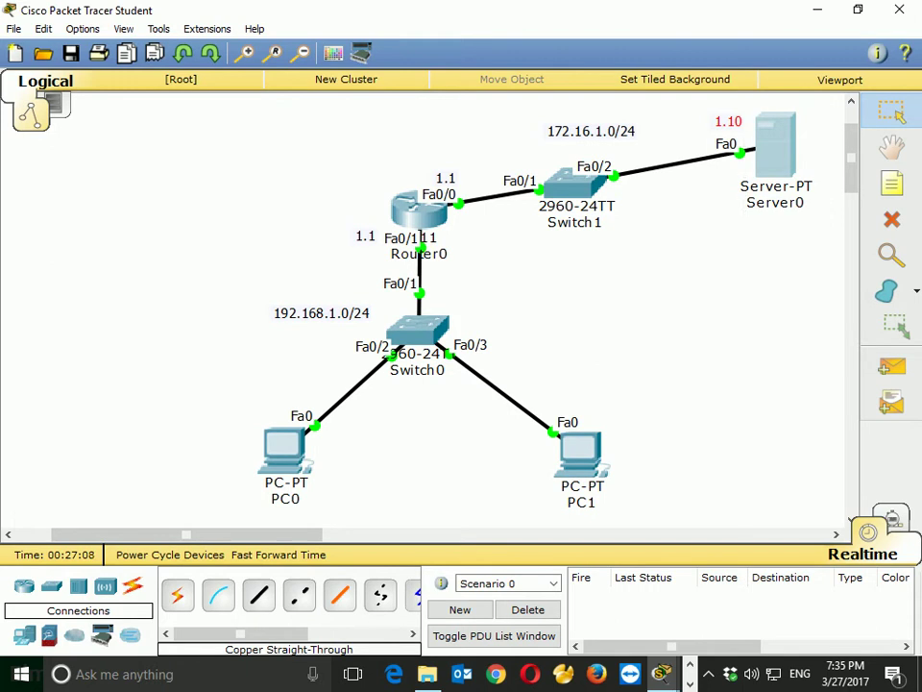
click(825, 207)
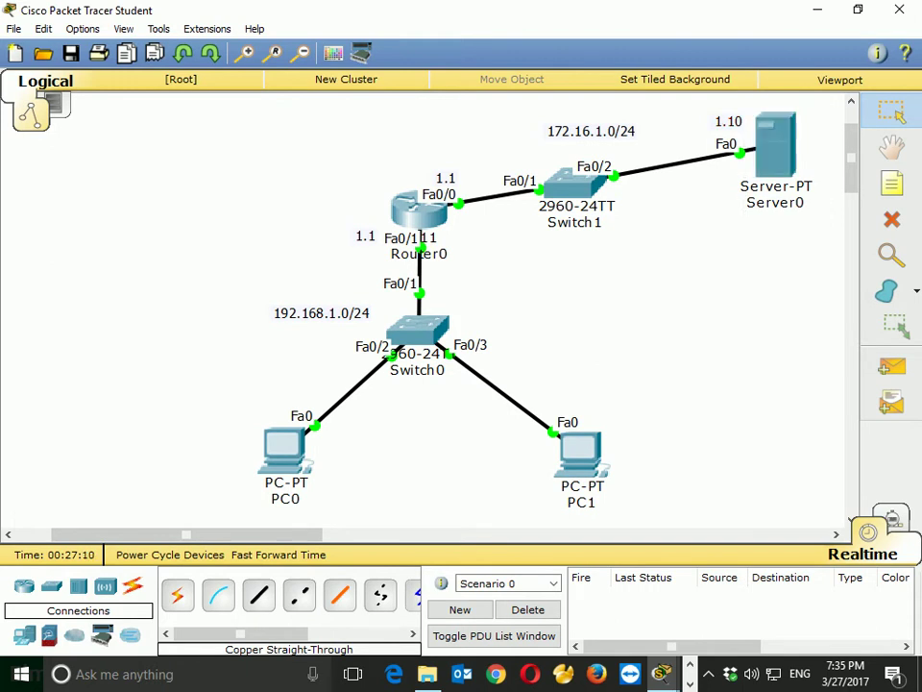
Step: Open Server0's DHCP service settings and switch the service on for FastEthernet0
click(776, 146)
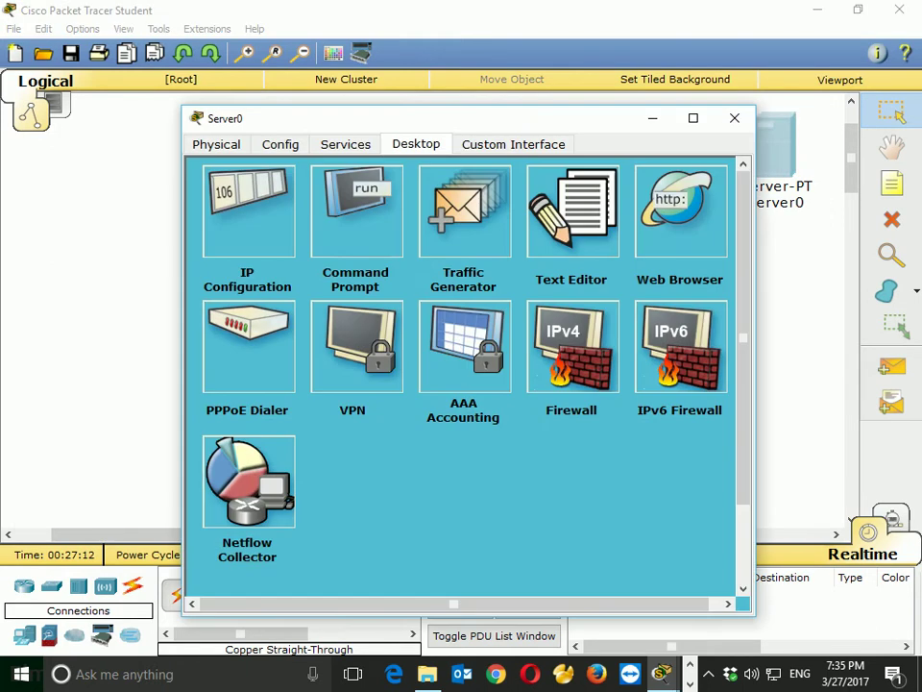
click(346, 144)
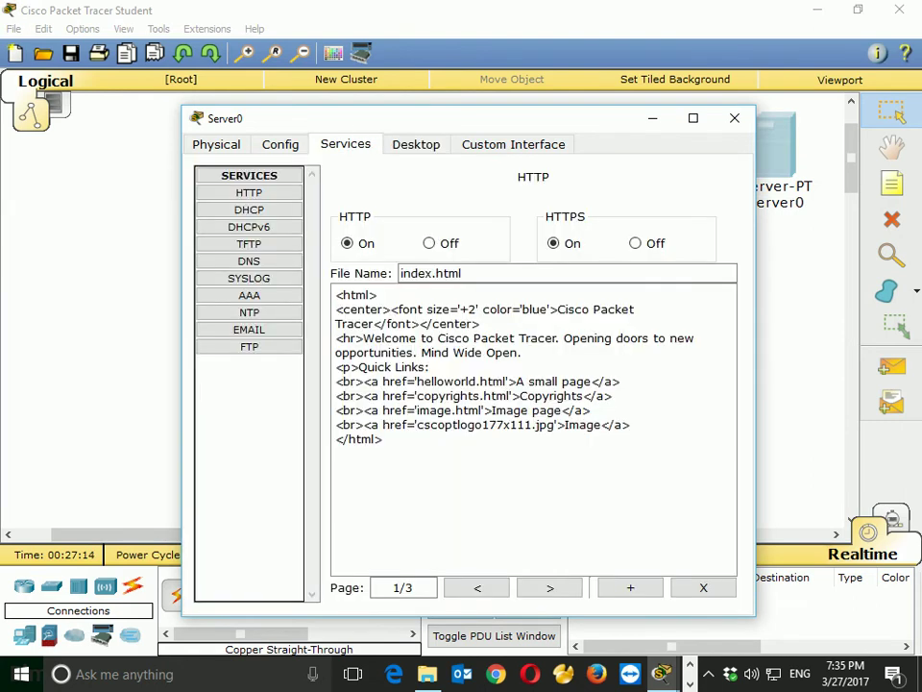
click(248, 209)
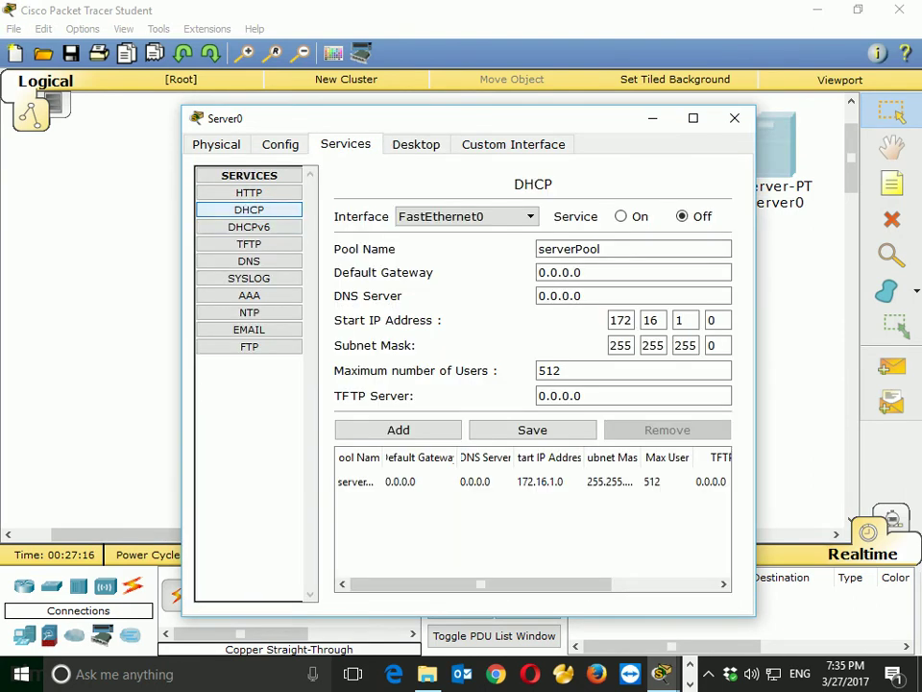
click(621, 216)
click(682, 216)
click(621, 216)
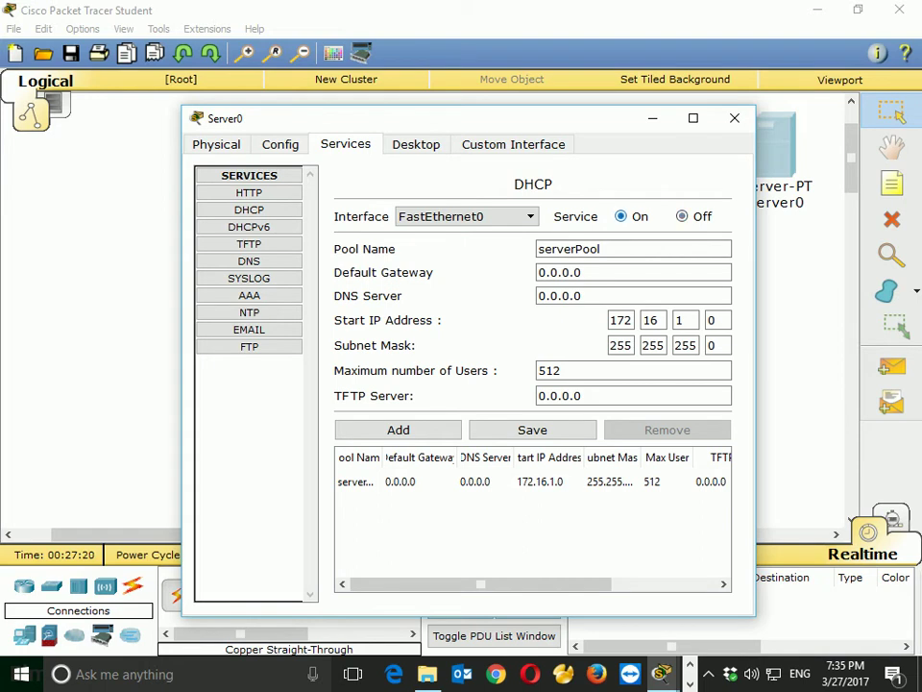
Step: Enter a new DHCP pool name and set its default gateway to 192.168.1.1 and DNS server to 4.4.4.4
double_click(571, 249)
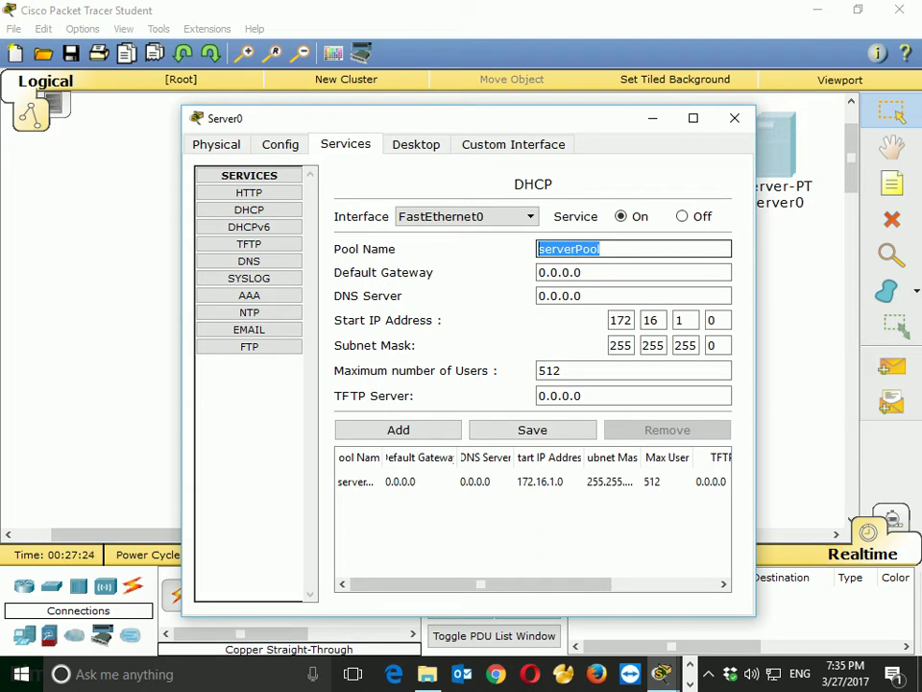
text(zaur)
key(Tab)
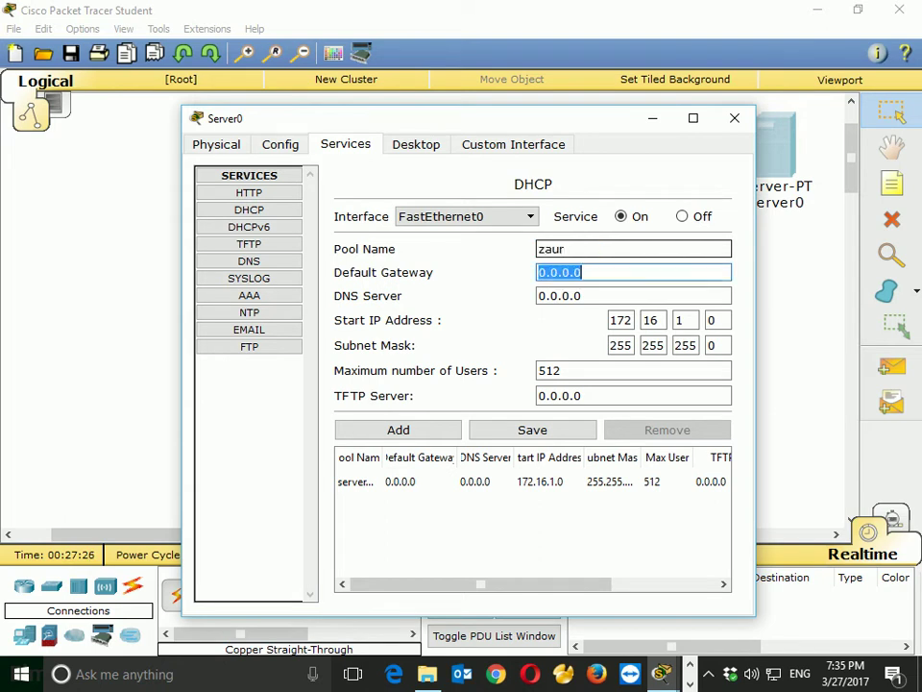
text(192.168.1.1)
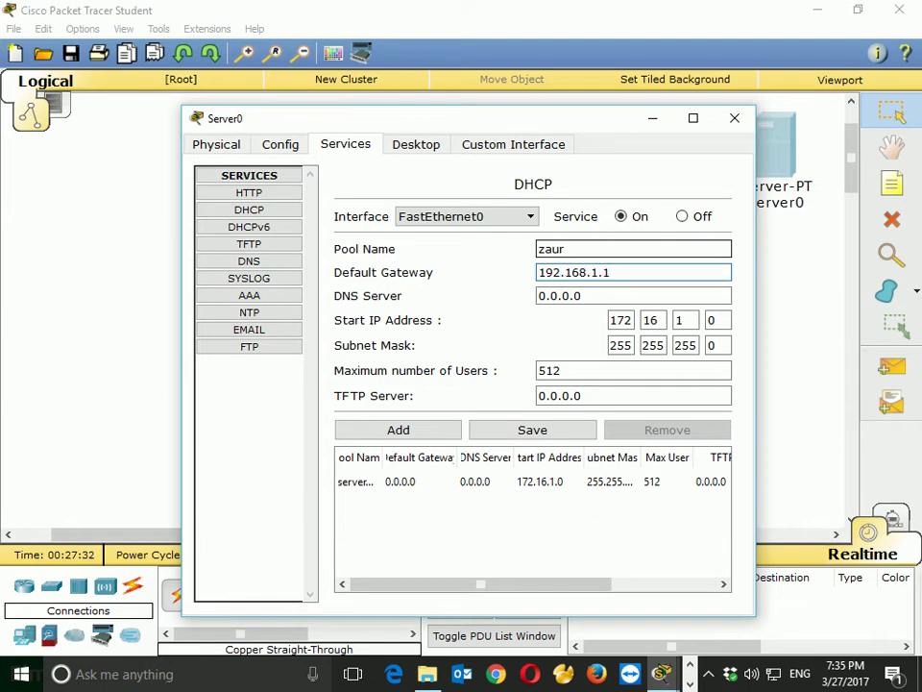
key(Tab)
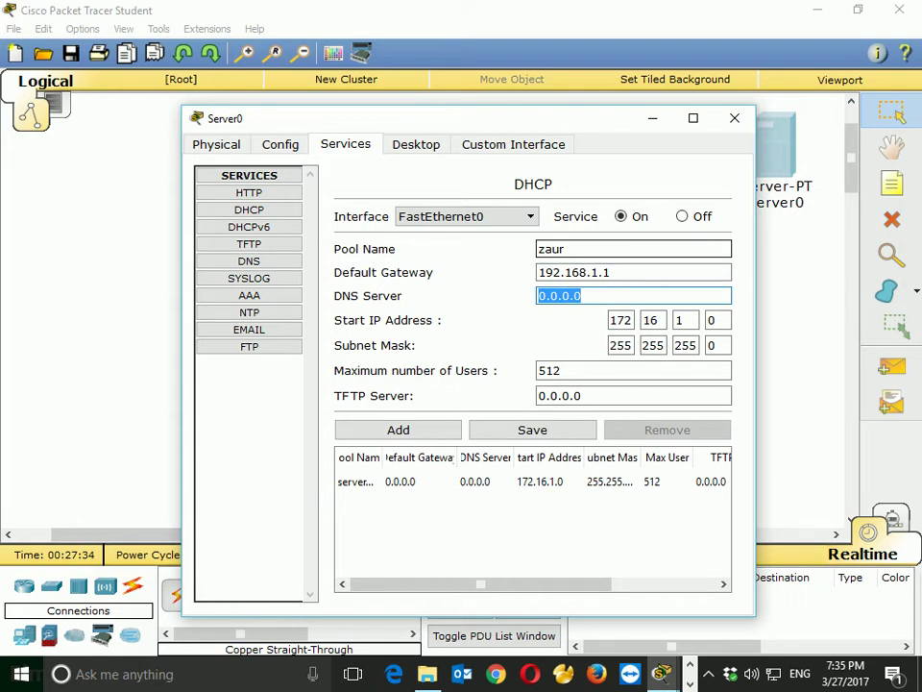
text(4.4.4.4)
key(Tab)
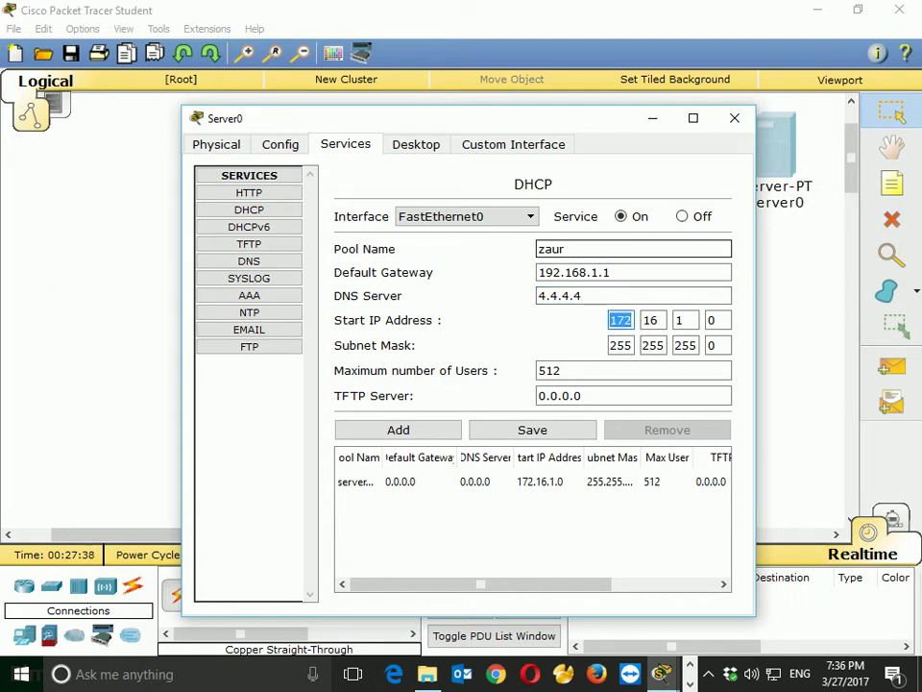
Step: Set the pool's start IP address to 192.168.1.10
text(192)
key(Tab)
text(168)
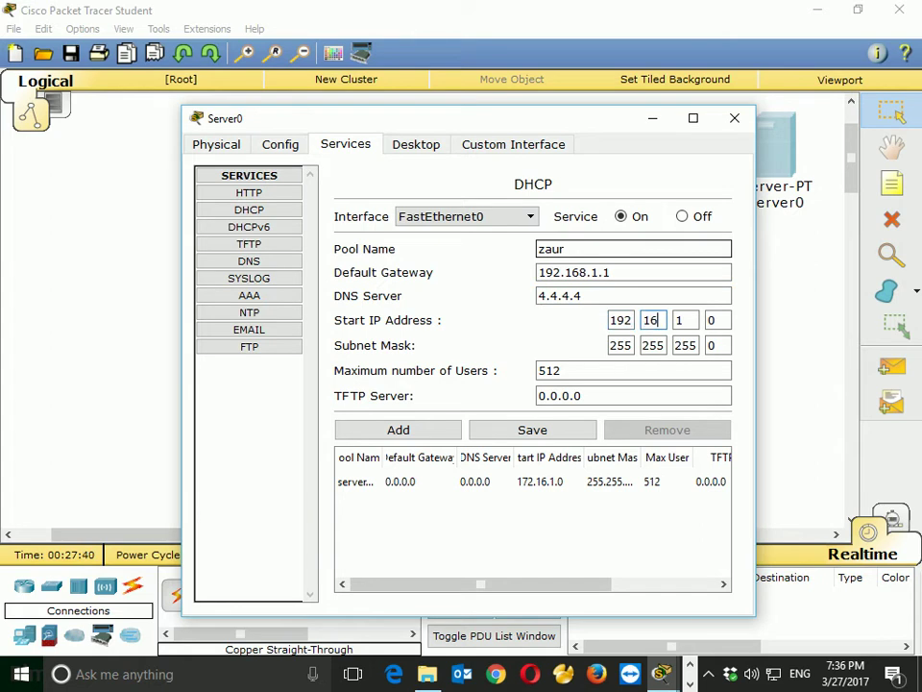
key(Tab)
key(Tab)
text(10)
Step: Set the maximum number of users to 100, add the pool to Server0's list, and close the server window
key(Tab)
key(Tab)
key(Tab)
key(Tab)
key(Tab)
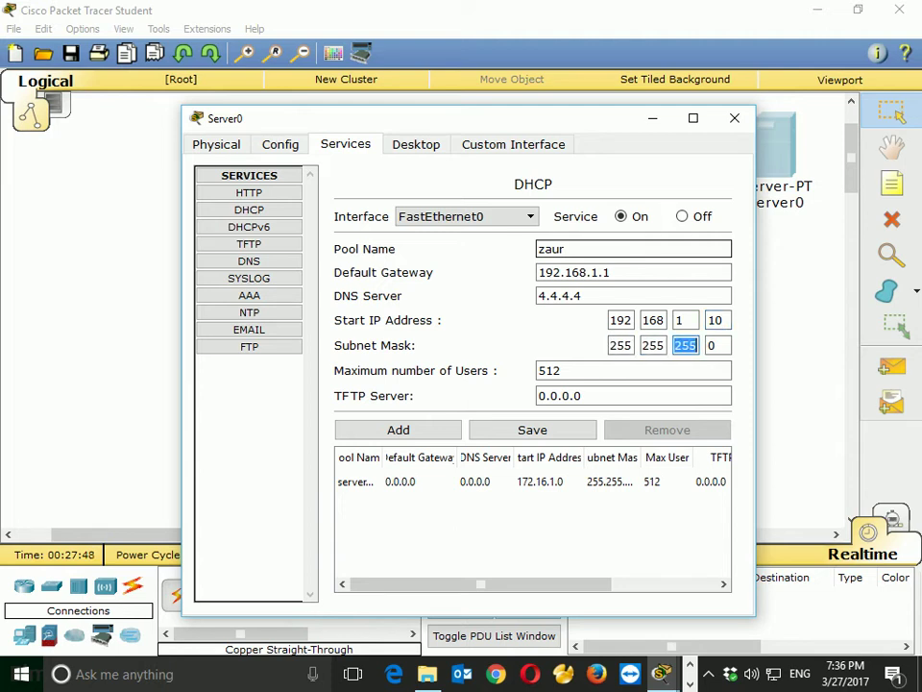
text(100)
key(Tab)
key(Tab)
key(space)
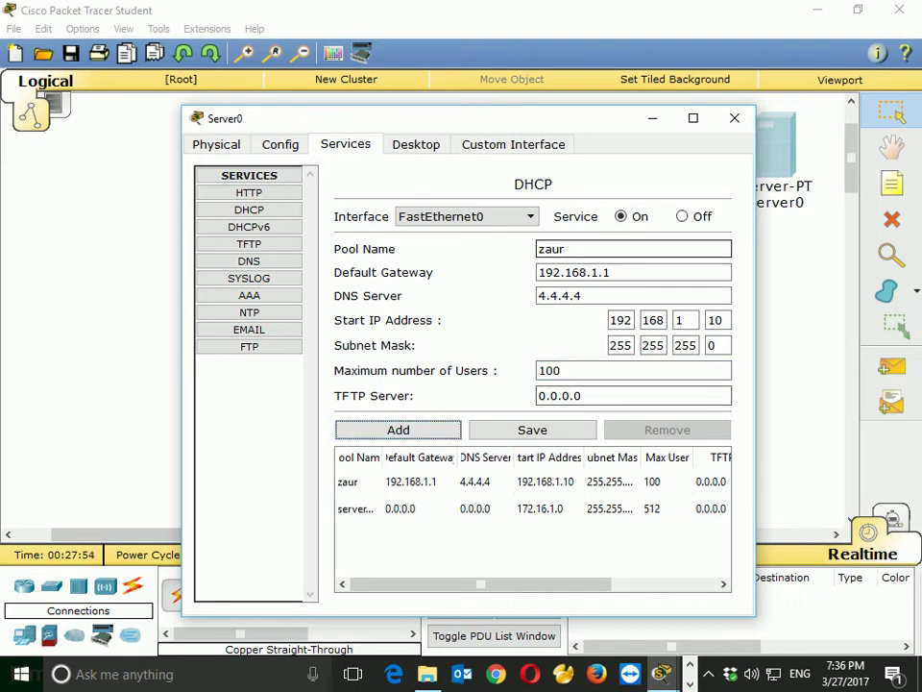
click(411, 482)
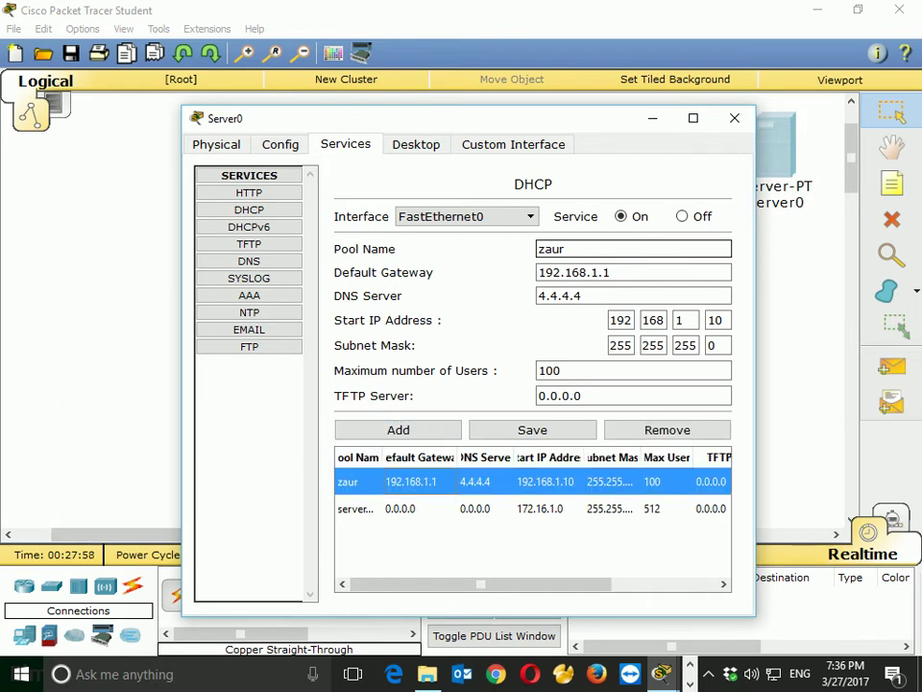
click(735, 118)
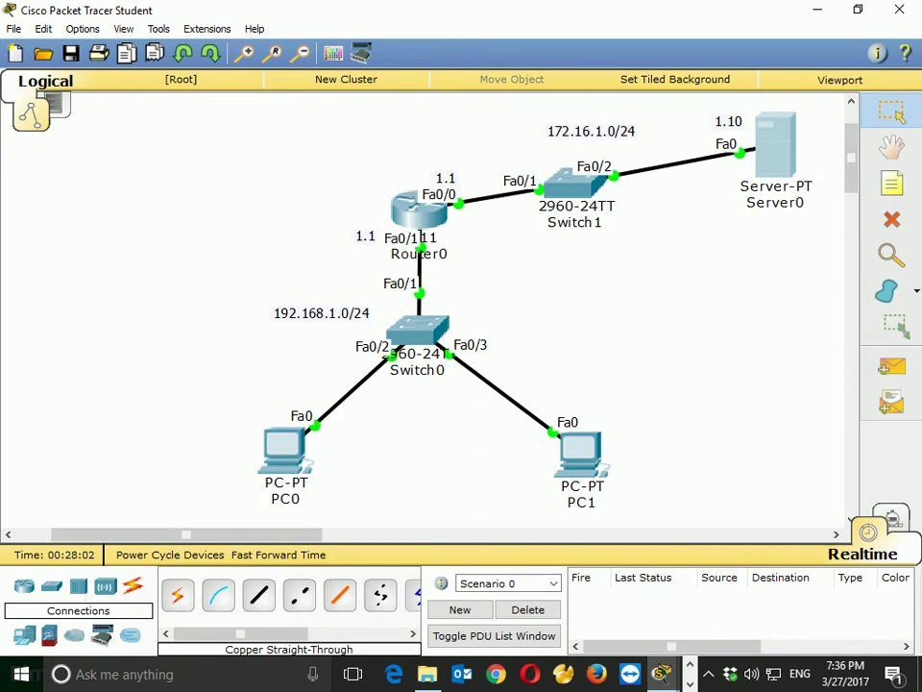
Step: Open Router0's command line and enter privileged mode with the enable password
click(419, 211)
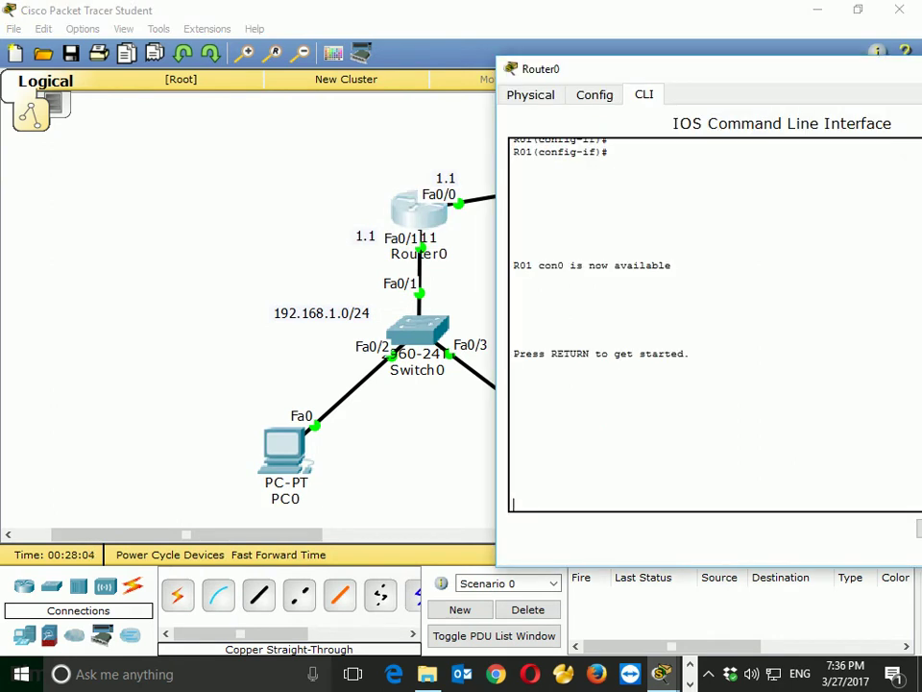
key(Return)
text(en)
key(Return)
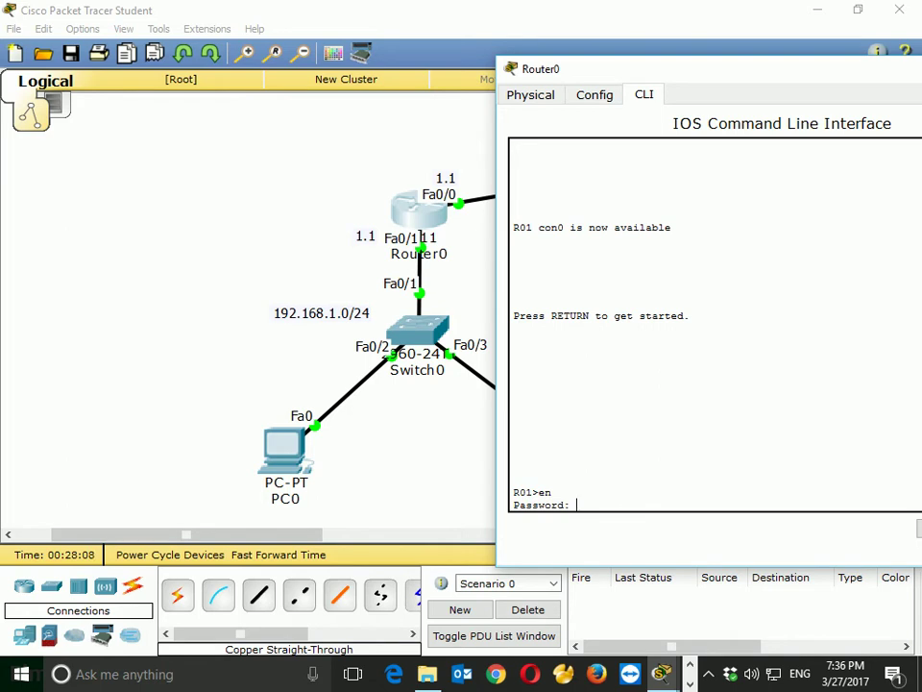
key(Return)
key(Return)
key(Return)
key(Return)
Step: Remove Router0's enable password in global configuration with "no enable password" and exit configuration mode
text(conf)
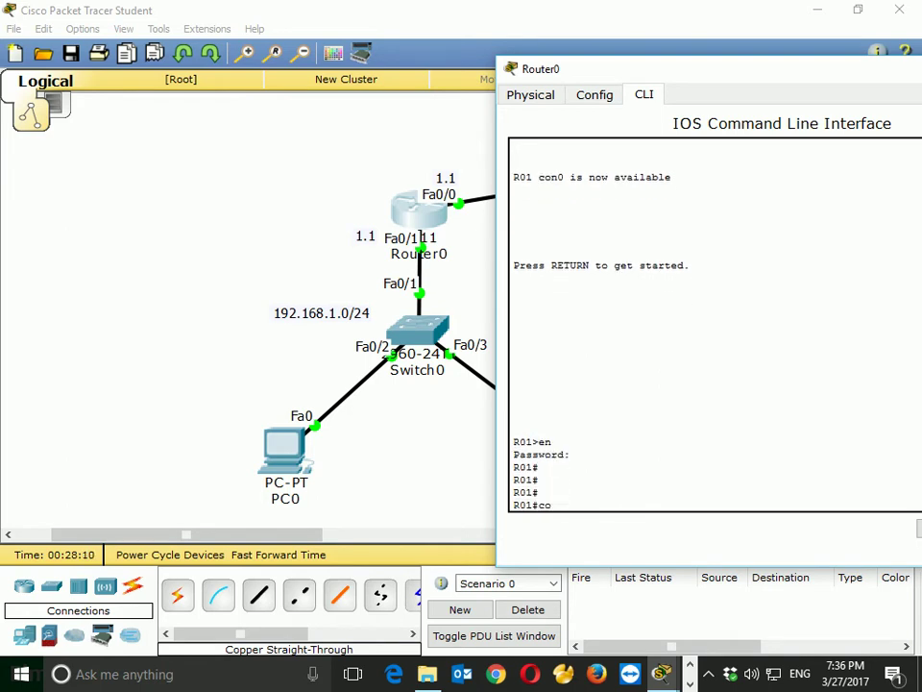
key(Tab)
text(t)
key(Tab)
key(Return)
text(no en)
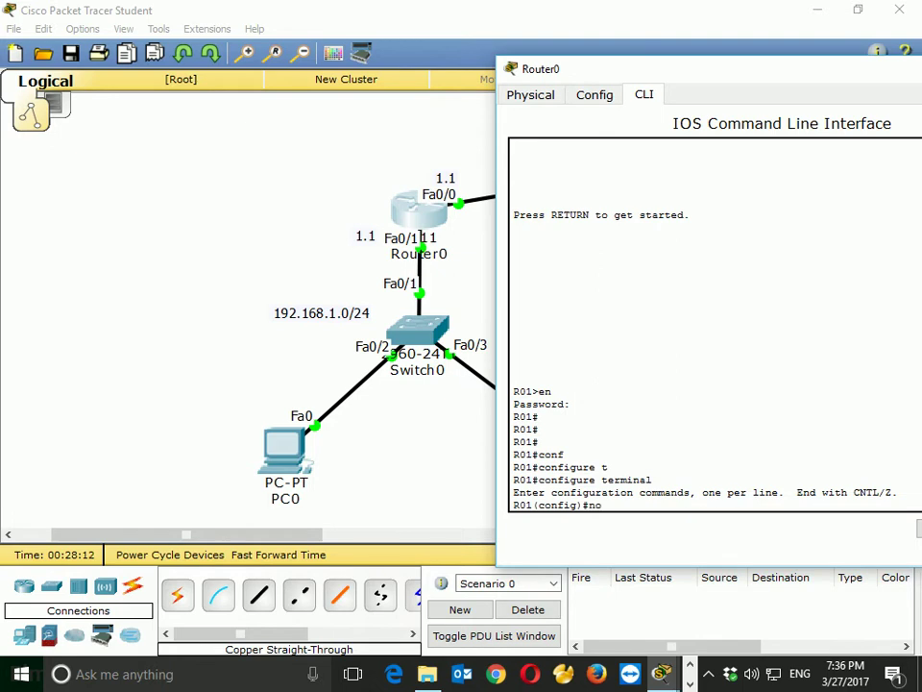
key(Tab)
text(pas)
key(Tab)
key(Return)
text(ex)
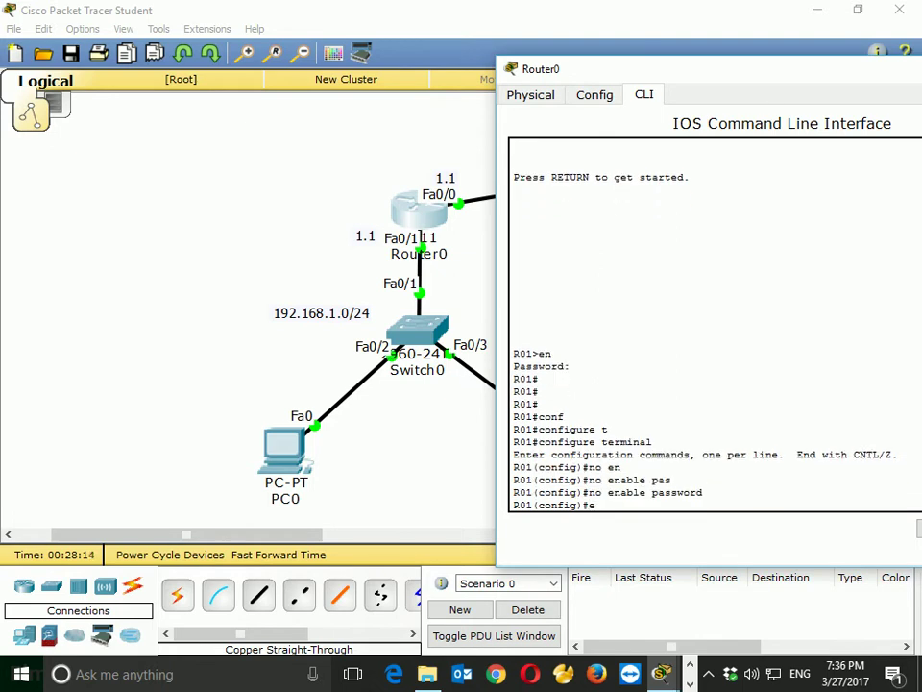
key(Return)
key(Return)
text(conf)
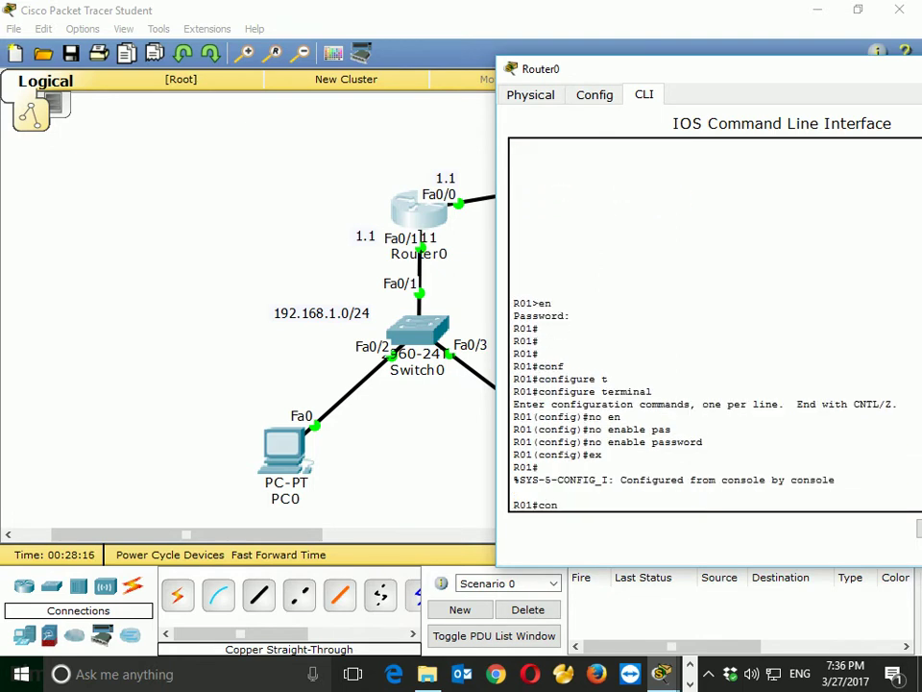
key(Tab)
text(t)
key(Tab)
key(Return)
text(no ip)
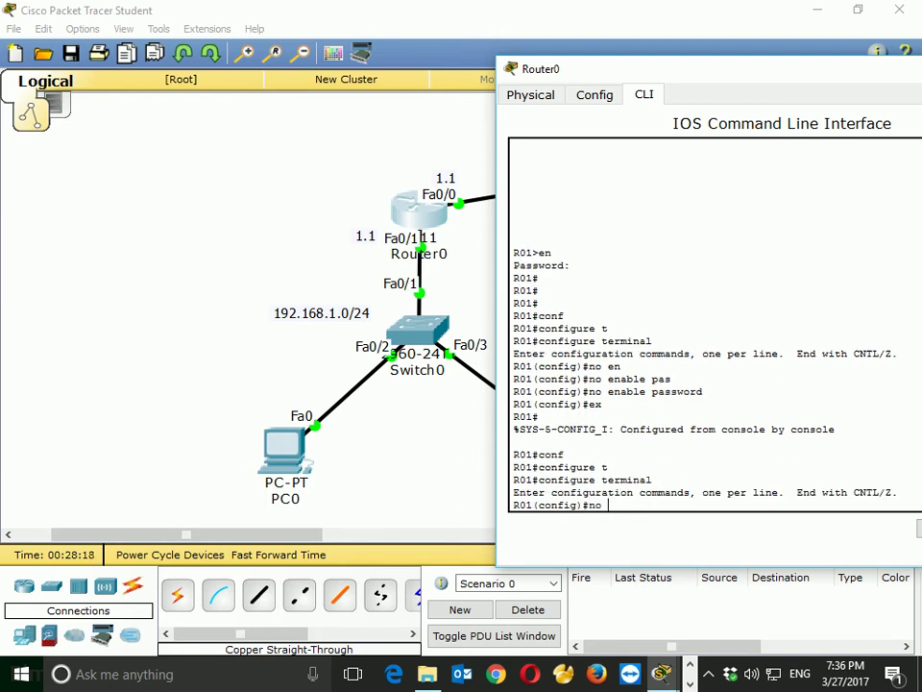
key(ctrl+z)
key(Return)
key(Return)
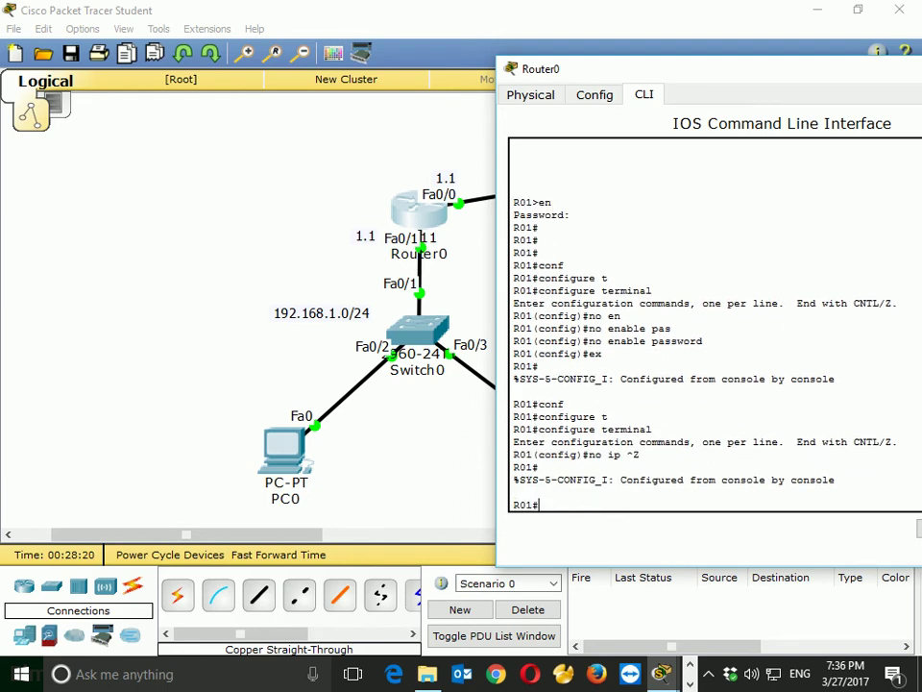
Step: Run "show ip dhcp binding" on Router0 and examine the leased IP and hardware addresses
text(sho)
key(Tab)
text(ip dh)
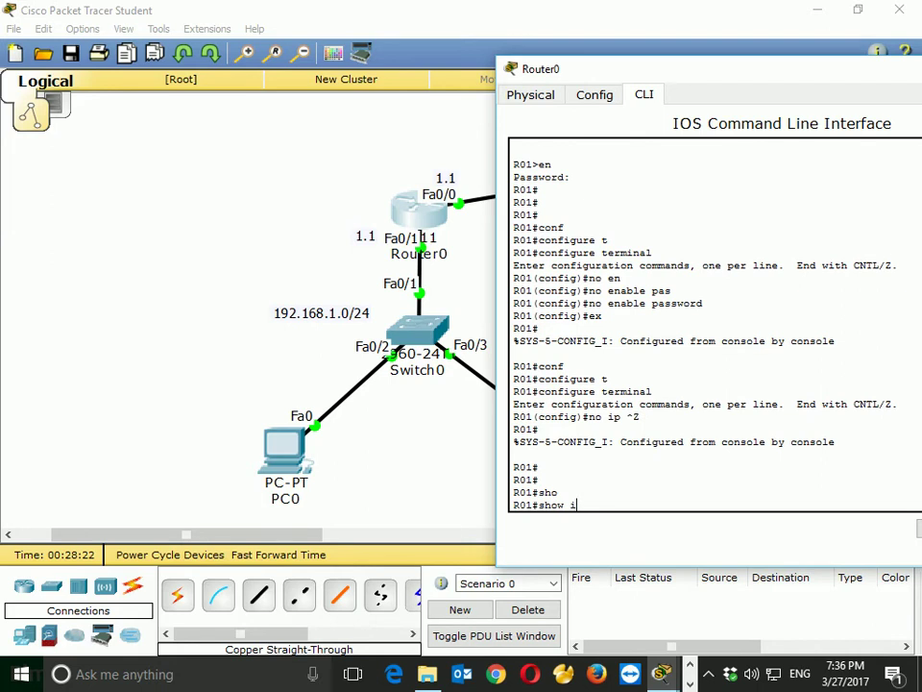
key(Tab)
text(bi)
key(Tab)
key(Return)
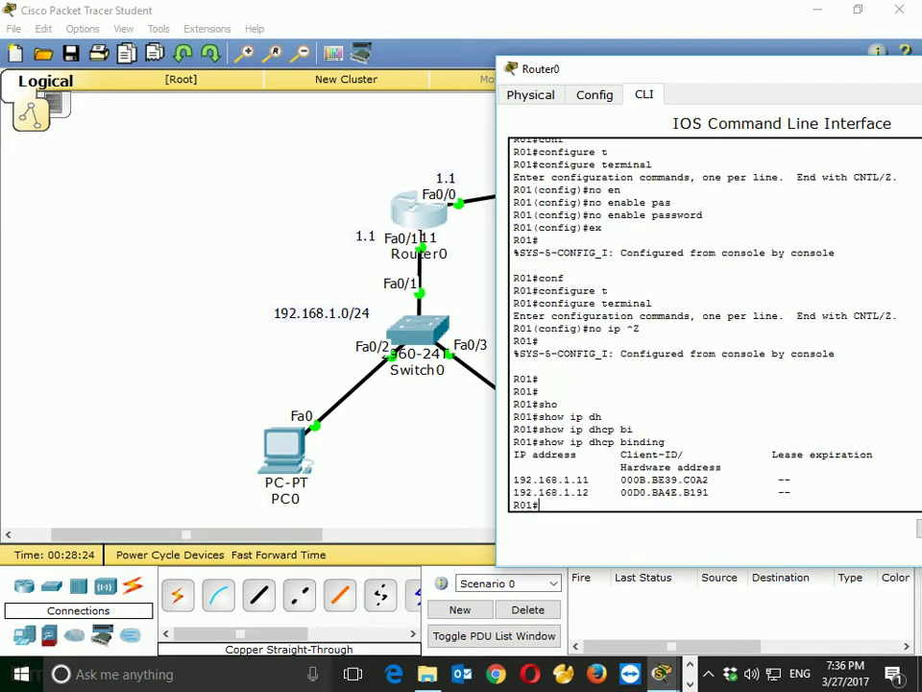
drag(558, 442, 539, 442)
click(684, 455)
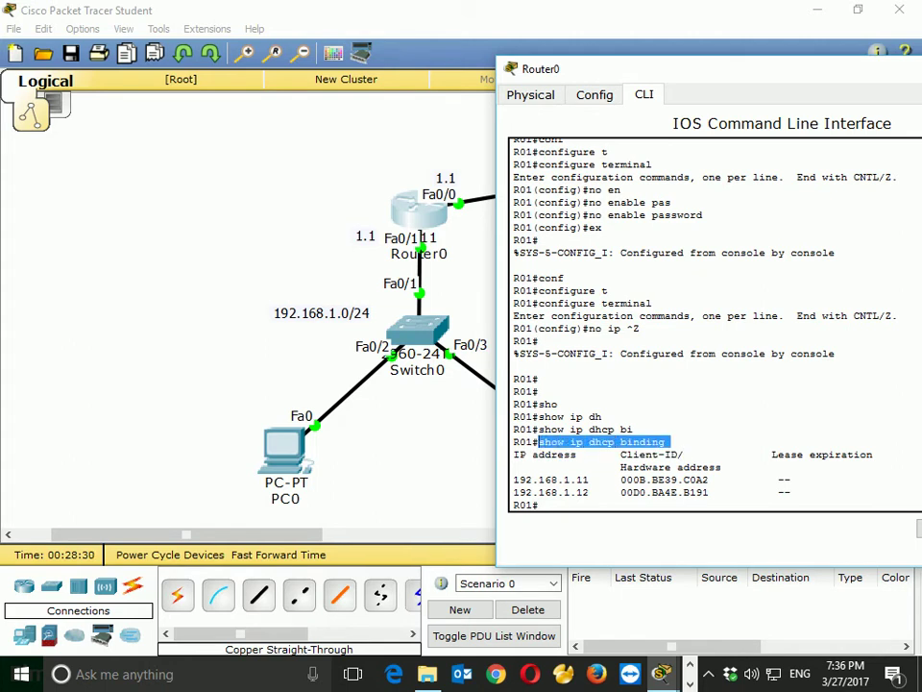
drag(576, 479, 919, 480)
drag(620, 480, 729, 479)
drag(534, 492, 734, 492)
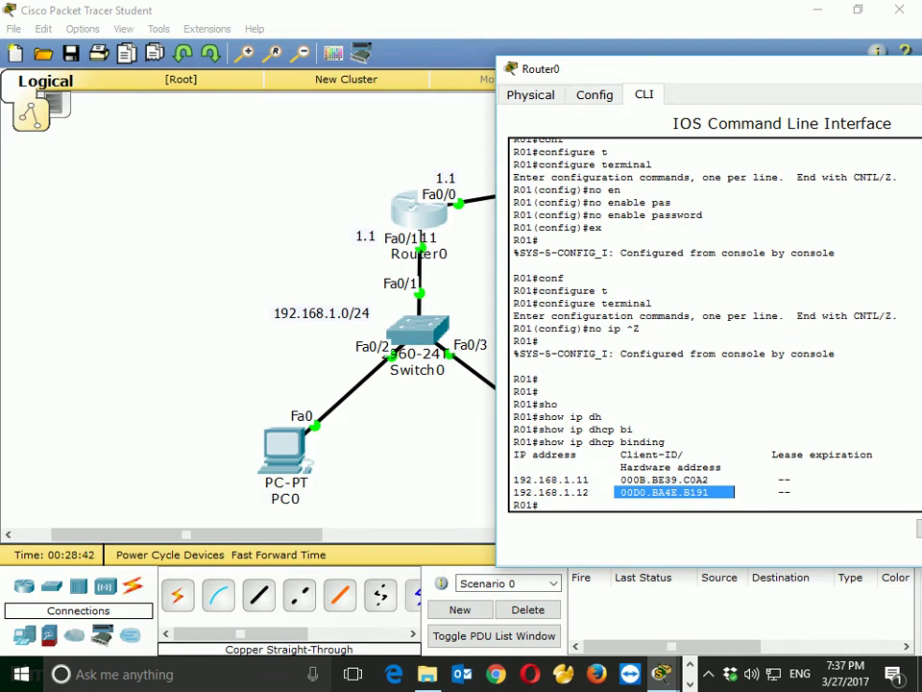
click(540, 505)
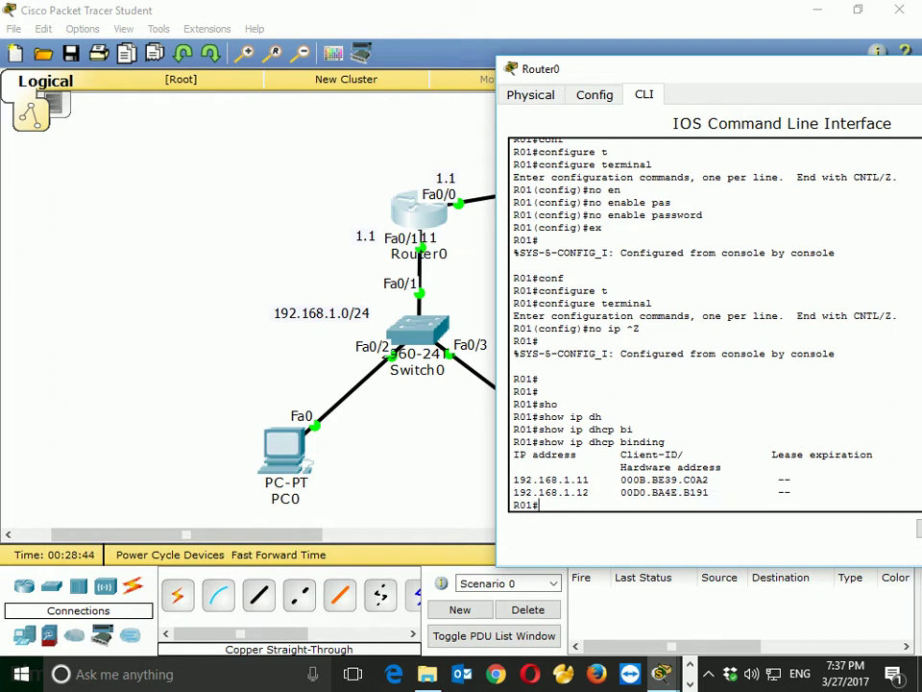
Step: Delete Router0's existing DHCP pool with "no ip dhcp pool" in global configuration and return to privileged mode
text(conf)
key(Tab)
text(t)
key(Tab)
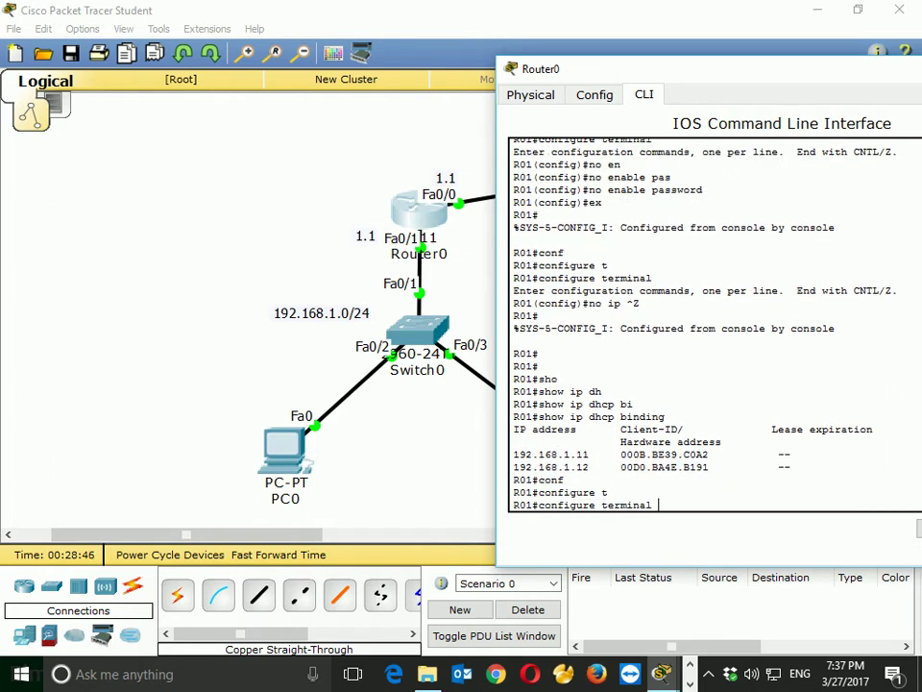
key(Return)
text(no ip dh)
key(Tab)
text(po)
key(Tab)
text(Za)
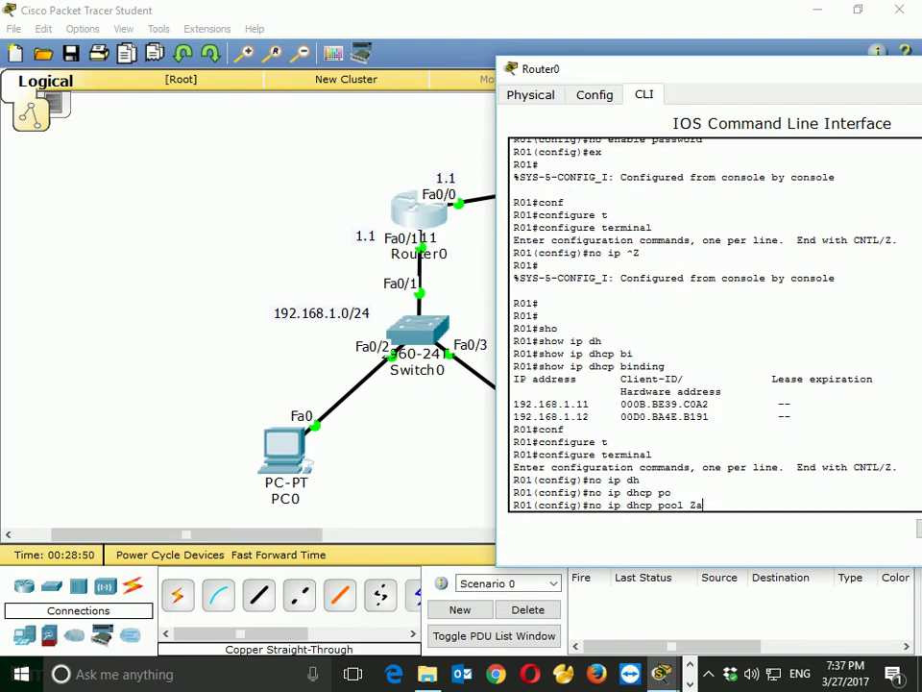
text(ur)
key(Return)
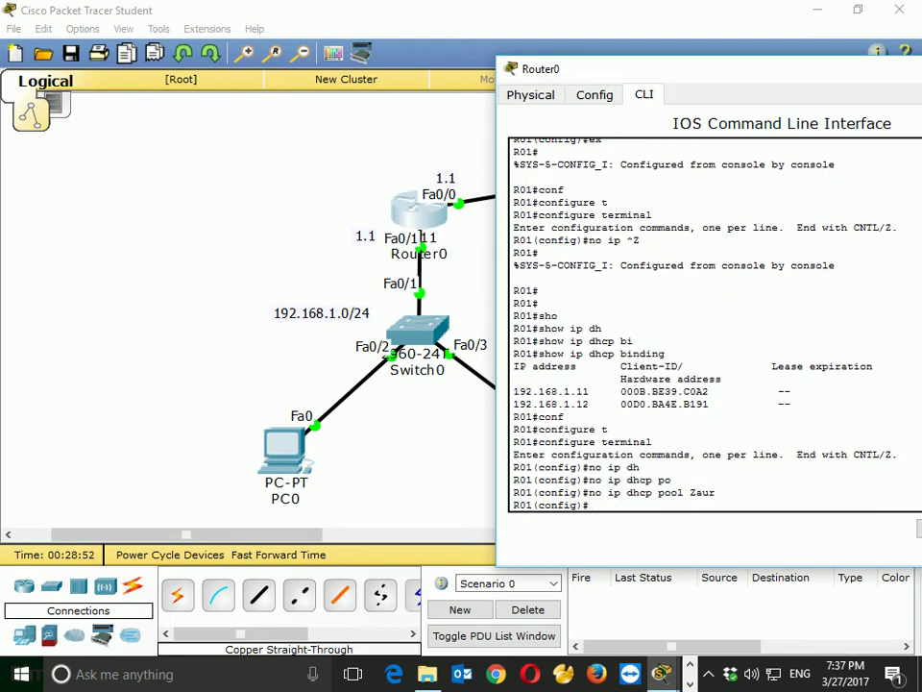
key(ctrl+z)
key(Return)
Step: Run "show ip dhcp binding" again on Router0 to check the remaining leases
key(Up)
key(Up)
key(Return)
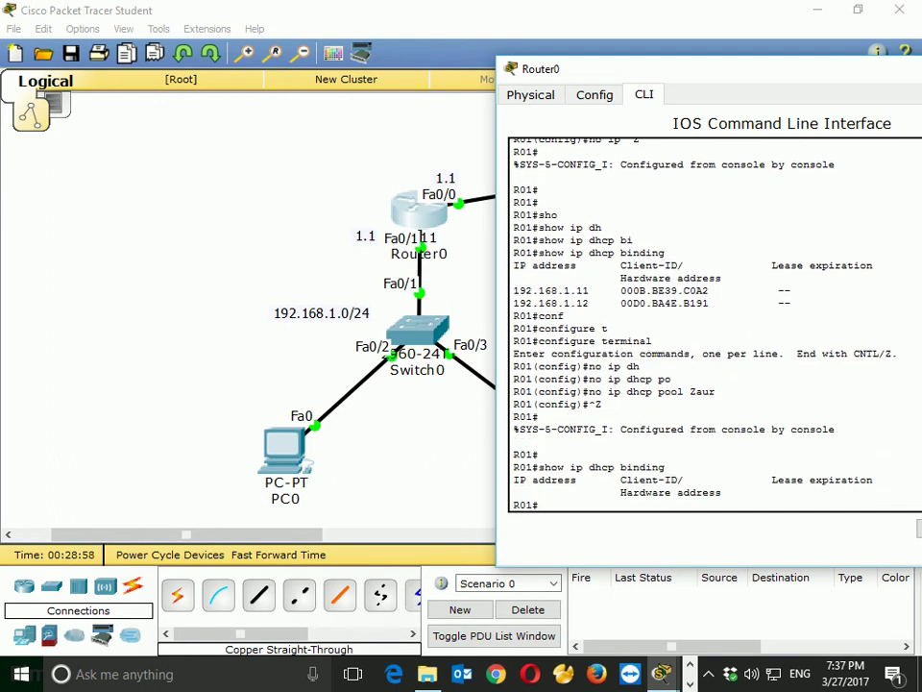
Step: Bring the network topology back into view and launch Presentation Assistant to annotate over it
click(278, 192)
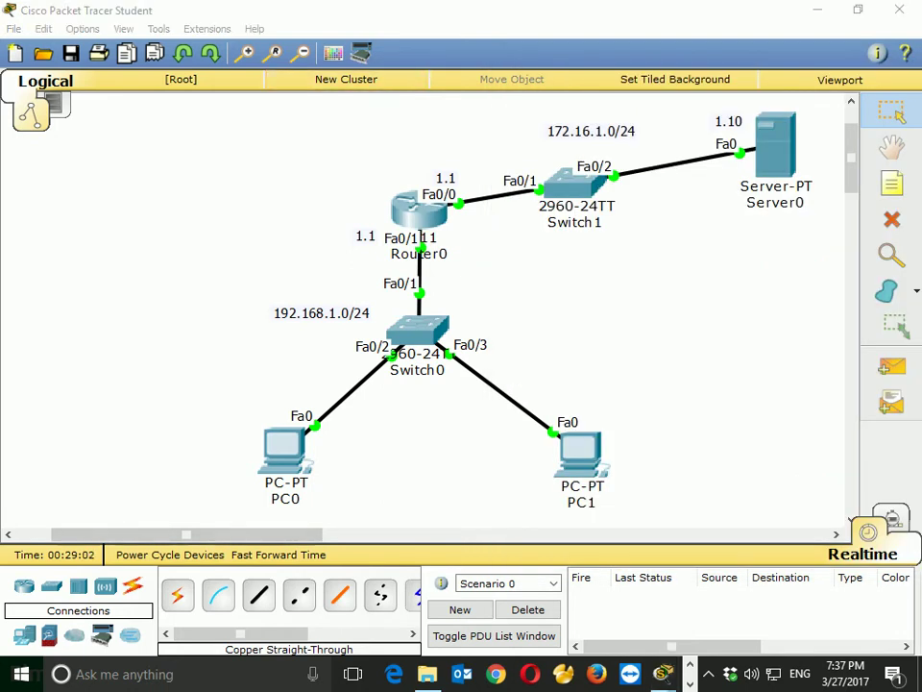
key(super+s)
text(assis)
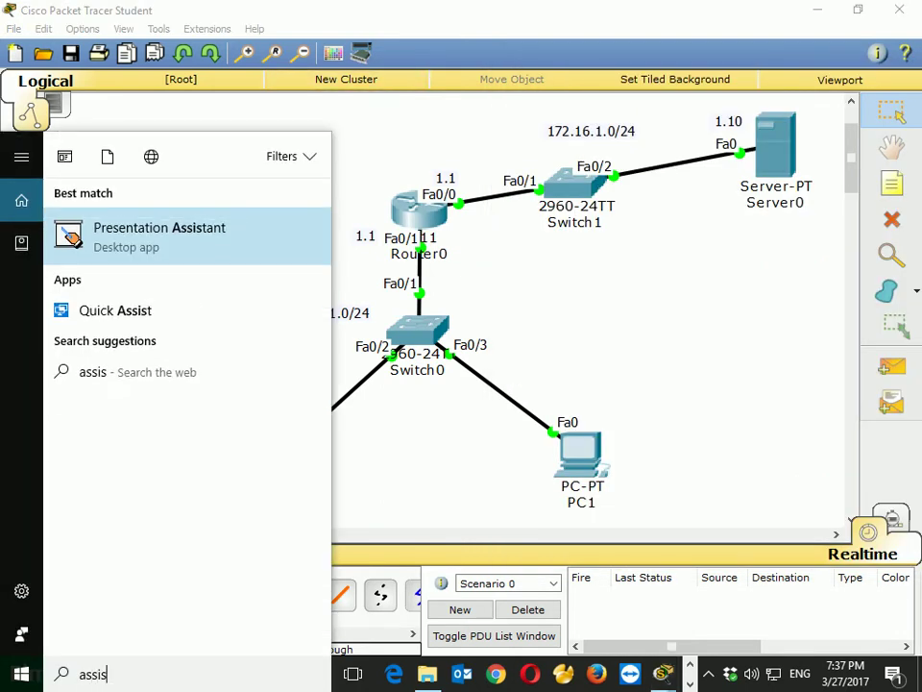
key(Return)
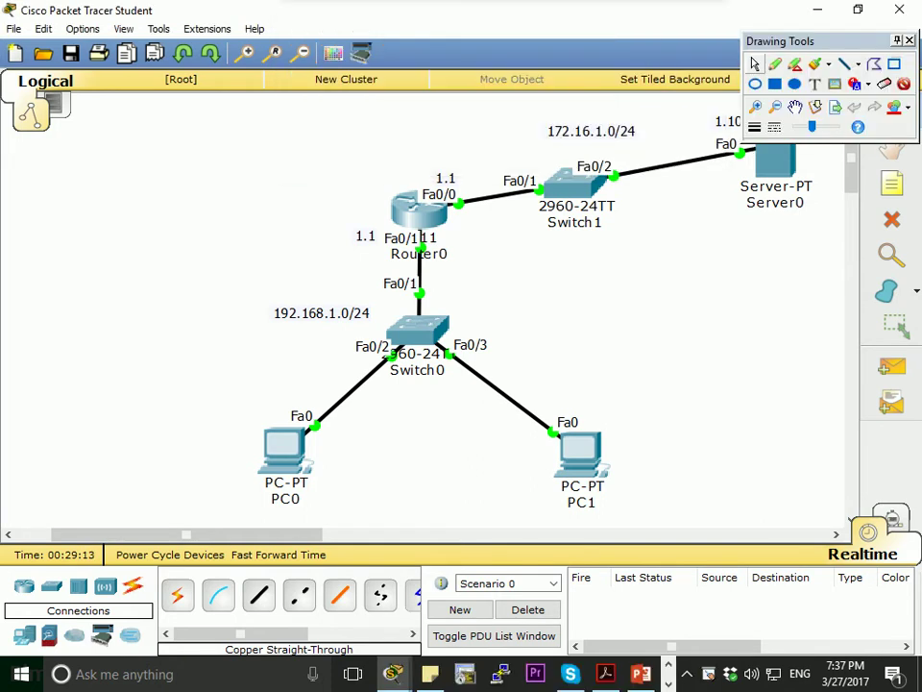
Step: Draw freehand red strokes around the 192.168.1.0/24 network with PC0, PC1, Switch0 and Router0, and on towards Server0
mouse_move(597, 462)
mouse_down()
mouse_move(488, 302)
mouse_move(423, 241)
mouse_move(281, 327)
mouse_move(461, 543)
mouse_move(549, 337)
mouse_move(290, 273)
mouse_up()
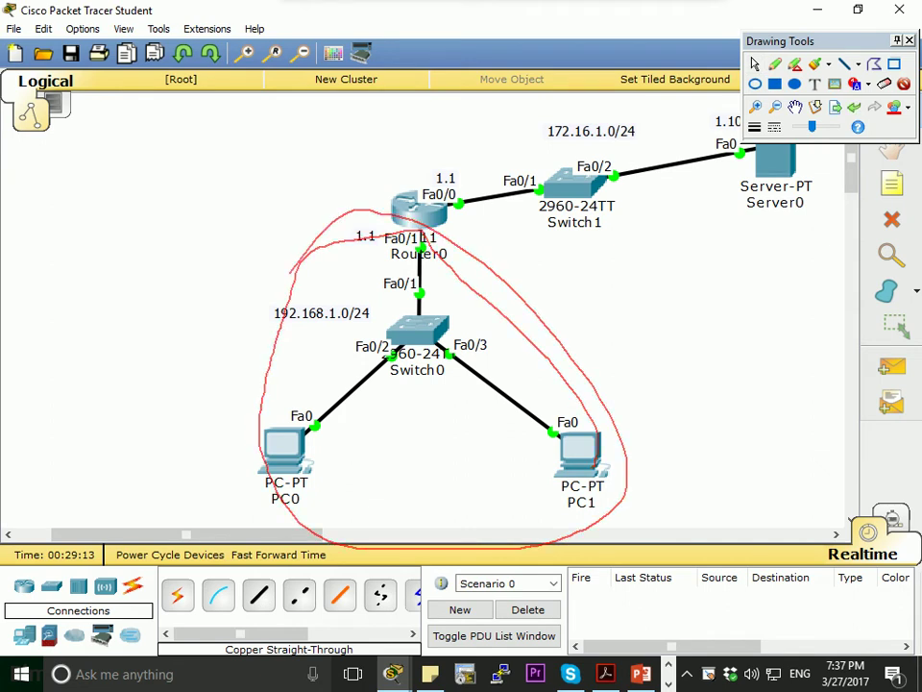
mouse_move(575, 454)
mouse_down()
mouse_move(447, 232)
mouse_move(574, 446)
mouse_move(518, 462)
mouse_move(355, 268)
mouse_up()
mouse_move(382, 227)
mouse_down()
mouse_move(306, 332)
mouse_move(499, 538)
mouse_up()
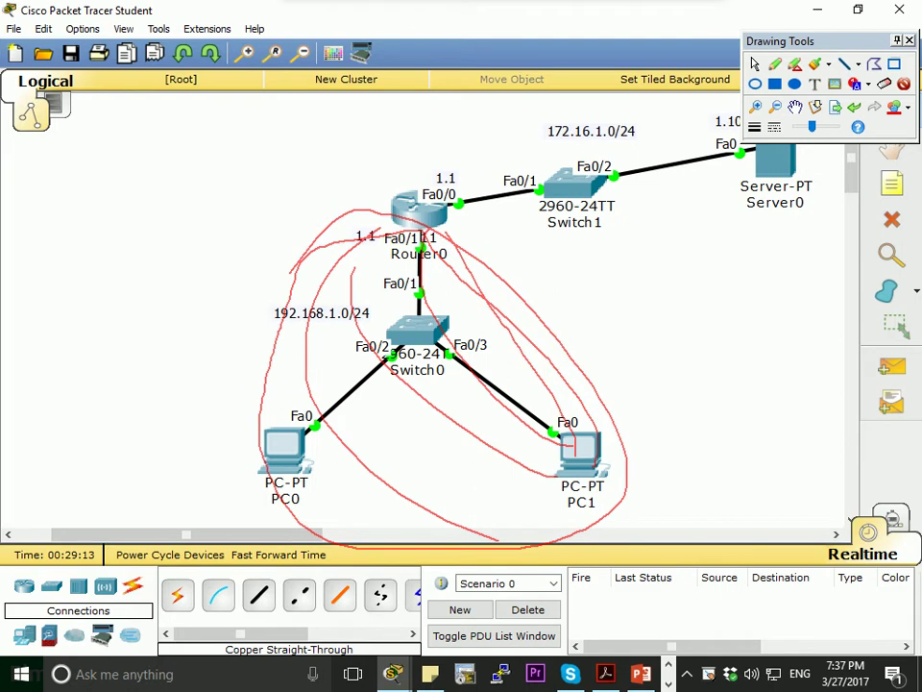
mouse_move(579, 451)
mouse_down()
mouse_move(518, 307)
mouse_move(447, 231)
mouse_move(504, 156)
mouse_move(735, 123)
mouse_up()
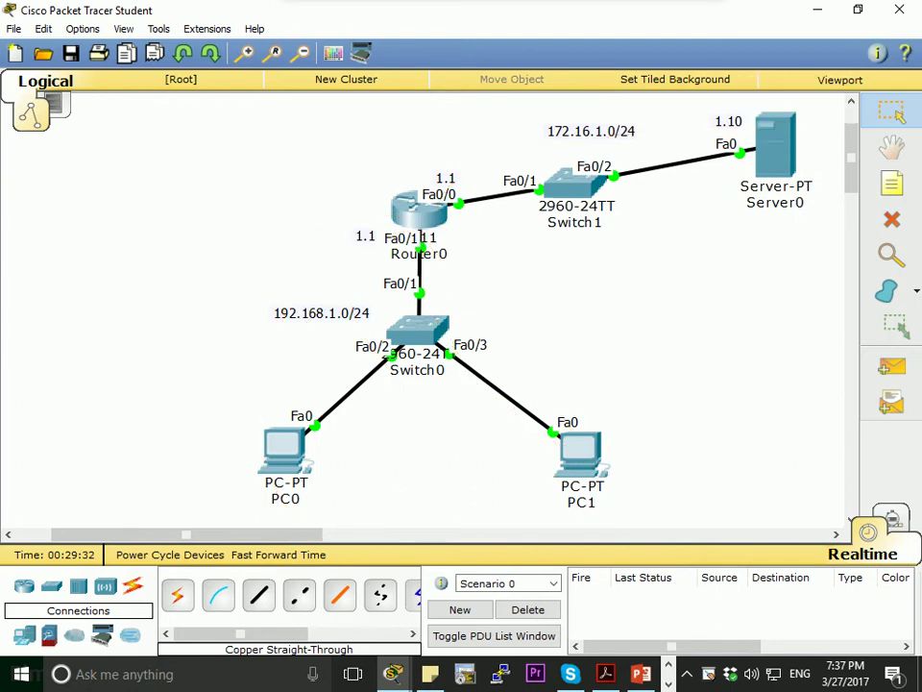
Step: Return to Router0's command line and enter global configuration mode with "configure terminal"
key(alt+Tab)
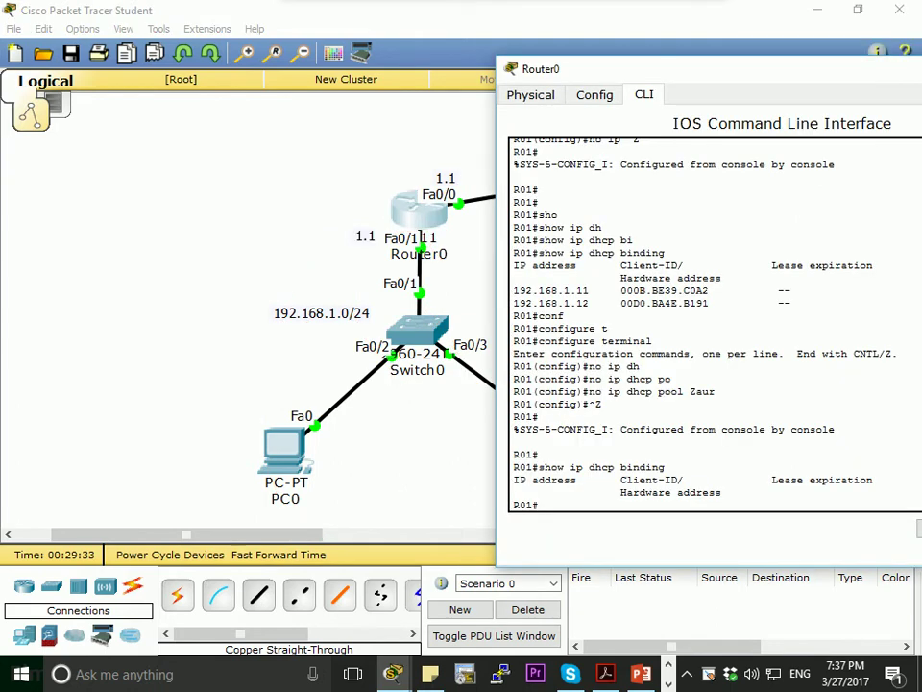
text(conf)
key(Tab)
text(t)
key(Tab)
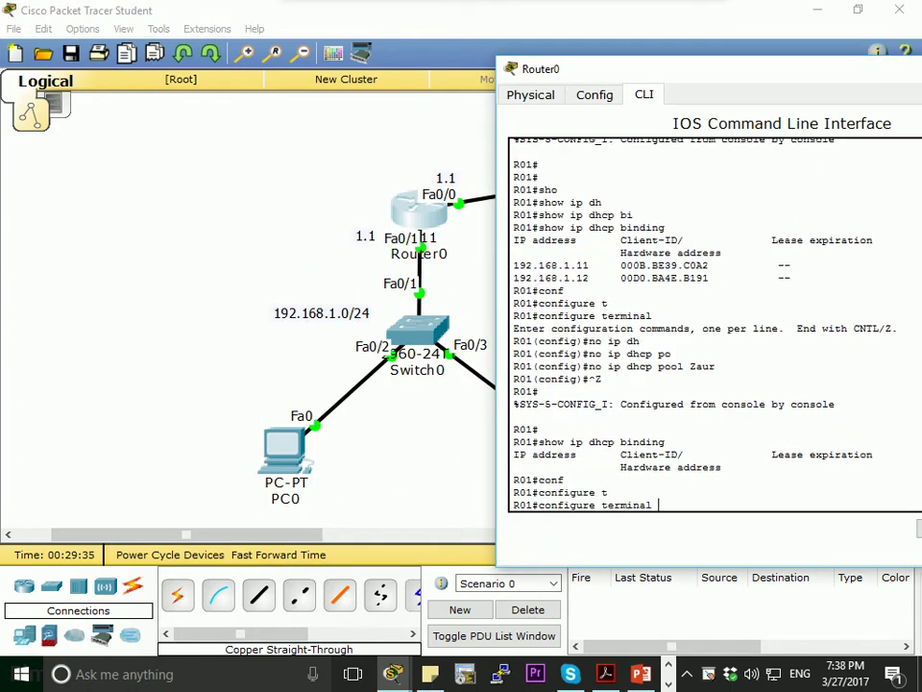
key(Return)
Step: Check Router0's PC-side port label in the topology and enter interface configuration with "interface fastEthernet 0/1"
key(alt+Tab)
drag(343, 228, 454, 266)
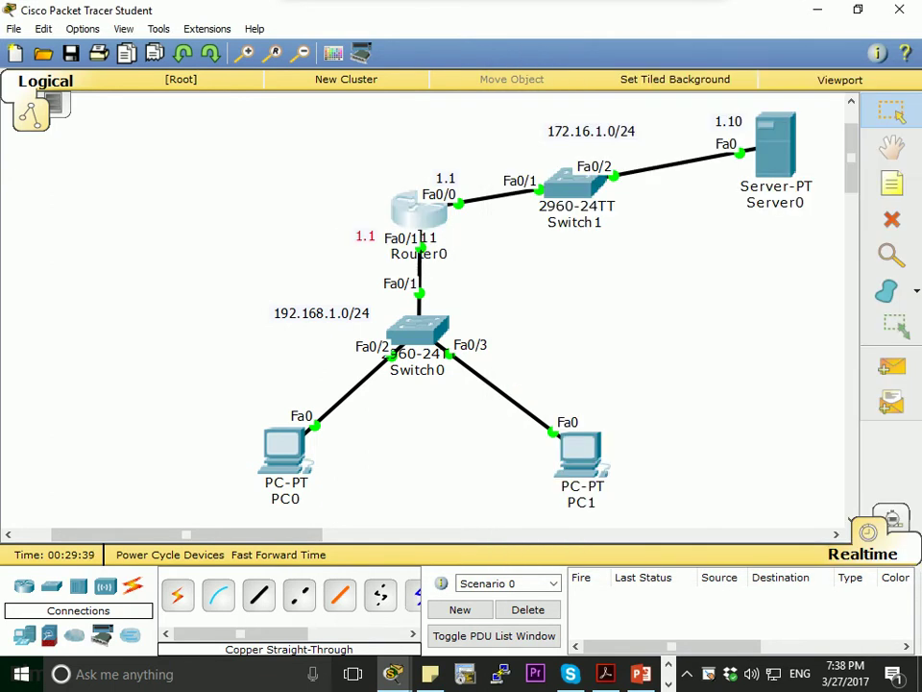
key(alt+Tab)
text(int)
key(Tab)
text(fas)
key(Tab)
text(0)
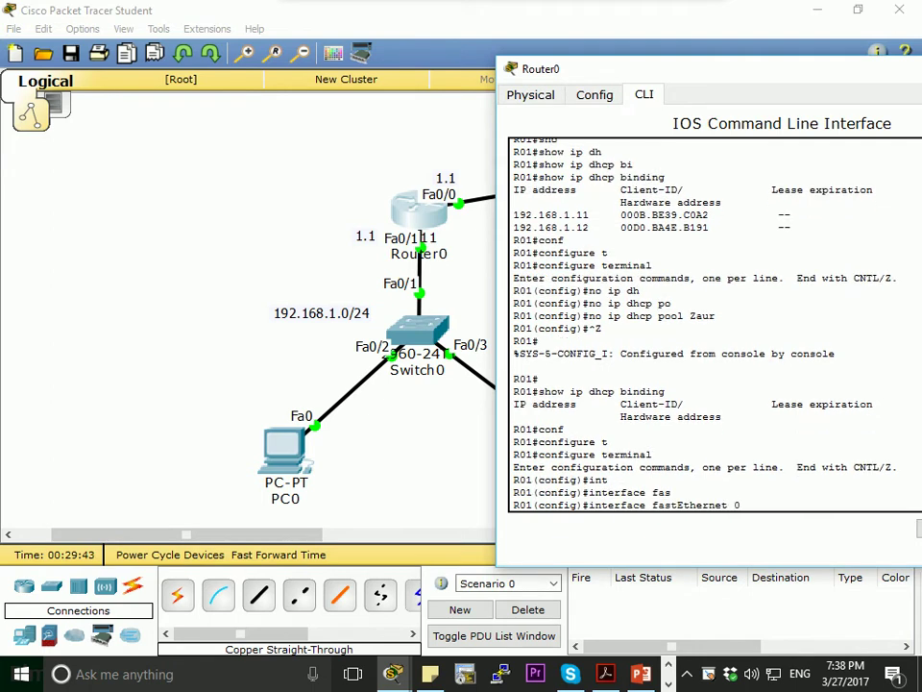
text(/1)
key(Return)
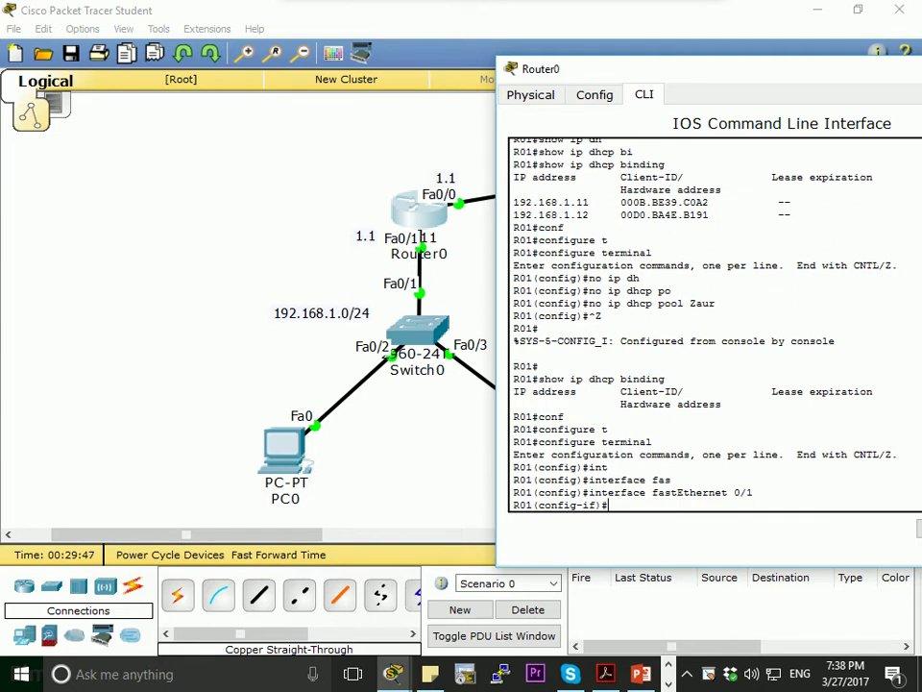
Step: Begin an "ip helper-address" command on Router0's fastEthernet 0/1 interface, leaving the address blank
text(ip hel)
key(Tab)
text(p)
key(Tab)
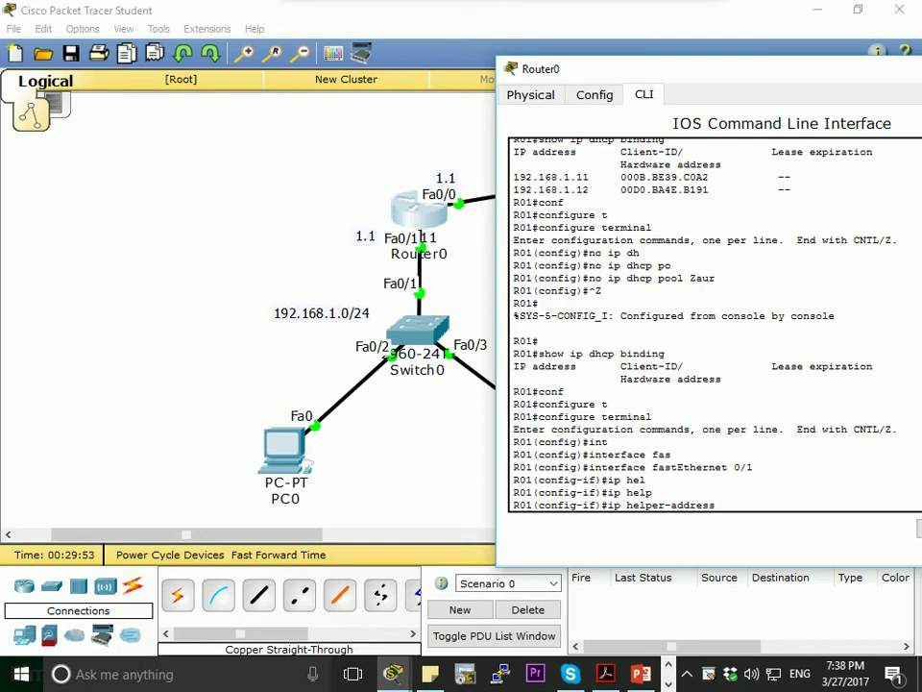
Step: Look up Server0's static IPv4 address in its IP Configuration and close the server window
key(alt+Tab)
click(775, 146)
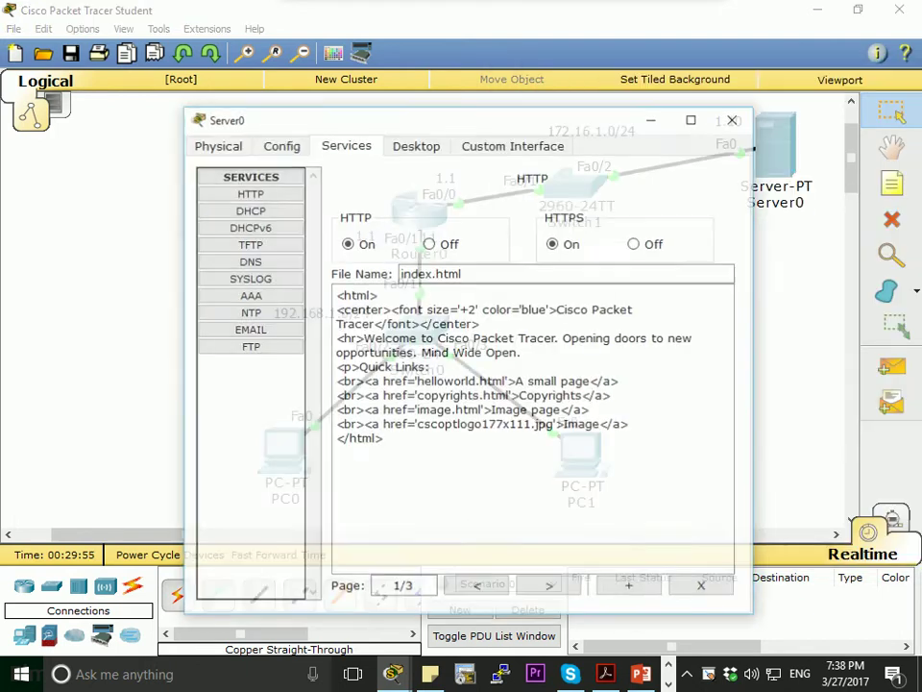
click(281, 144)
click(216, 144)
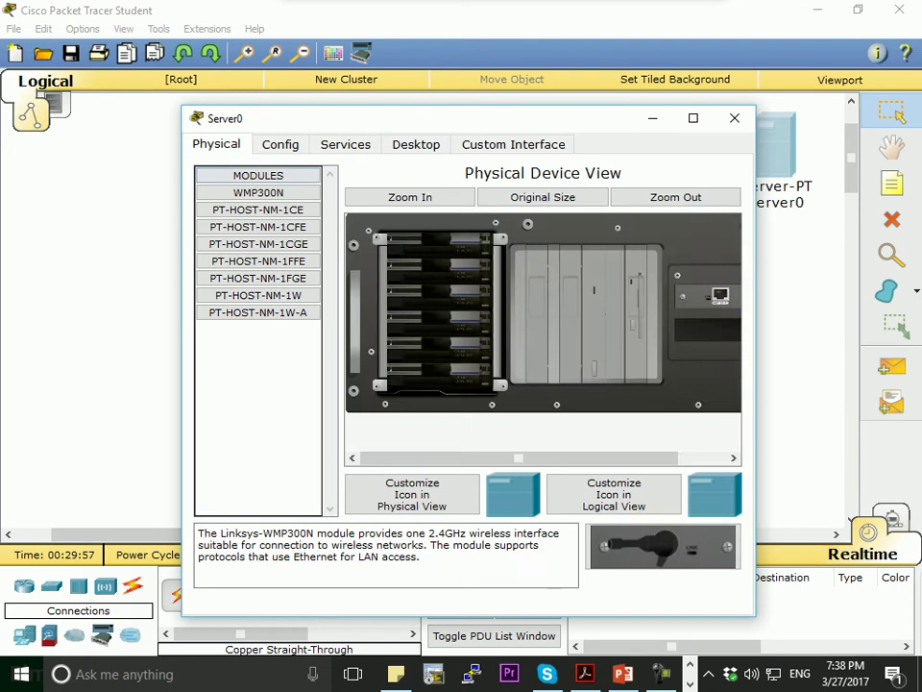
click(346, 144)
click(416, 144)
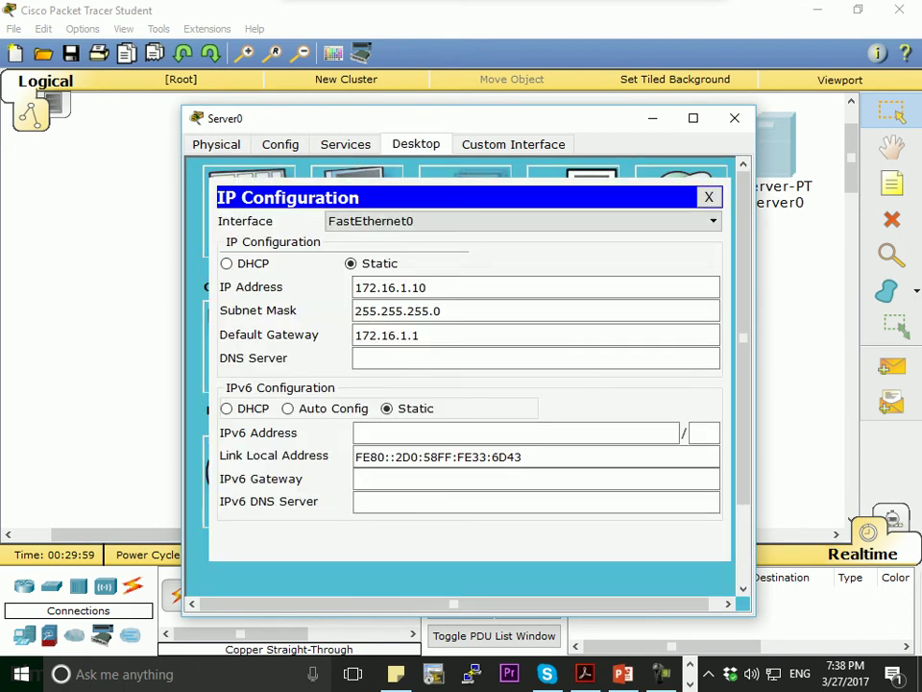
double_click(392, 288)
click(735, 118)
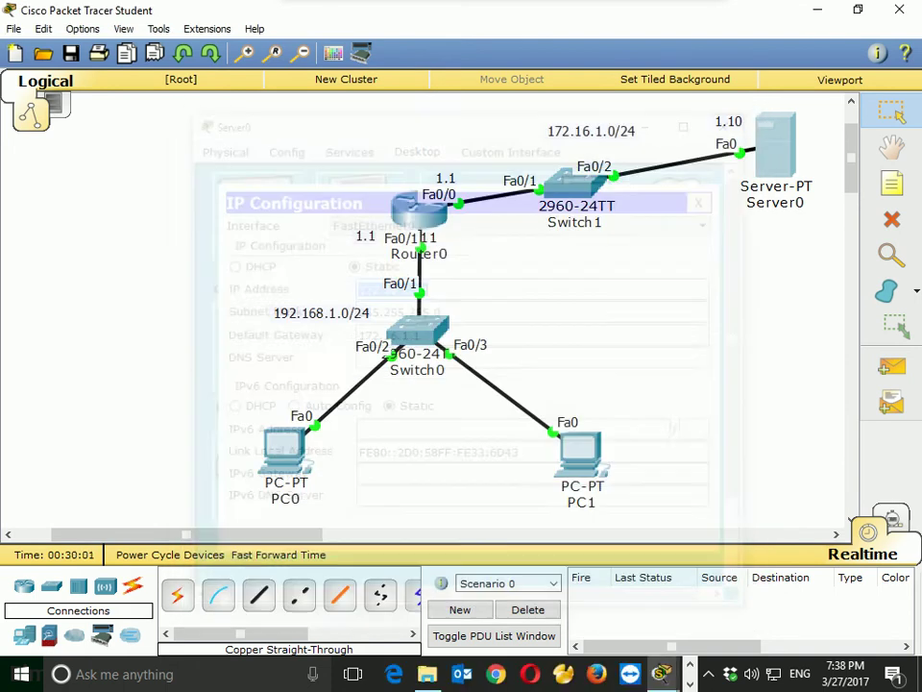
Step: Complete Router0's pending "ip helper-address" command with the DHCP server address 172.16.1.10
click(420, 210)
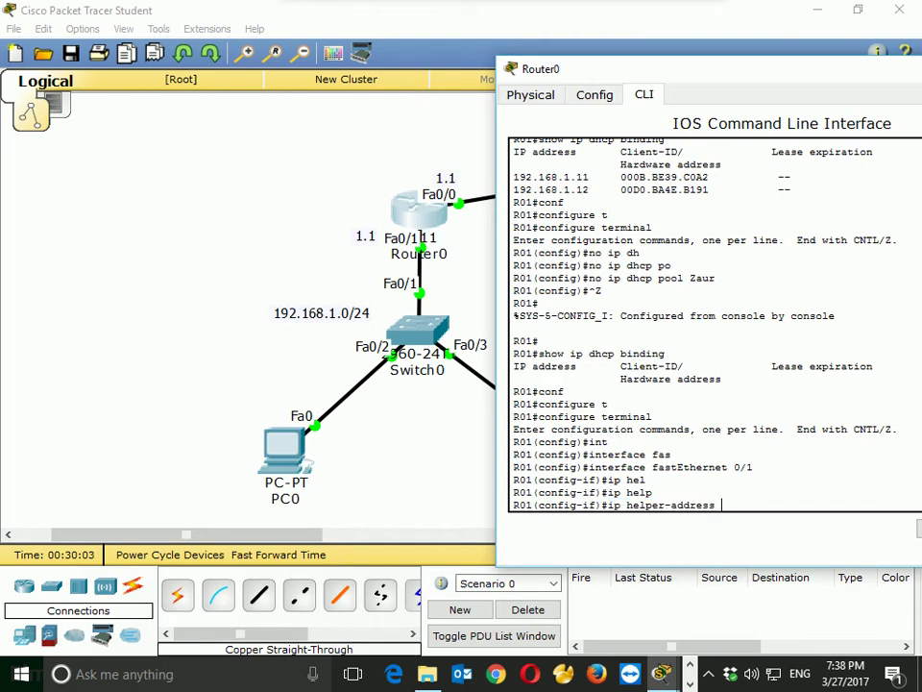
text(172.16.1.10)
key(Return)
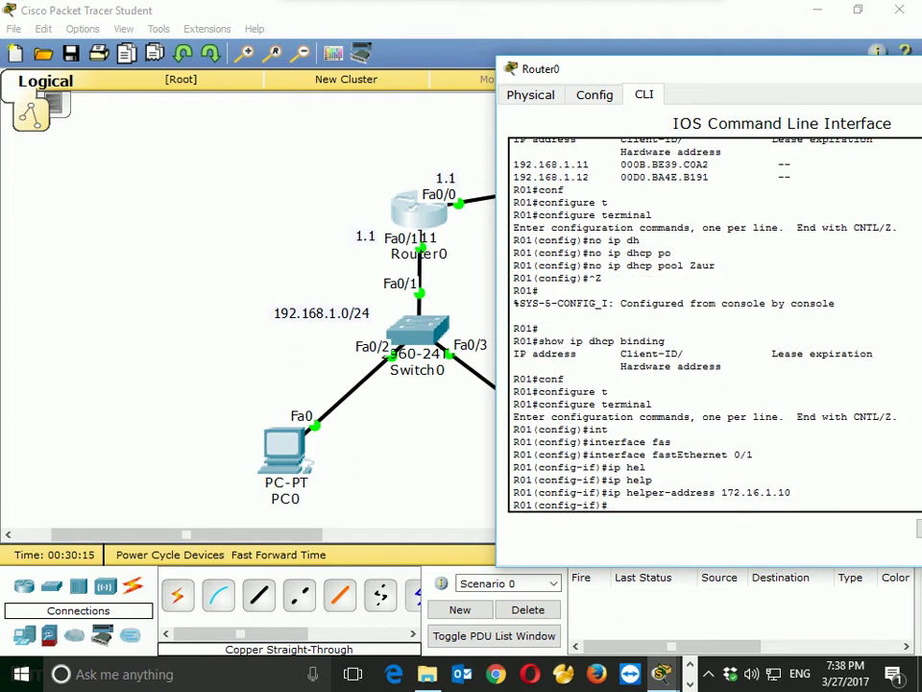
Step: Renew PC1's IP address by switching its IP Configuration to Static and back to DHCP, and close PC1's window
click(314, 158)
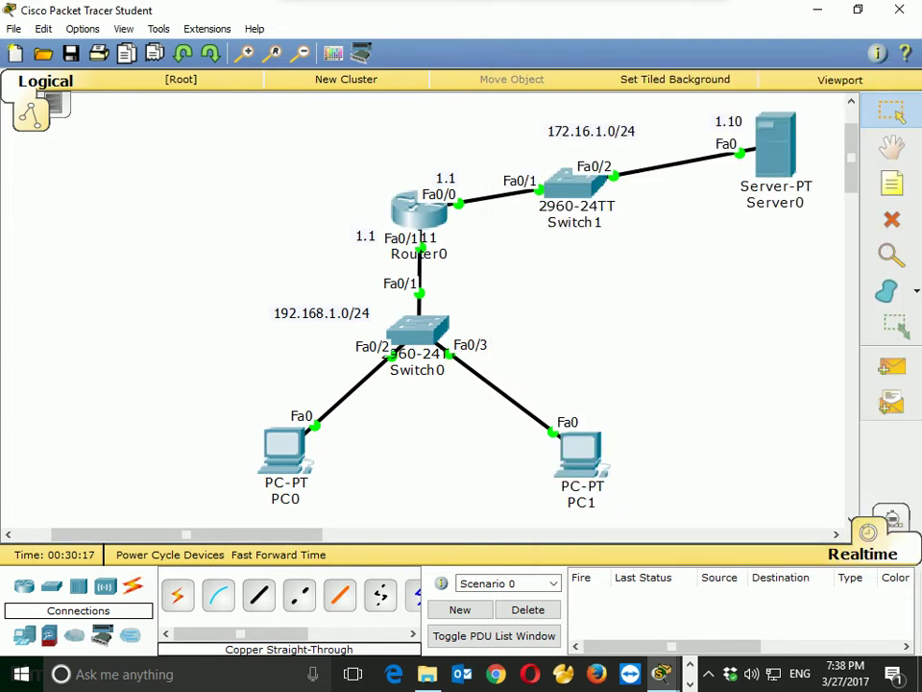
click(580, 452)
click(249, 199)
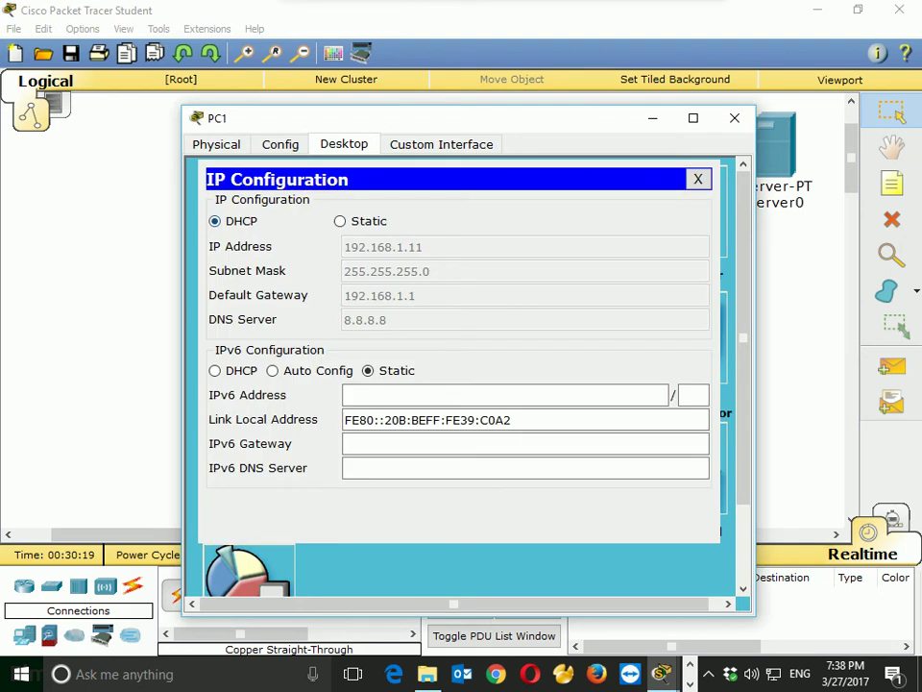
click(341, 221)
click(215, 221)
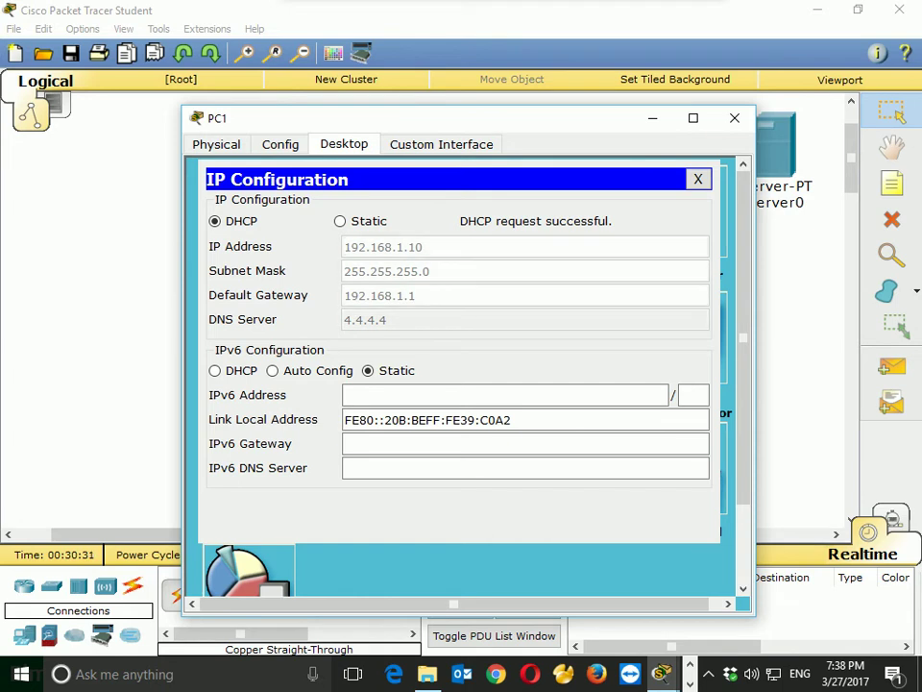
click(735, 118)
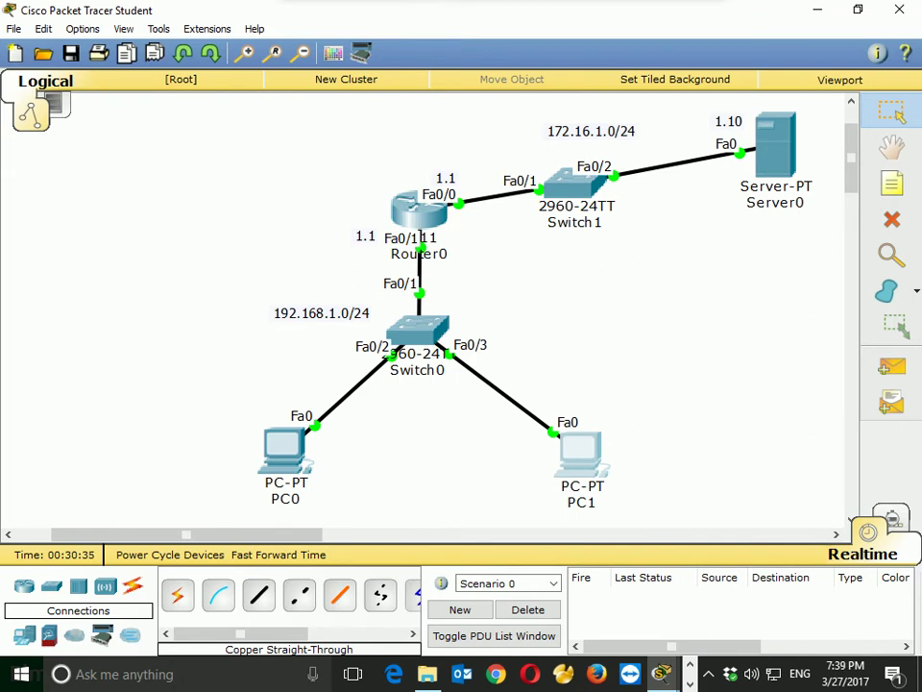
drag(207, 227, 682, 527)
click(684, 524)
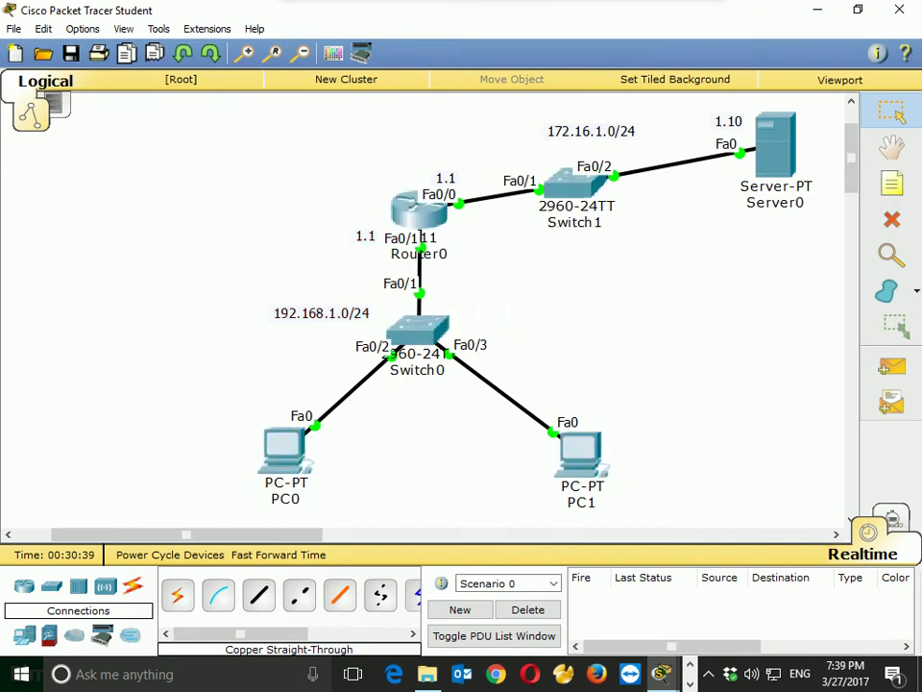
drag(817, 239, 724, 100)
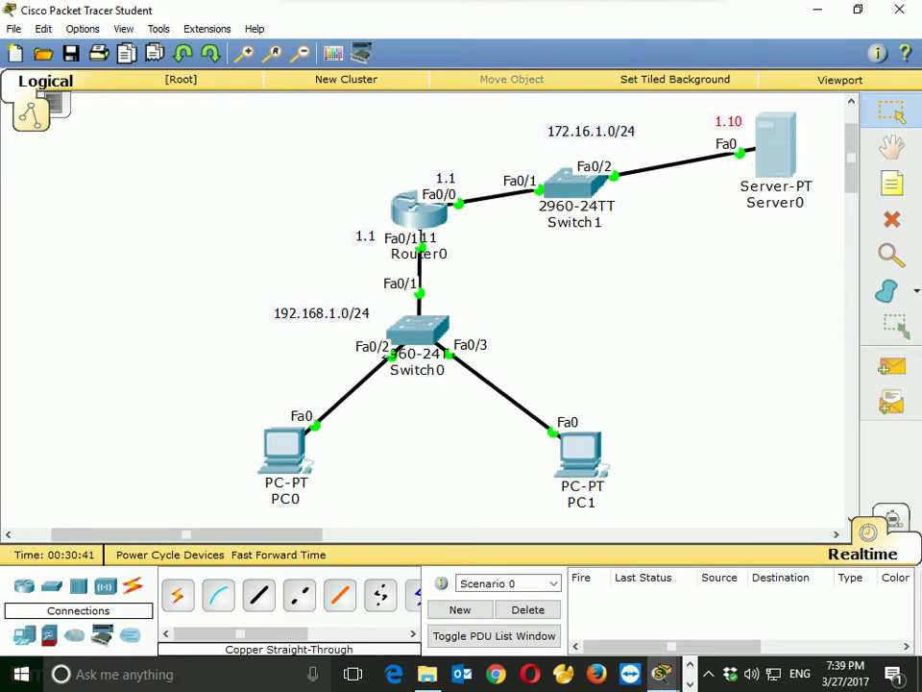
drag(337, 165, 610, 481)
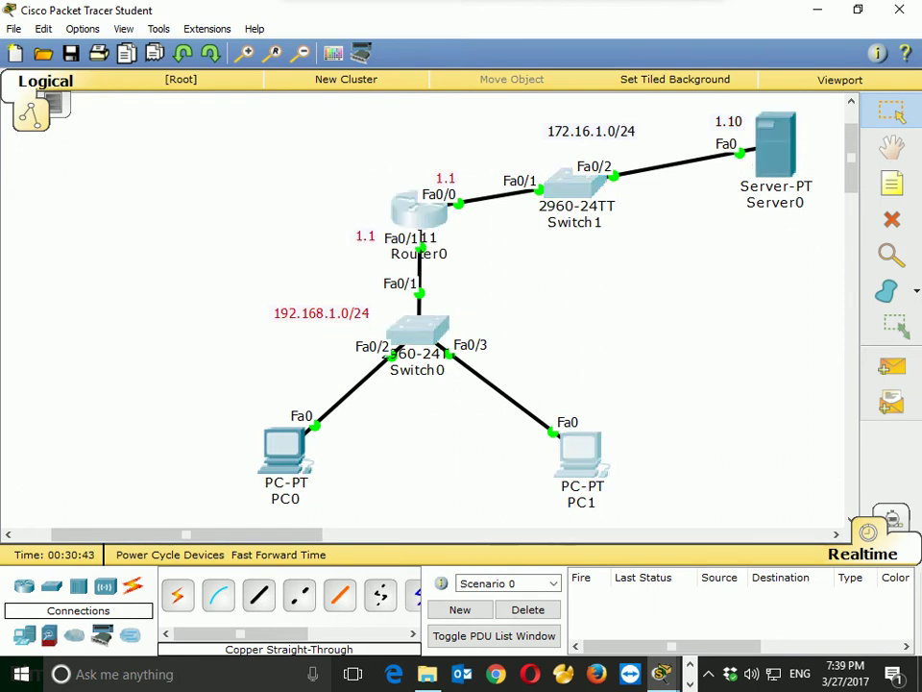
click(636, 481)
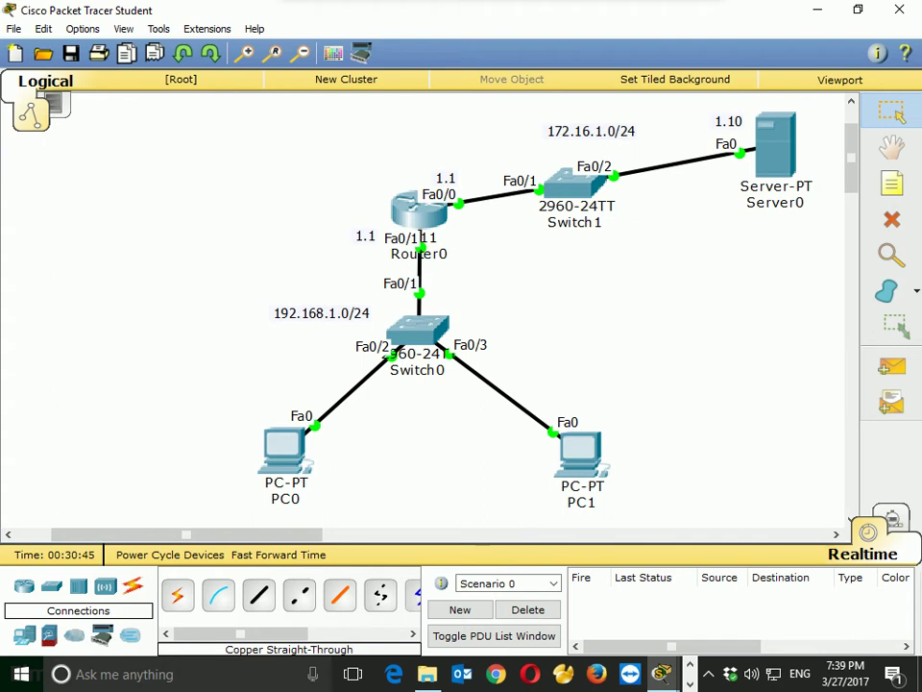
Step: Trace the DHCP relay path in freehand red strokes from PC1 through Router0 to Server0 and back
mouse_move(505, 2)
click(346, 128)
mouse_move(609, 450)
mouse_down()
mouse_move(611, 416)
mouse_move(525, 312)
mouse_move(423, 234)
mouse_up()
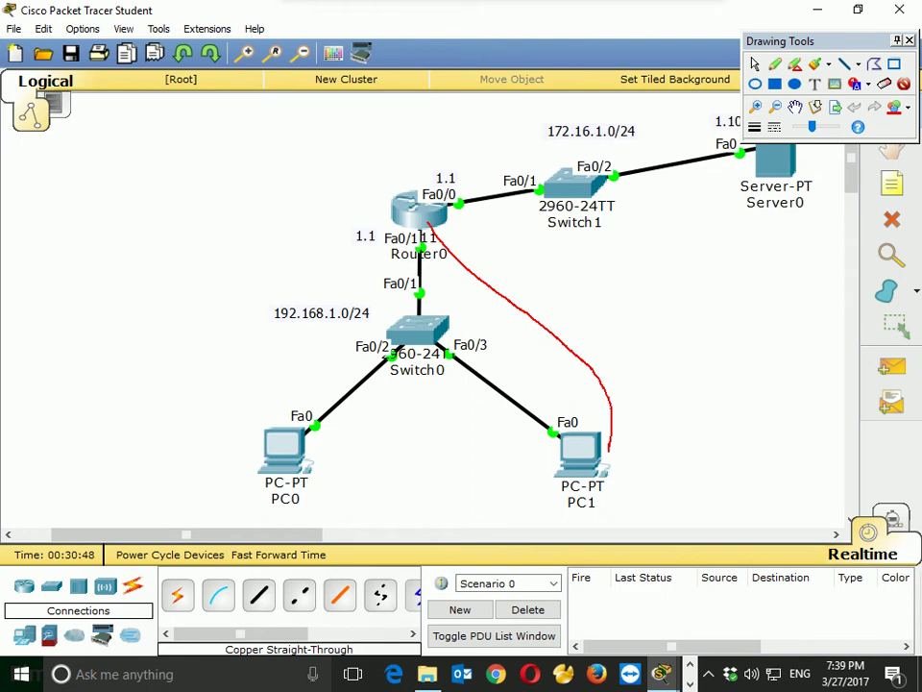
mouse_move(424, 223)
mouse_down()
mouse_move(480, 171)
mouse_move(730, 140)
mouse_move(757, 177)
mouse_move(484, 183)
mouse_move(408, 213)
mouse_move(430, 288)
mouse_move(549, 431)
mouse_move(565, 468)
mouse_move(437, 173)
mouse_move(538, 154)
mouse_move(735, 151)
mouse_up()
mouse_move(790, 182)
mouse_down()
mouse_move(426, 206)
mouse_move(500, 295)
mouse_move(575, 453)
mouse_up()
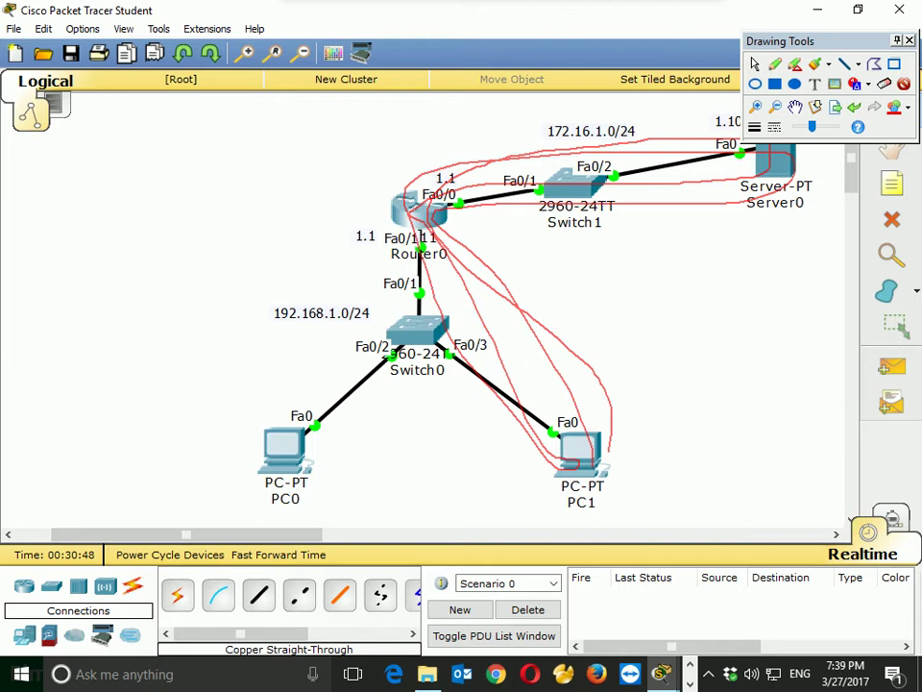
mouse_move(627, 510)
mouse_down()
mouse_move(537, 361)
mouse_move(201, 391)
mouse_move(506, 480)
mouse_move(536, 480)
mouse_up()
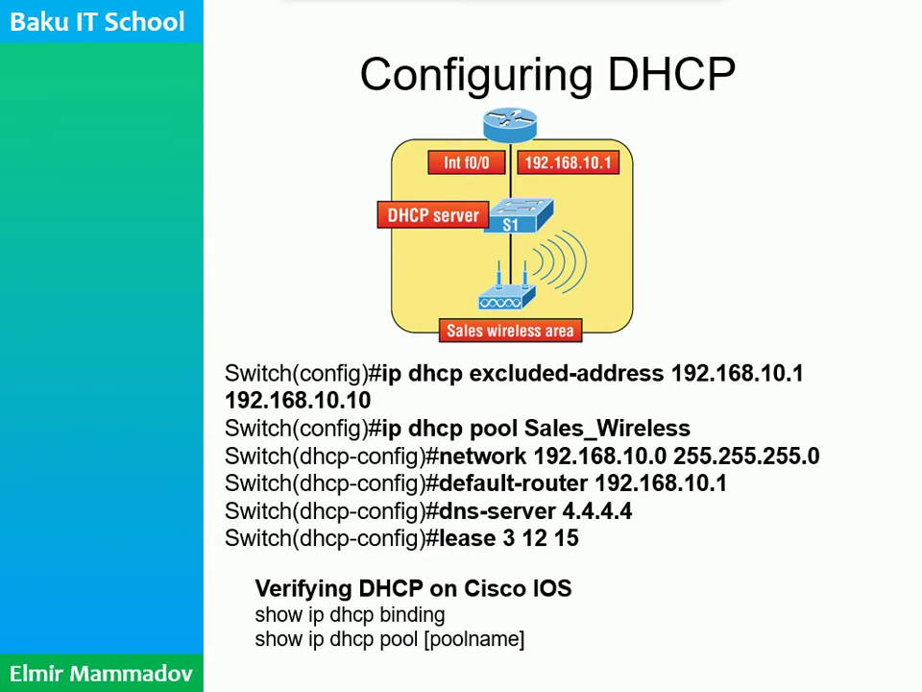
key(Right)
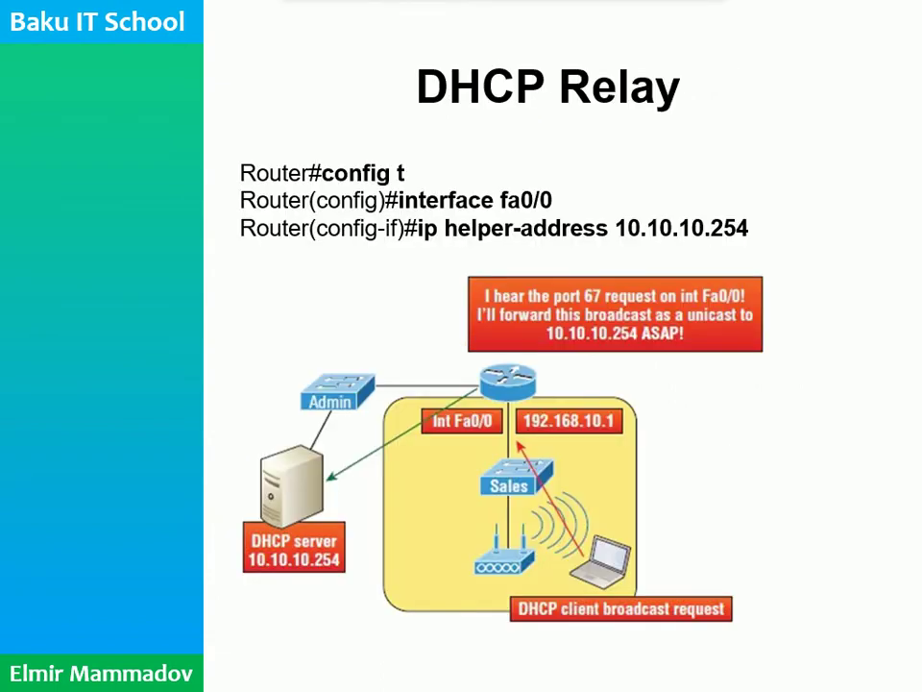
mouse_move(288, 432)
mouse_down()
mouse_move(248, 437)
mouse_move(341, 553)
mouse_move(293, 463)
mouse_up()
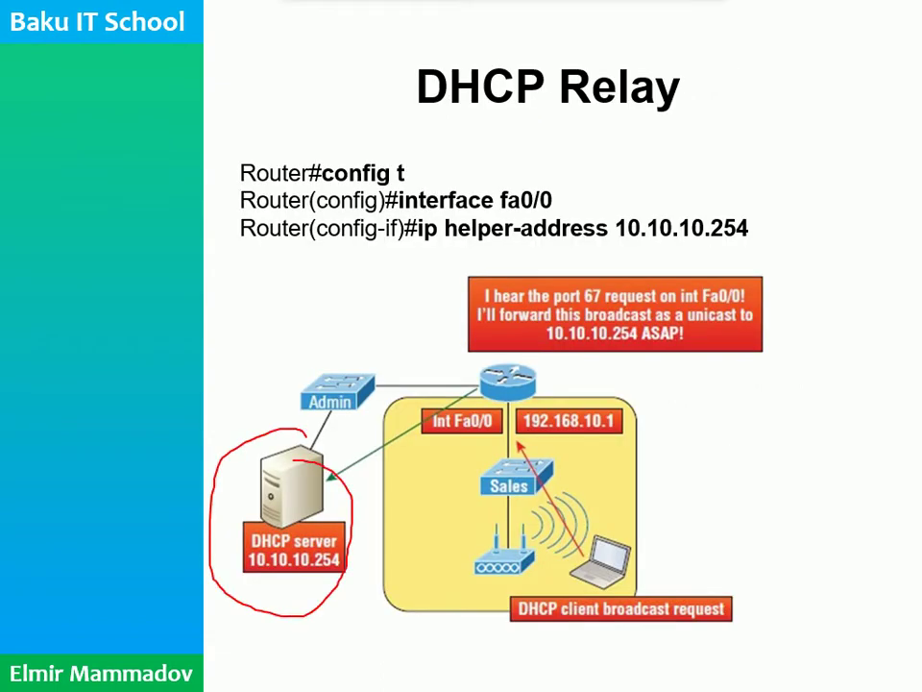
mouse_move(646, 540)
mouse_down()
mouse_move(552, 424)
mouse_move(396, 538)
mouse_move(692, 545)
mouse_up()
mouse_move(541, 566)
mouse_down()
mouse_move(509, 384)
mouse_move(432, 371)
mouse_move(332, 397)
mouse_move(288, 473)
mouse_up()
drag(332, 432, 567, 534)
key(Right)
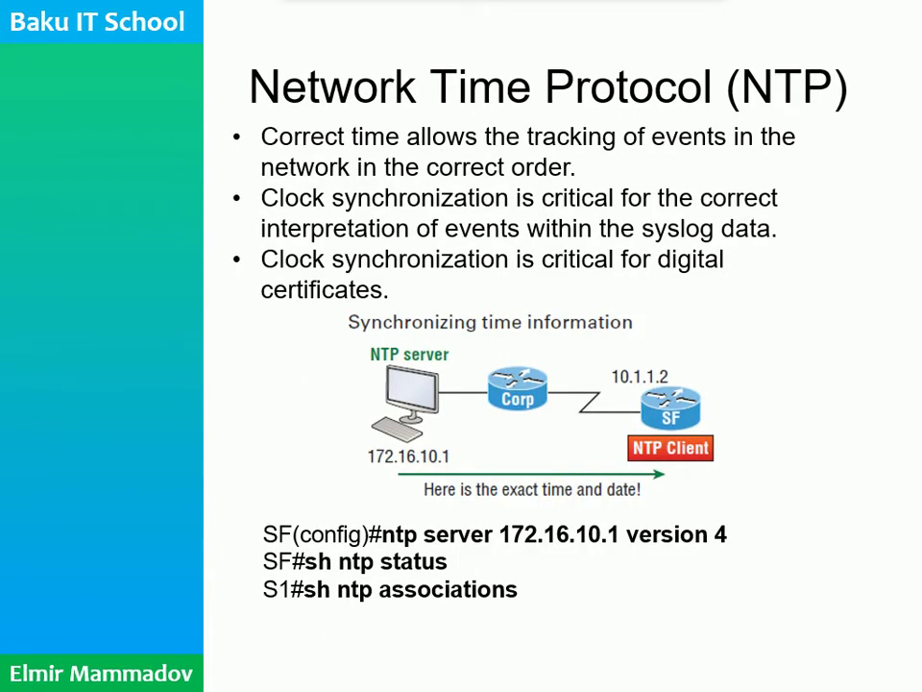
drag(708, 112, 920, 137)
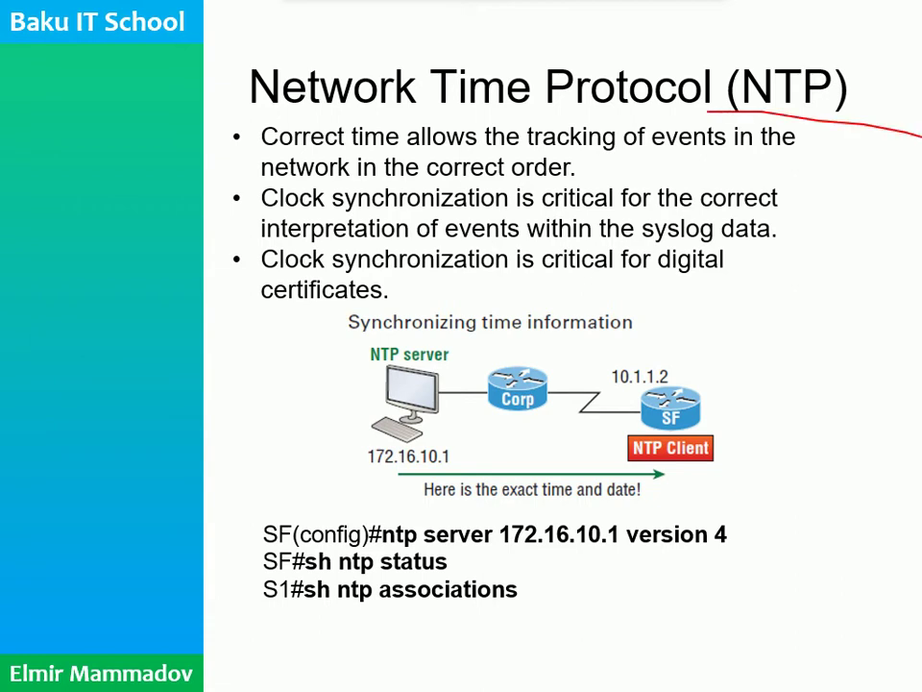